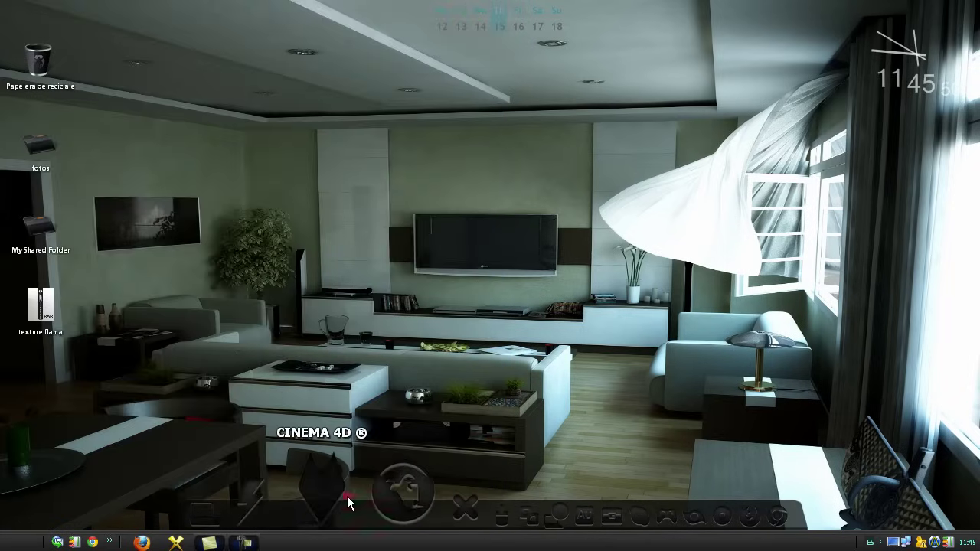
- Launch Cinema 4D, show materials as small thumbnails, and start a new empty scene
left_click(347, 496)
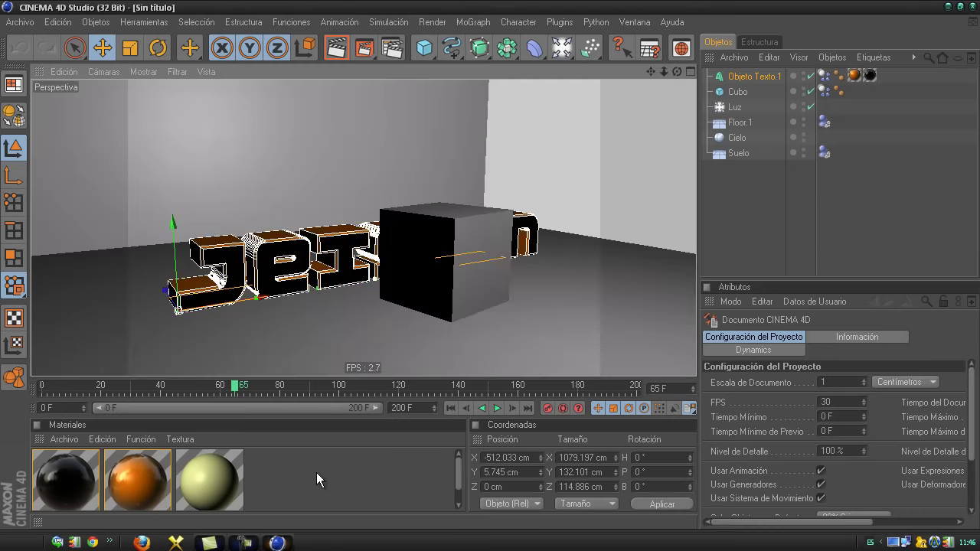
left_click(316, 472)
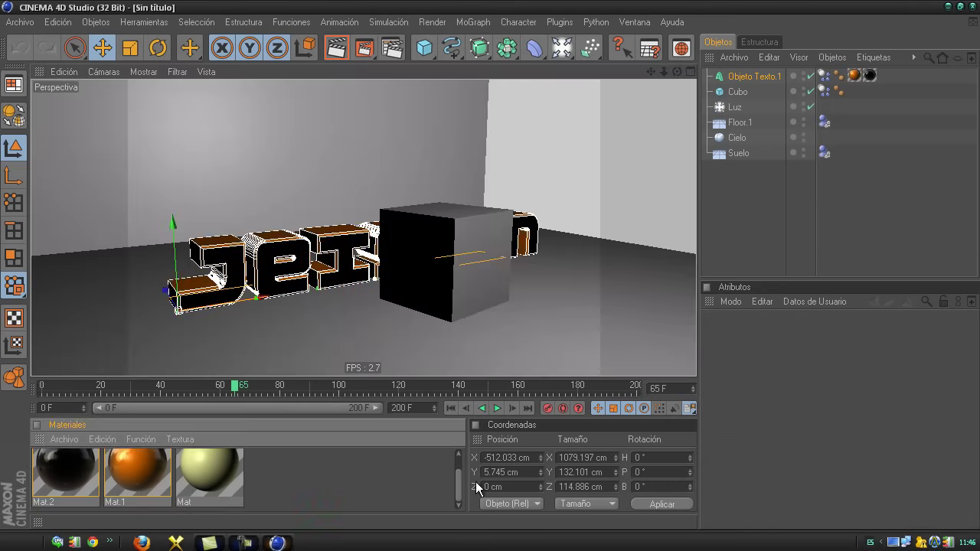
left_click(107, 439)
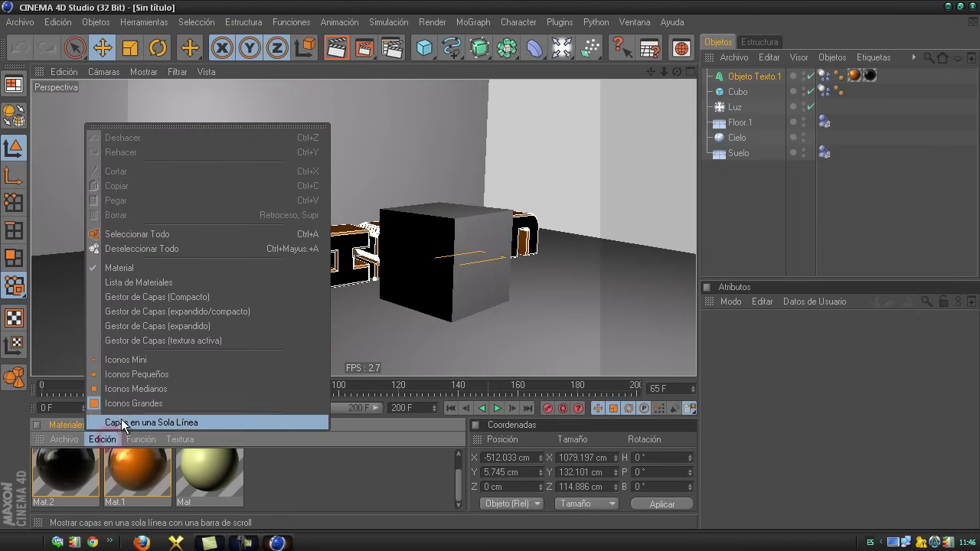
left_click(139, 387)
left_click(21, 22)
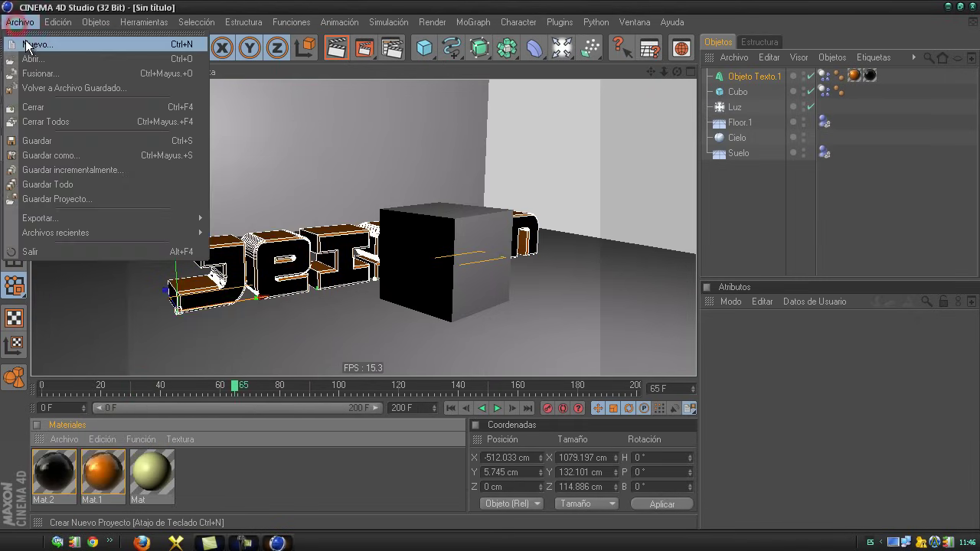
left_click(31, 42)
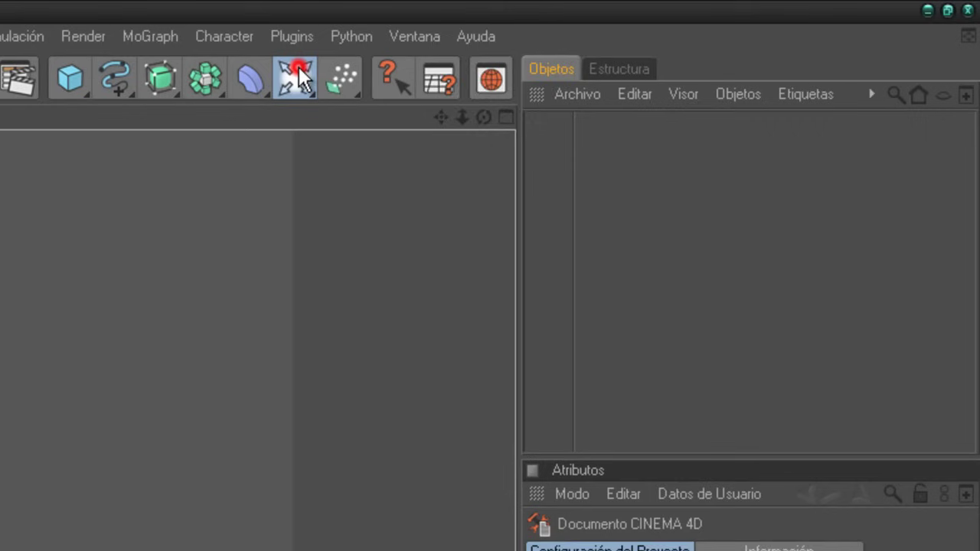
- Add a floor object, delete it again, and bring up Render Settings
left_click(461, 60)
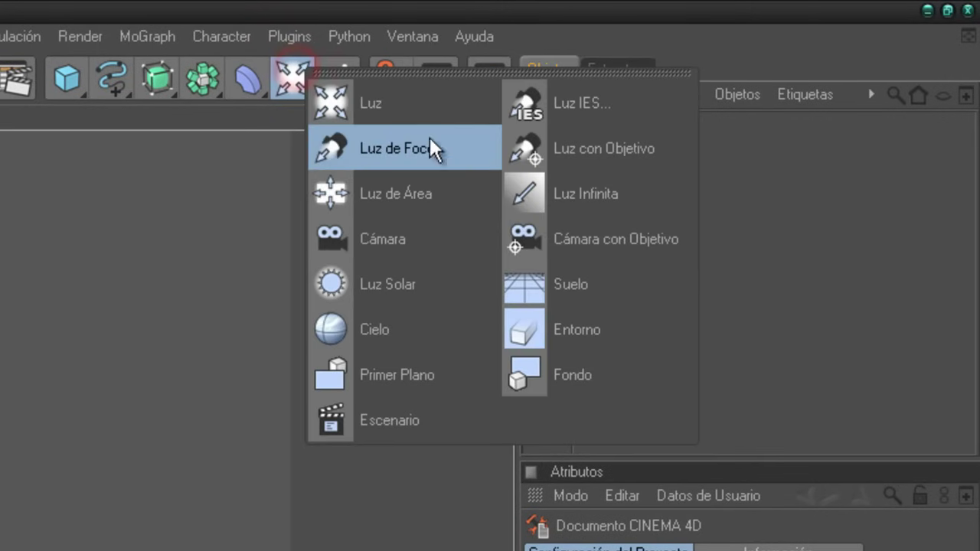
left_click(668, 220)
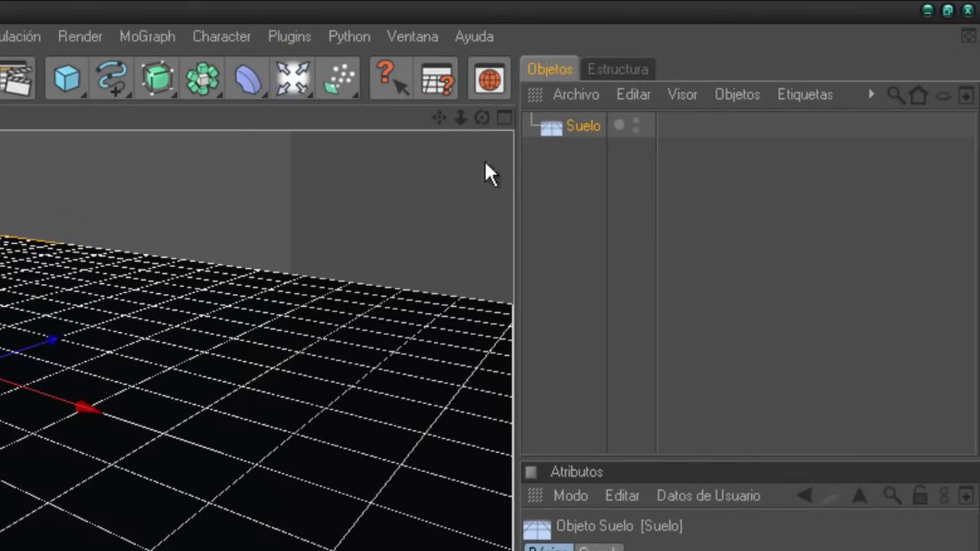
left_click(588, 127)
left_click(633, 94)
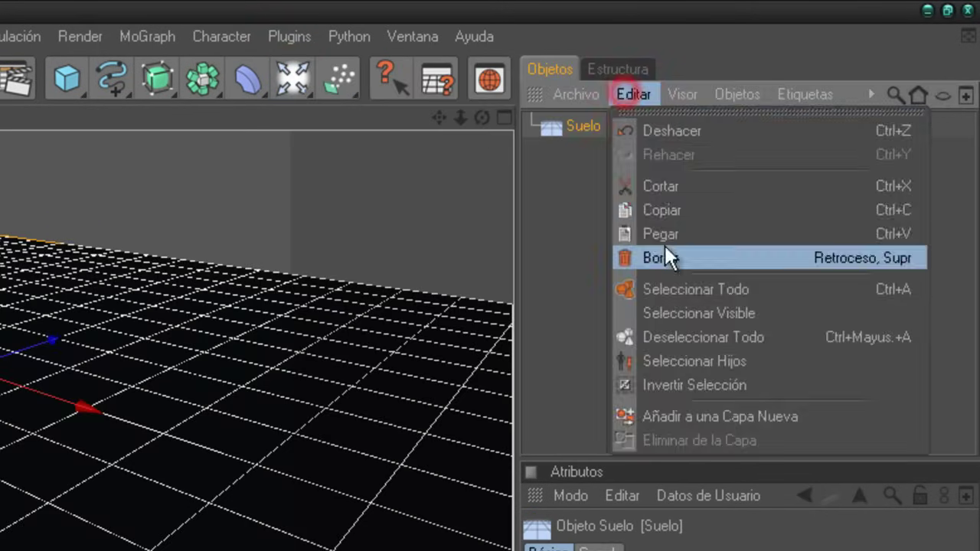
left_click(667, 258)
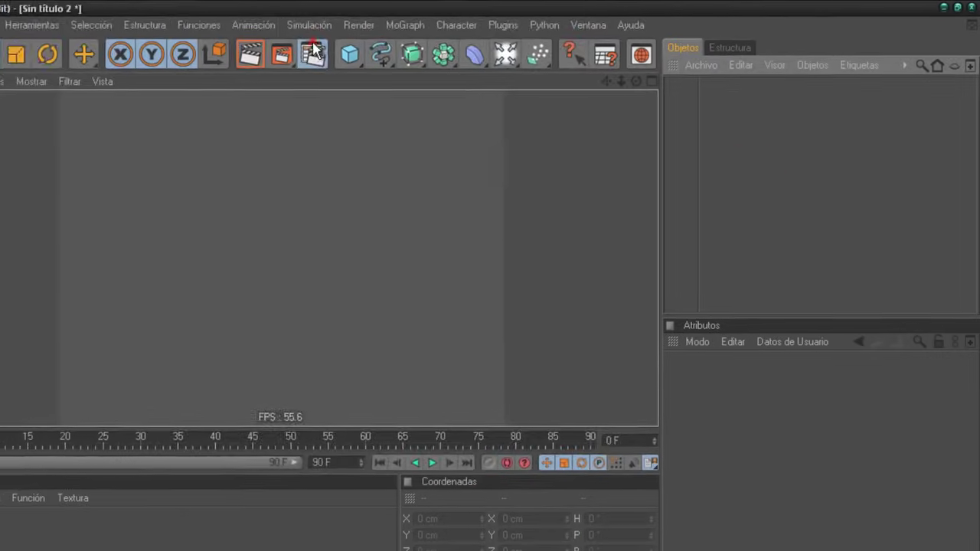
left_click(314, 49)
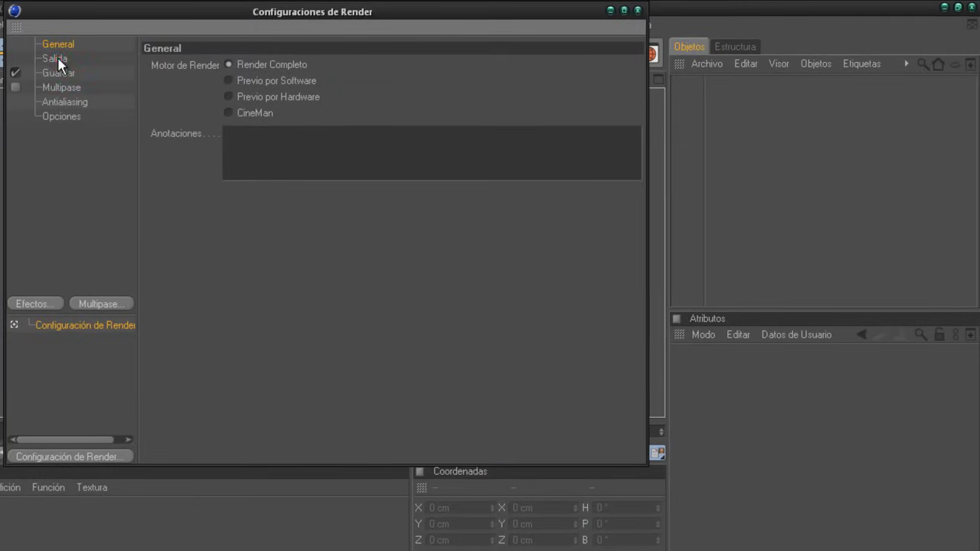
- Set the output size to 1280 × 720 with resolution 300
left_click(61, 65)
left_click(295, 88)
double_click(346, 102)
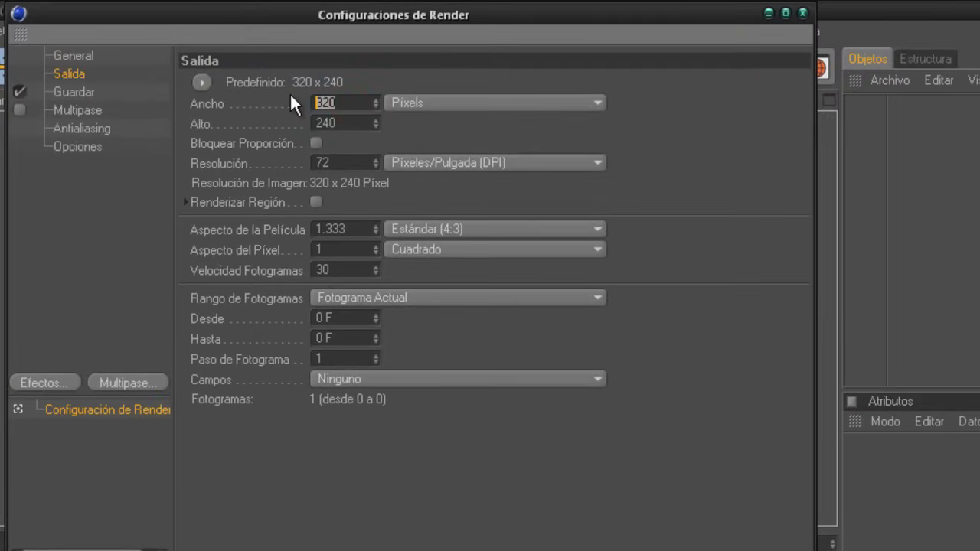
type("1280")
double_click(357, 123)
type("7")
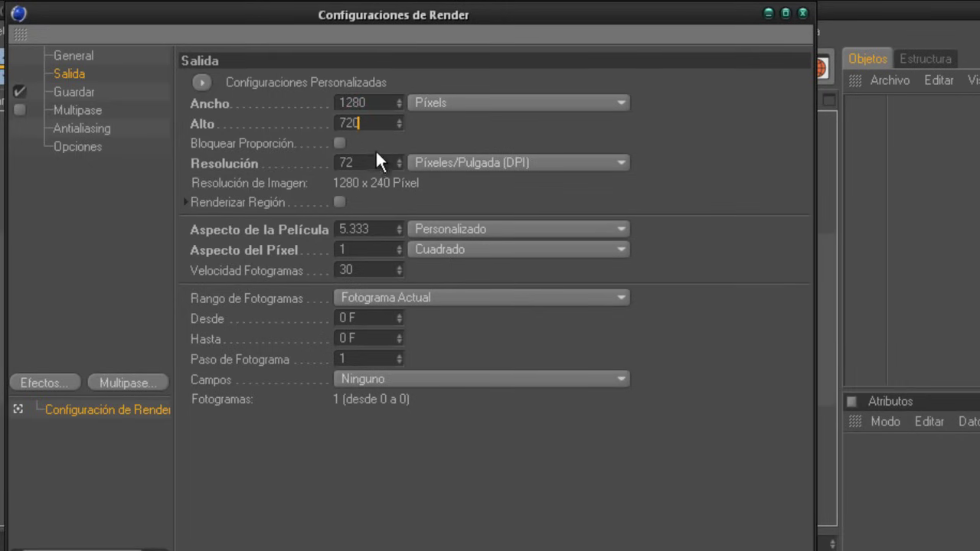
double_click(374, 162)
type("30")
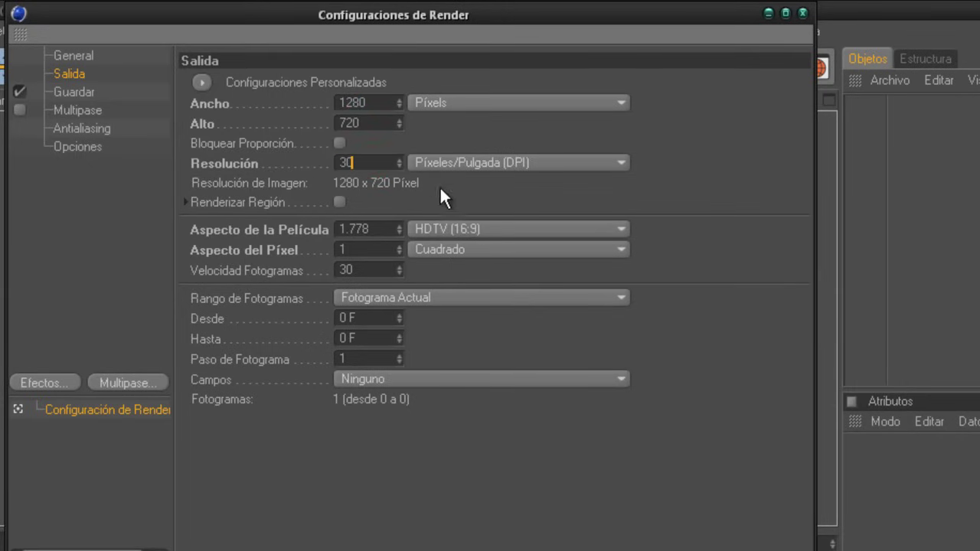
type("0")
- Save renders as PNG to a desktop file named prueba
left_click(93, 90)
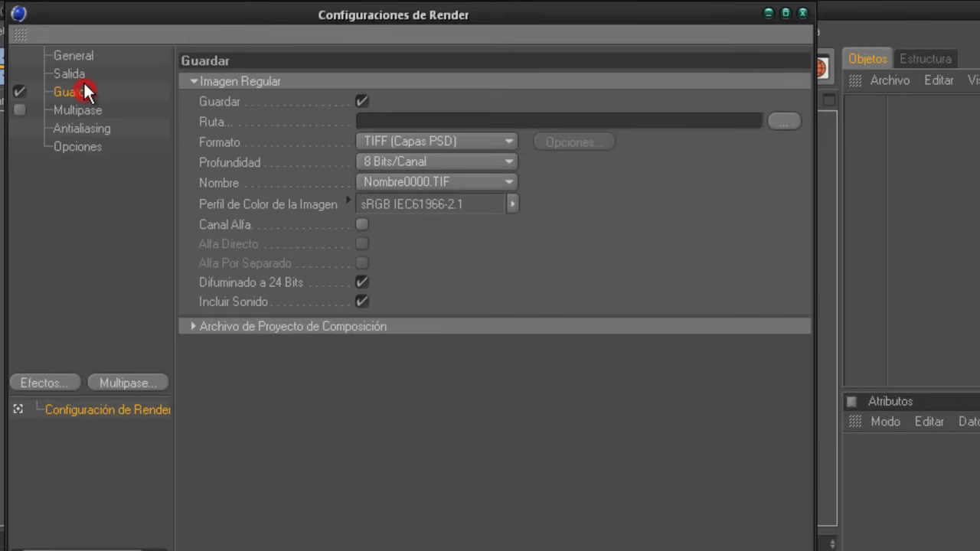
left_click(408, 141)
left_click(387, 322)
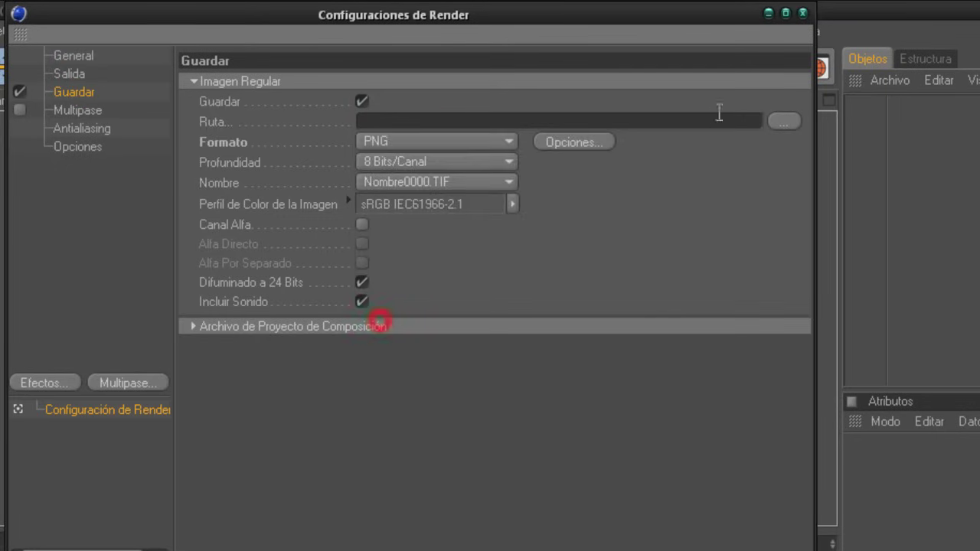
left_click(784, 122)
type("prueba")
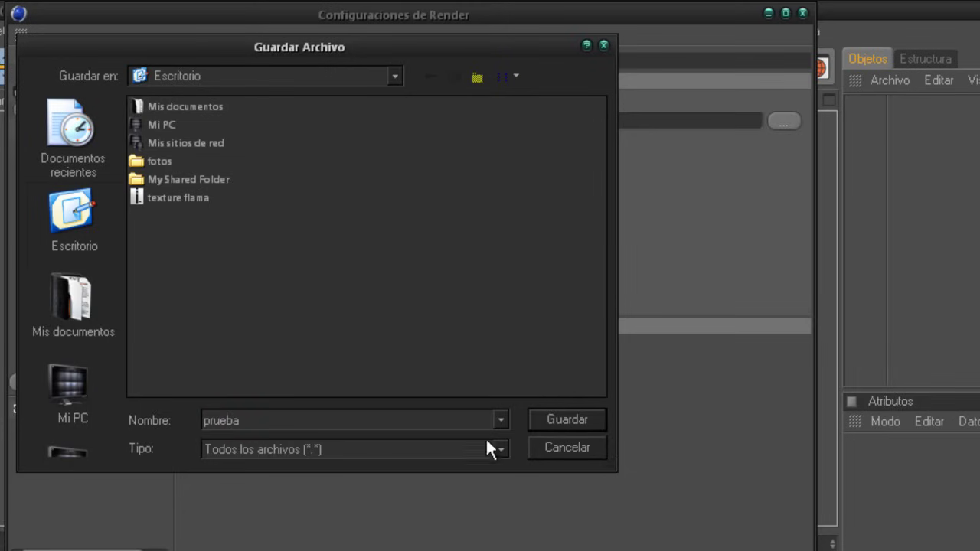
left_click(550, 421)
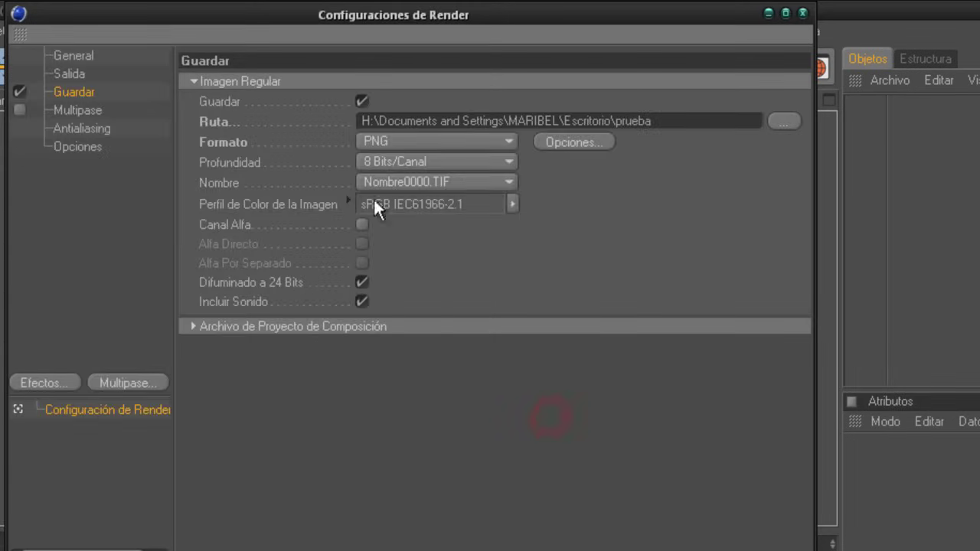
left_click(98, 111)
left_click(60, 124)
- Set antialiasing to Mejorado and add the Global Illumination effect
left_click(389, 84)
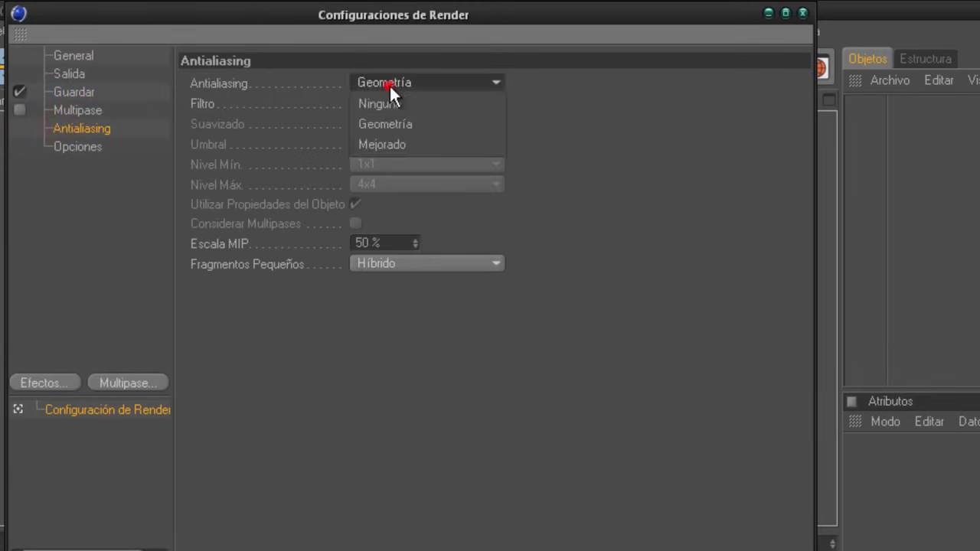
left_click(396, 145)
left_click(44, 383)
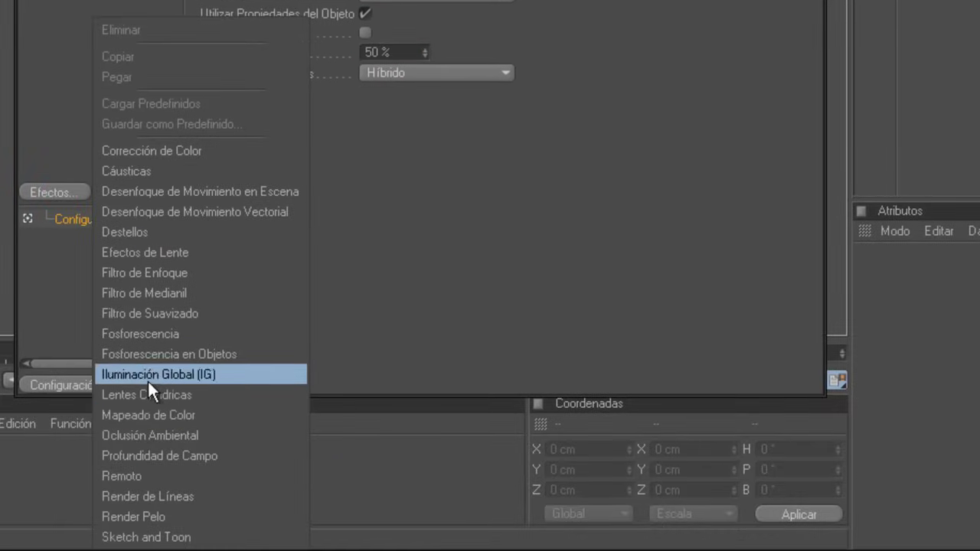
left_click(147, 376)
- Set Global Illumination to IR + QMC with Bajo stochastic samples and record density
left_click(123, 139)
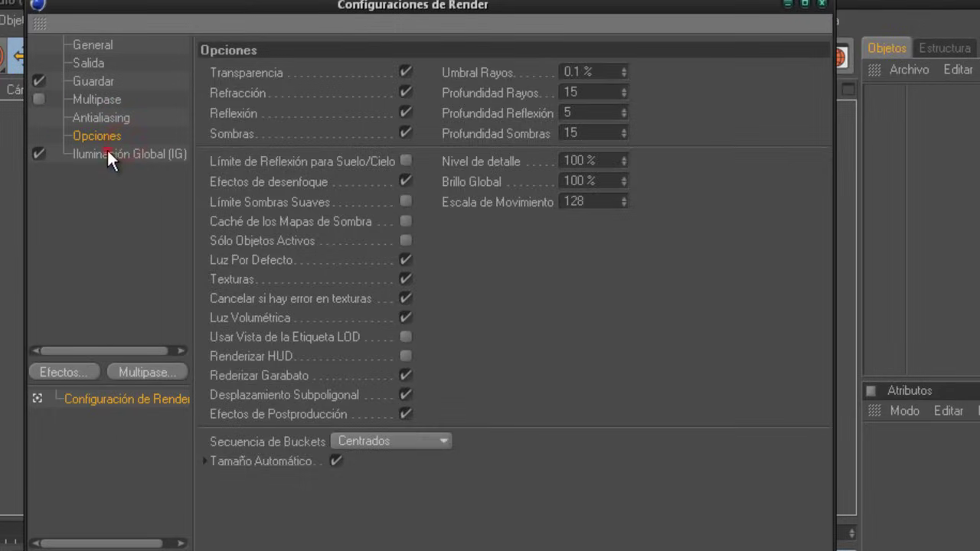
left_click(109, 158)
left_click(421, 137)
left_click(410, 225)
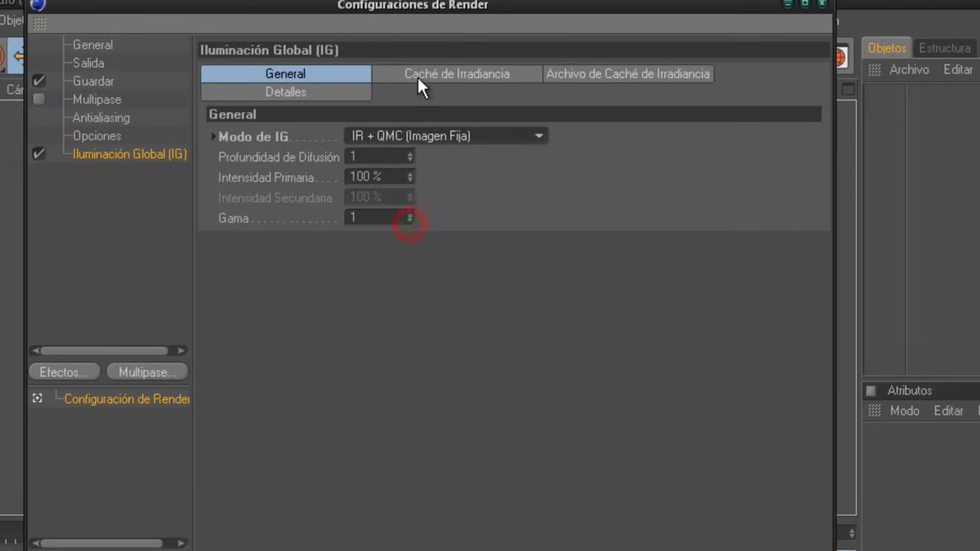
left_click(417, 76)
left_click(422, 136)
left_click(408, 196)
left_click(413, 158)
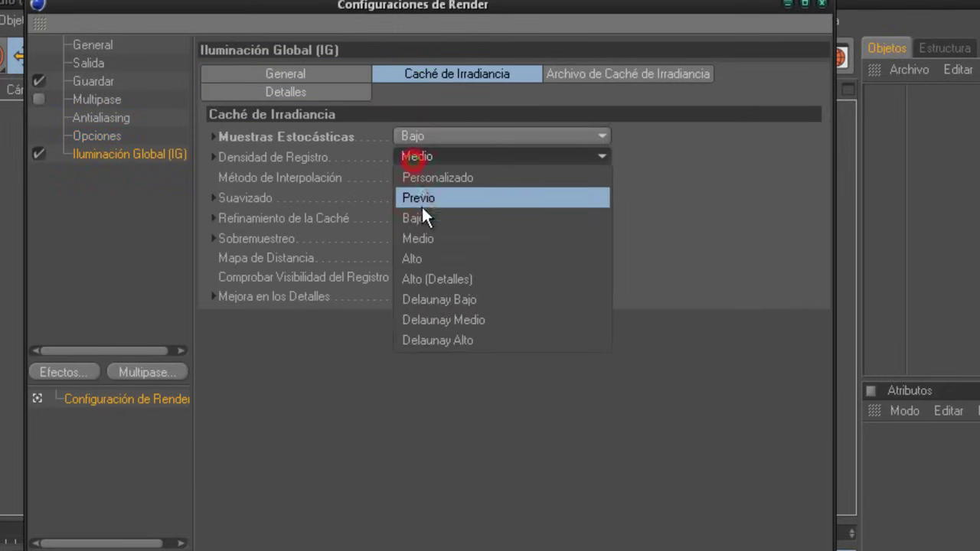
left_click(421, 218)
- Dismiss the effects list without adding anything and close Render Settings
left_click(63, 372)
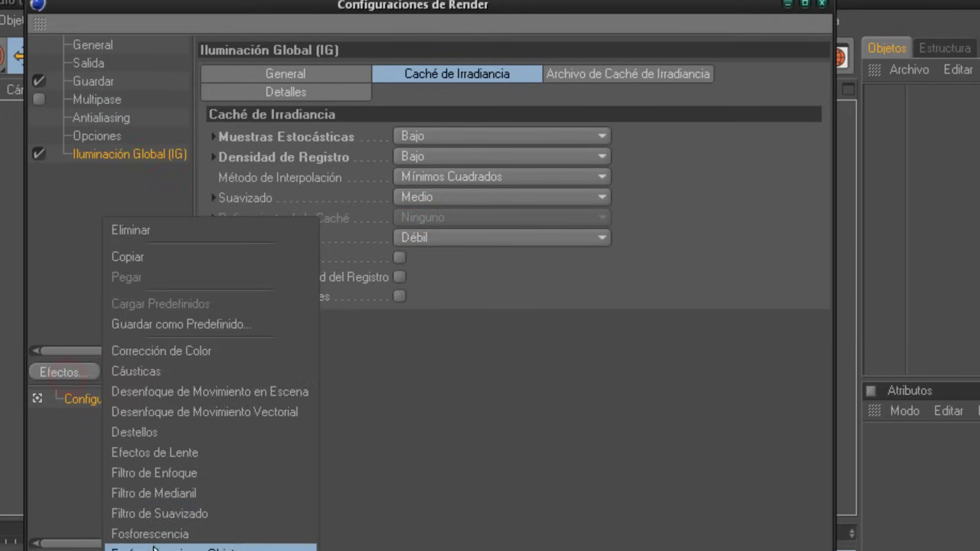
left_click(505, 455)
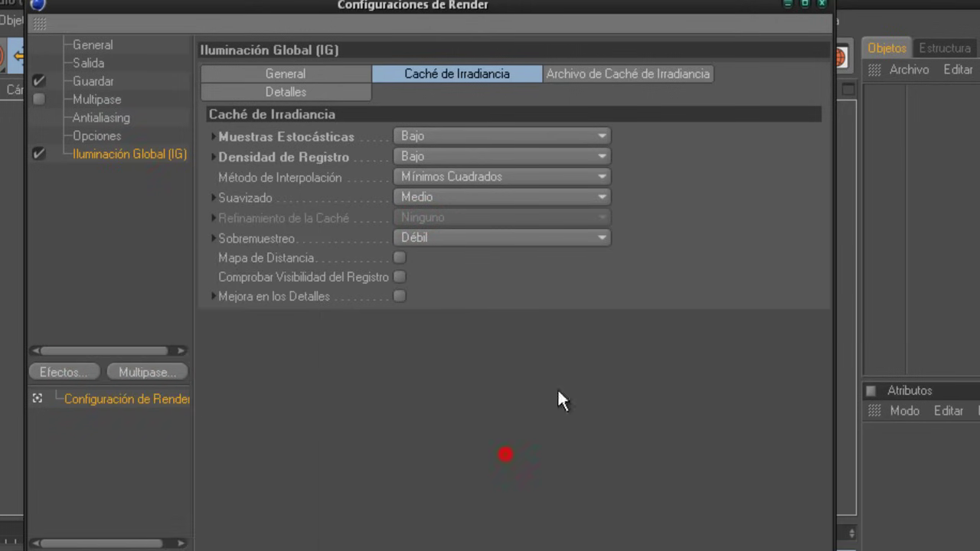
left_click(822, 3)
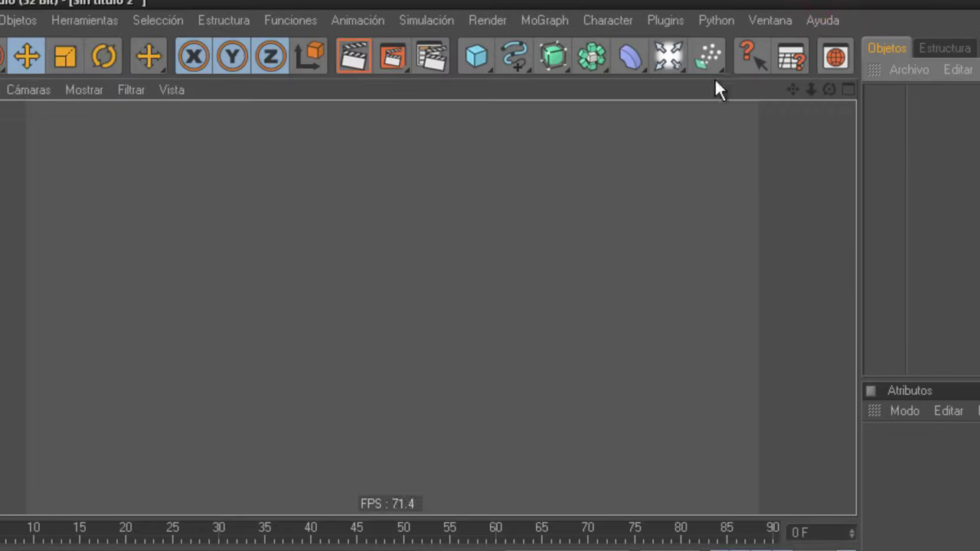
- Add a floor and a plane object to the scene
left_click(684, 59)
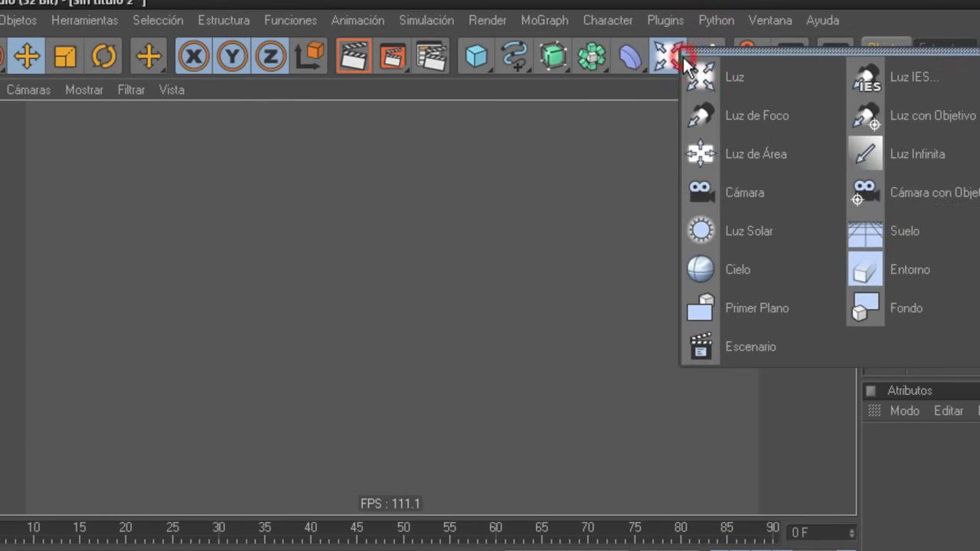
left_click(876, 236)
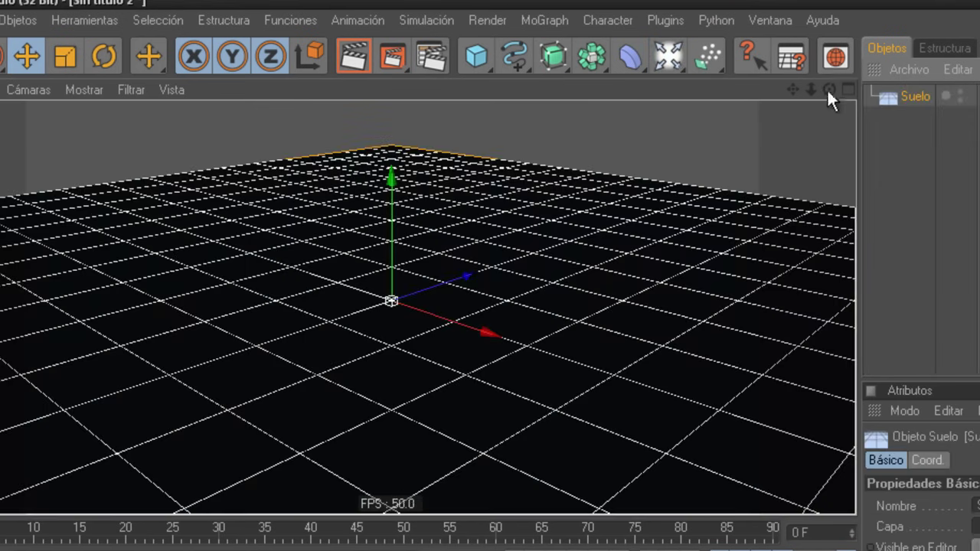
mouse_move(829, 89)
left_mouse_down()
mouse_move(548, 310)
mouse_move(714, 67)
left_mouse_up()
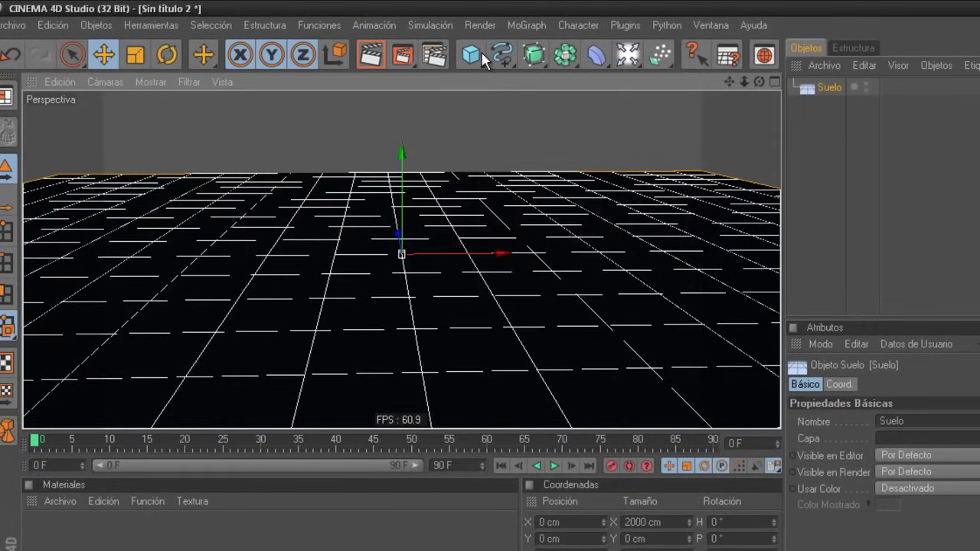
left_click_drag(476, 59, 637, 100)
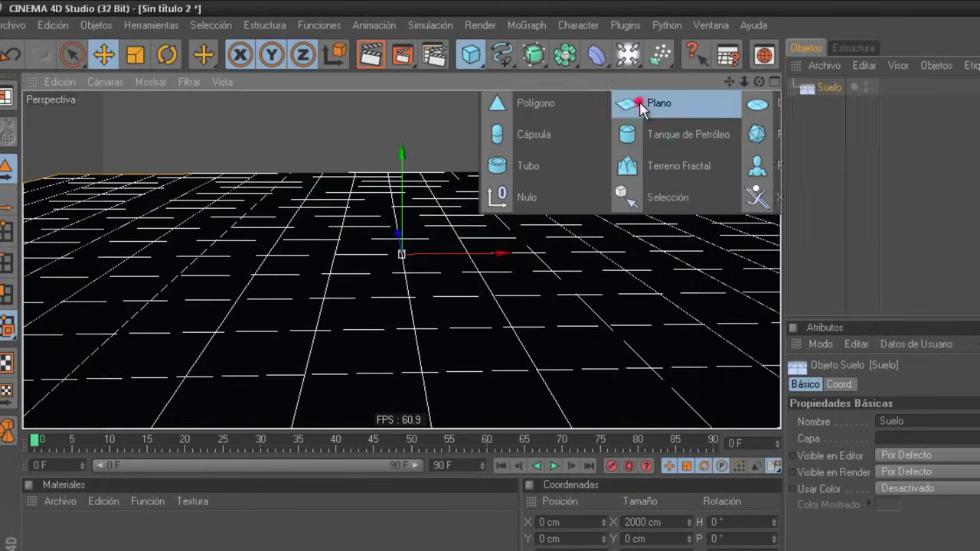
- Nest the plane in a new Cloner and set its mode to Formación de Cuadrícula
left_click(526, 26)
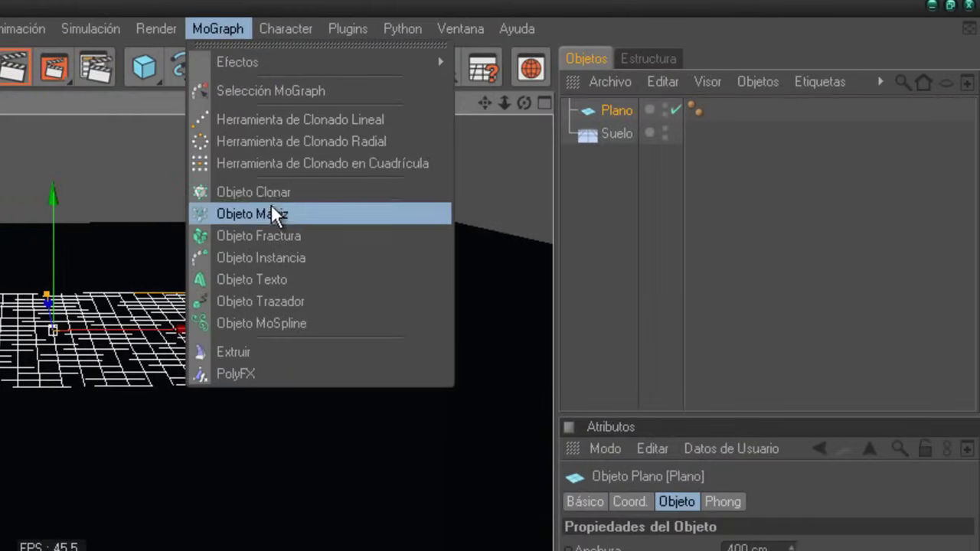
left_click(253, 192)
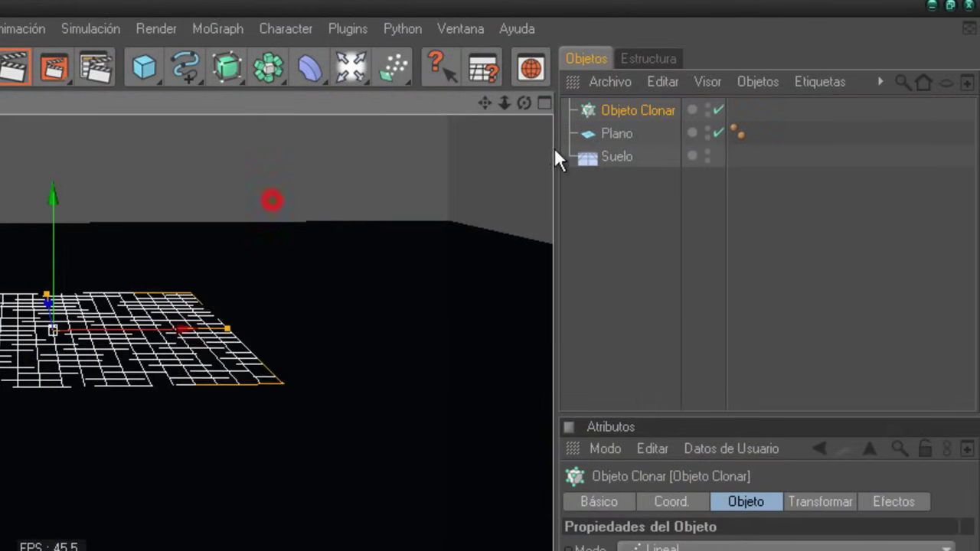
left_click_drag(609, 131, 615, 108)
left_click(615, 108)
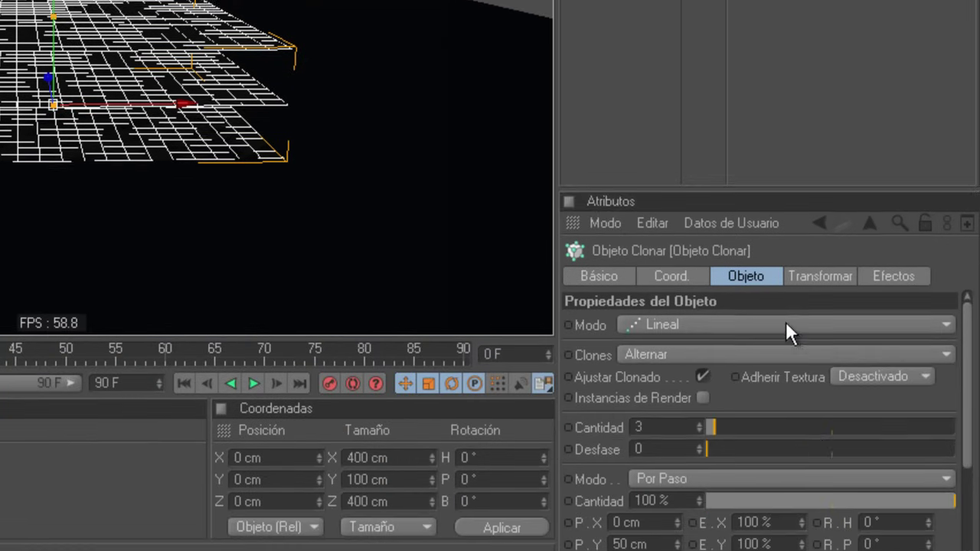
left_click(776, 323)
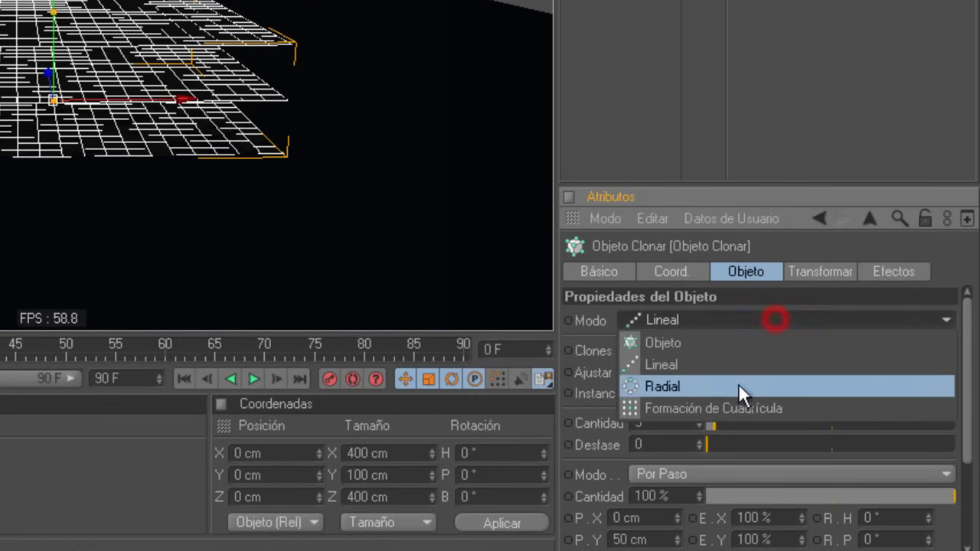
left_click(737, 408)
left_click(786, 427)
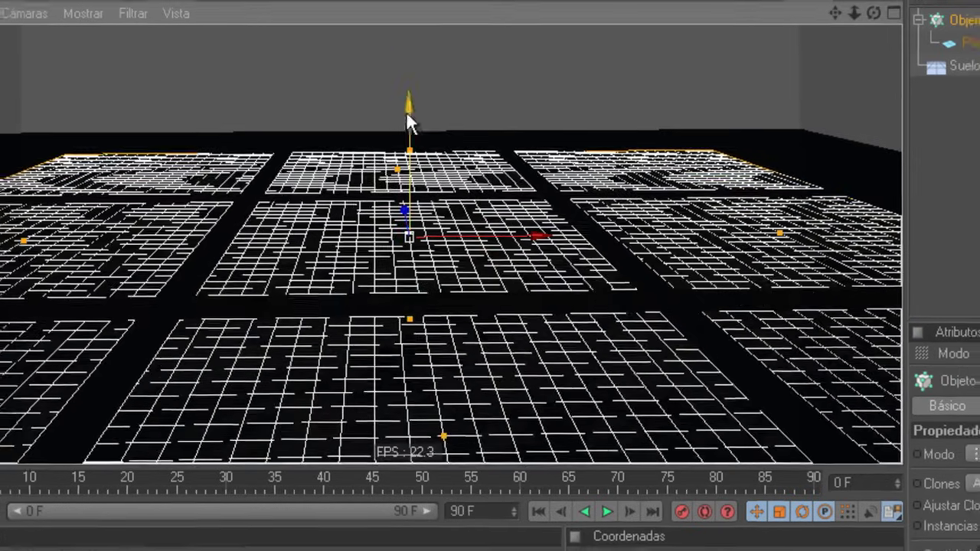
- Raise the cloned planes and create material Mat with Luminosidad at 200% brightness
left_click_drag(408, 115, 535, 266)
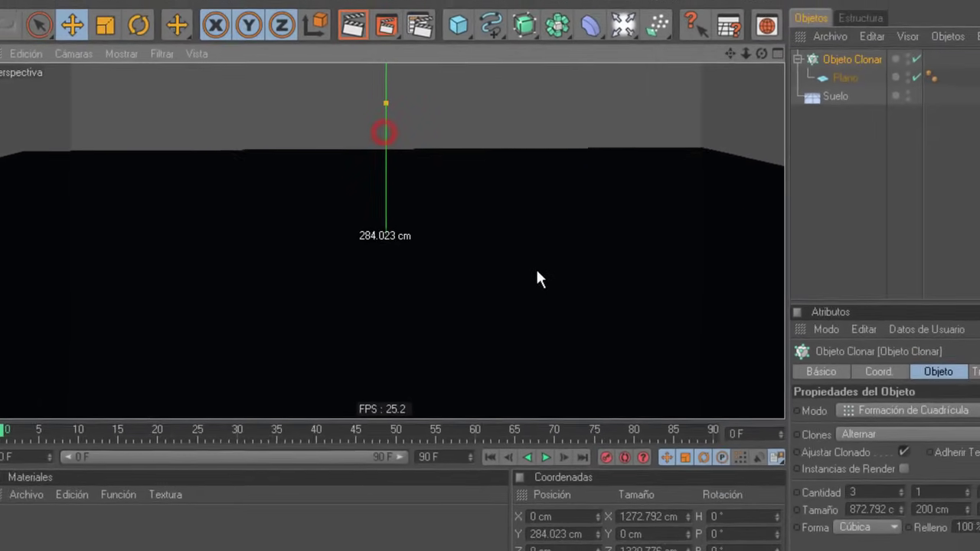
double_click(203, 510)
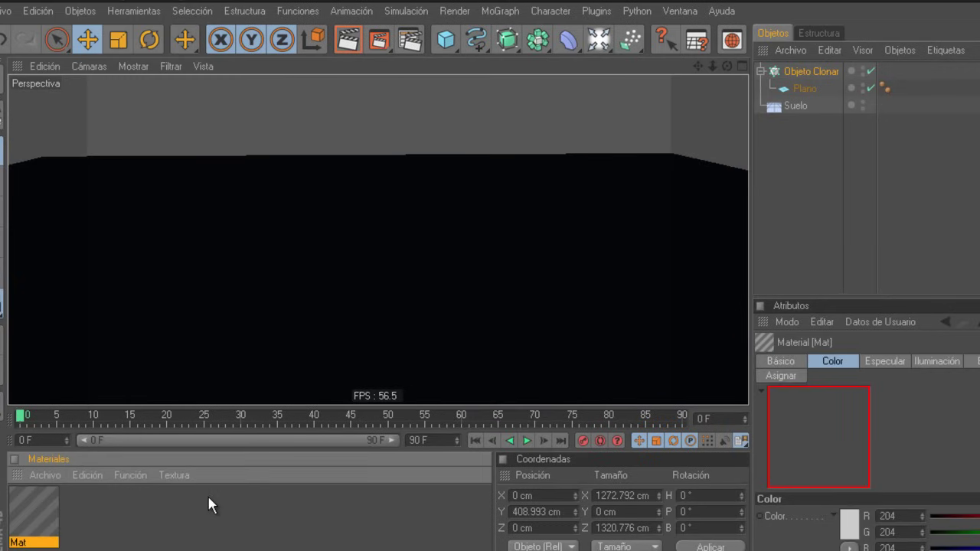
double_click(49, 519)
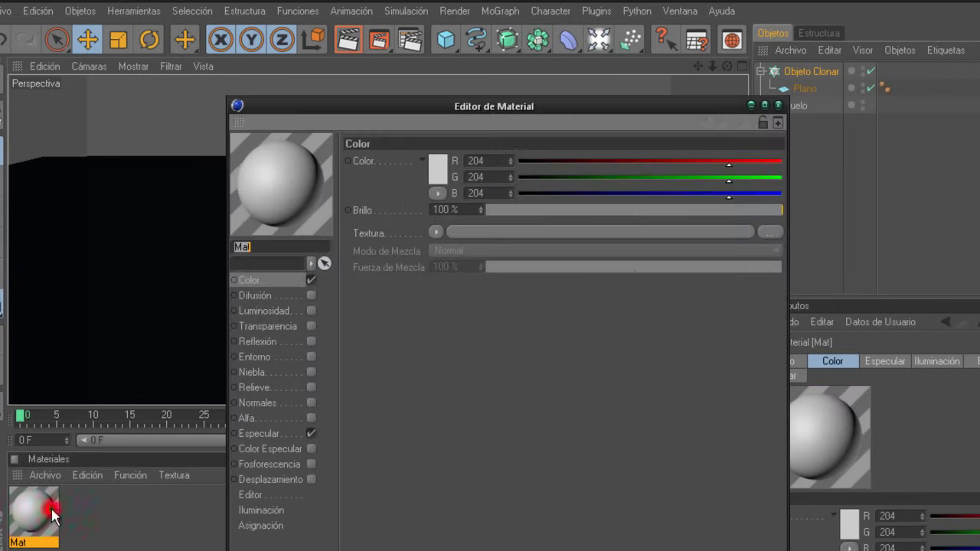
left_click(311, 309)
left_click(467, 210)
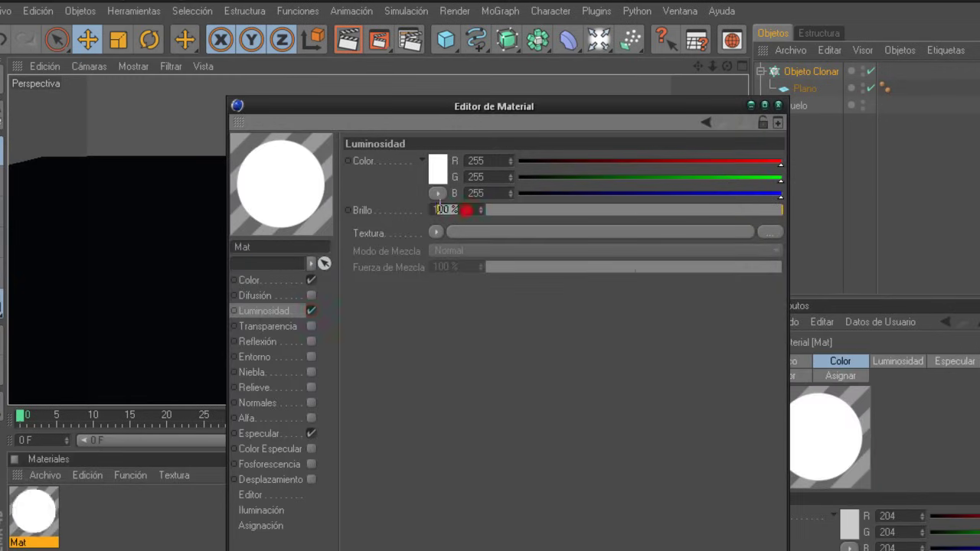
type("200")
key("Return")
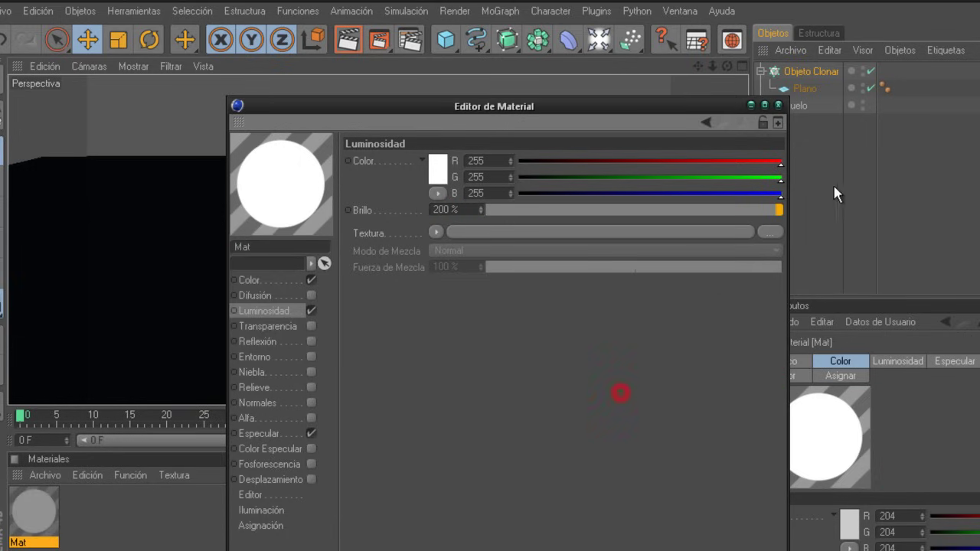
left_click(778, 105)
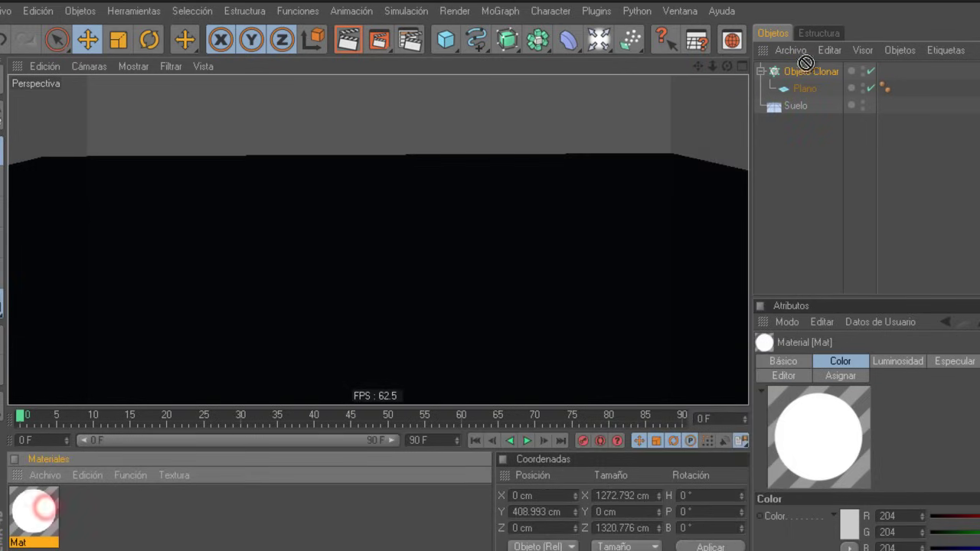
- Apply the Mat material to the plane and view it edge-on
left_click_drag(50, 503, 807, 85)
scroll(322, 201, "down", 3)
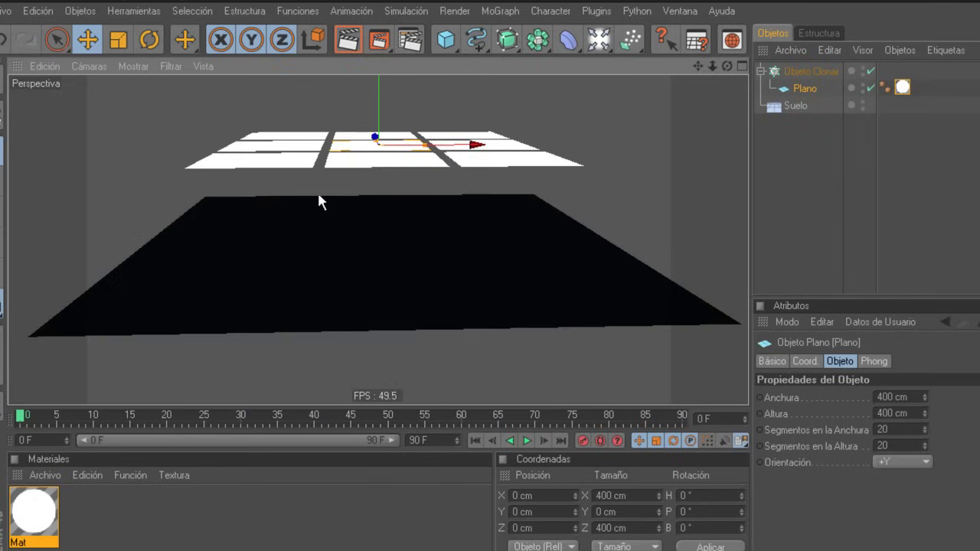
scroll(401, 169, "up", 3)
scroll(398, 175, "down", 3)
mouse_move(726, 67)
left_mouse_down()
mouse_move(518, 292)
mouse_move(477, 77)
left_mouse_up()
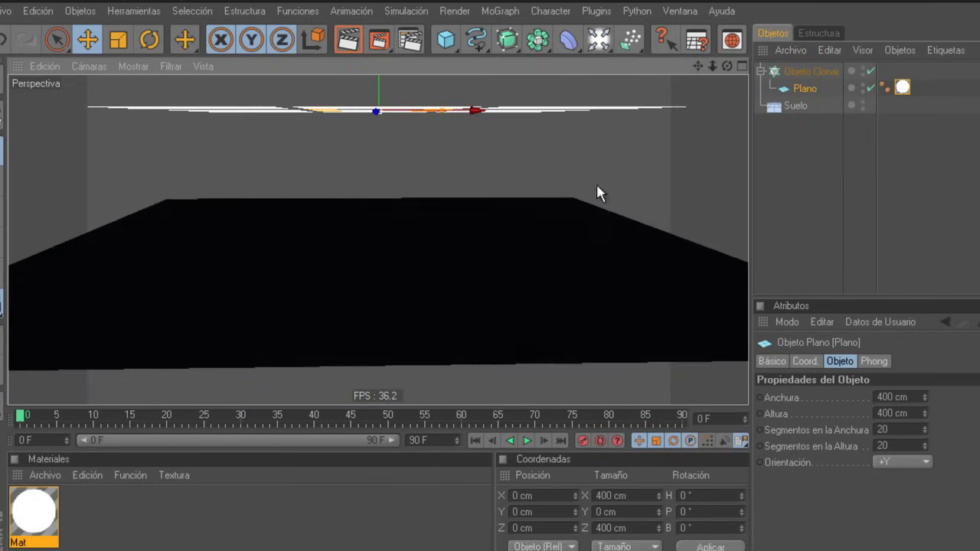
left_click_drag(446, 39, 621, 63)
- Add a sphere, lift it above the floor, and set it to 60 segments
left_click(622, 61)
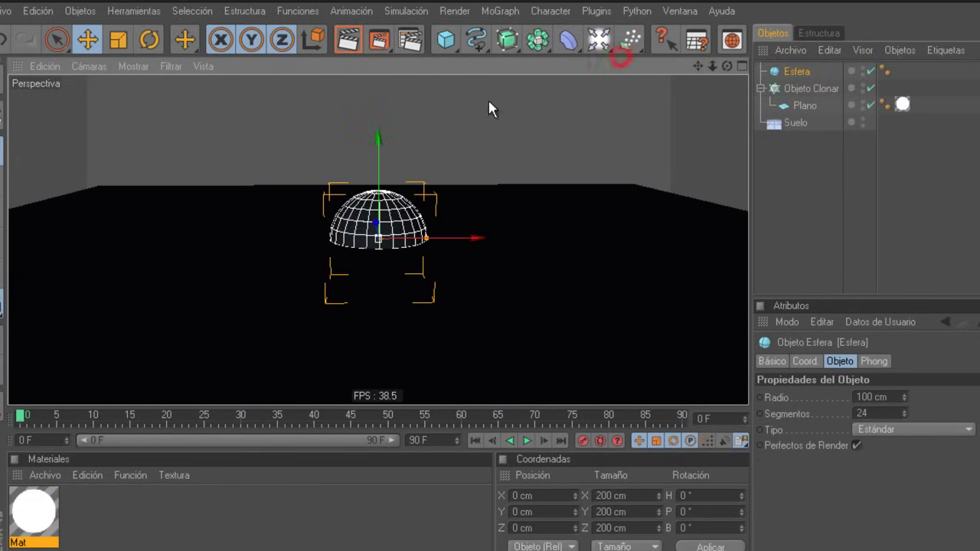
left_click_drag(378, 138, 378, 83)
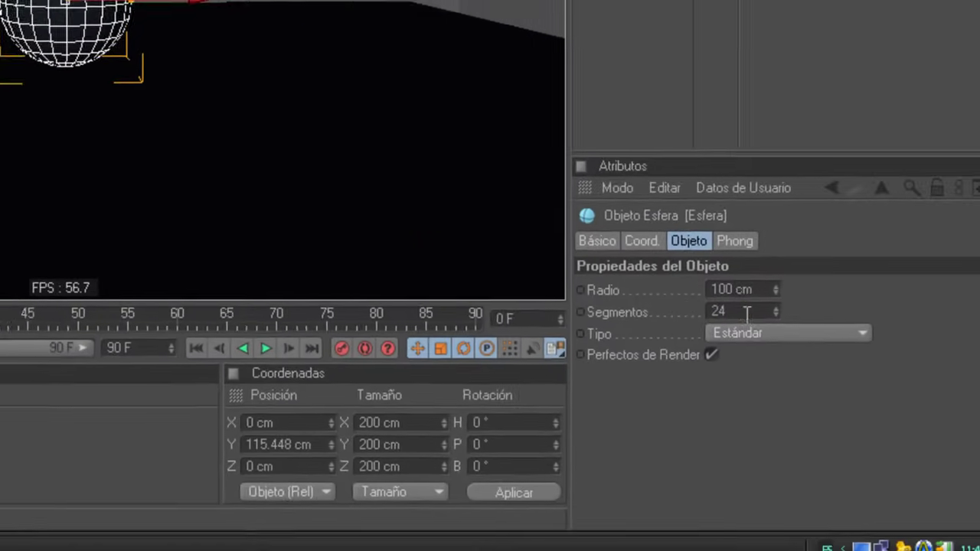
double_click(881, 414)
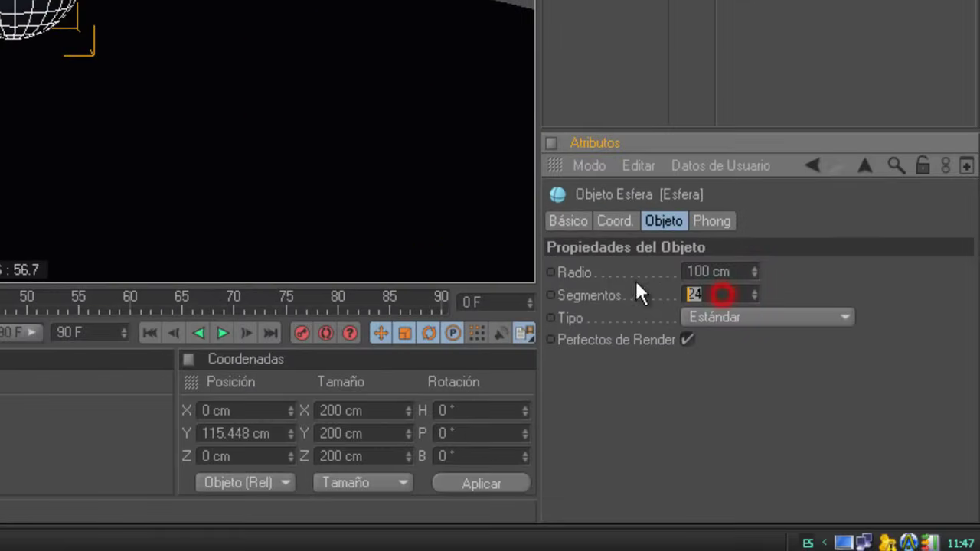
type("8")
key("Return")
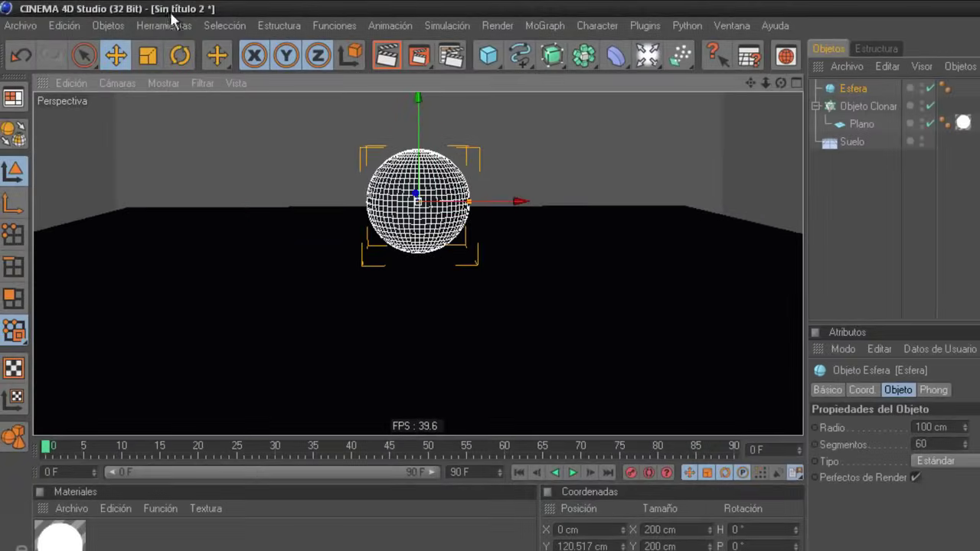
- Hide the lit plane and move the sphere to X -827.245 cm at the floor's far edge
mouse_move(780, 83)
left_mouse_down()
mouse_move(567, 306)
mouse_move(562, 324)
mouse_move(850, 125)
left_mouse_up()
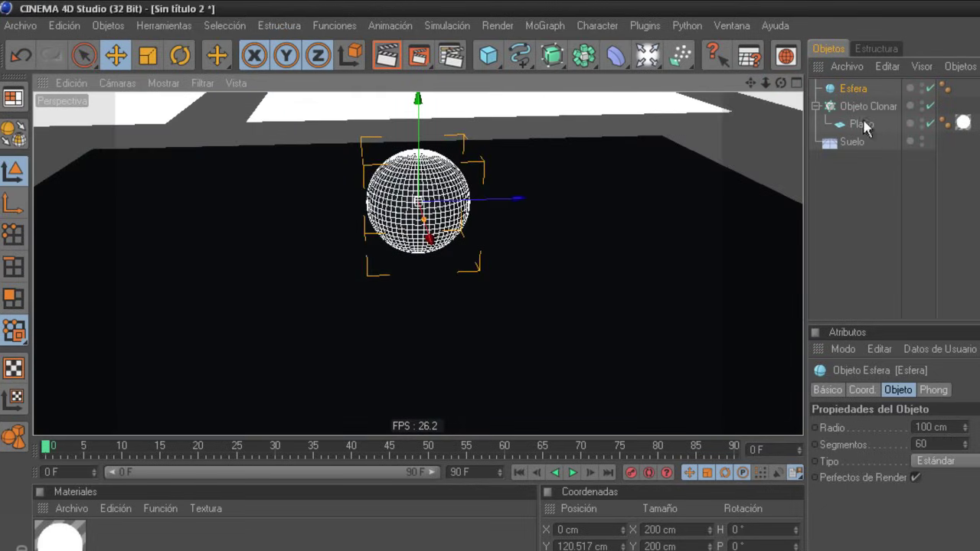
left_click(926, 123)
mouse_move(790, 79)
left_mouse_down()
mouse_move(563, 294)
mouse_move(567, 304)
mouse_move(582, 222)
mouse_move(574, 314)
mouse_move(619, 148)
left_mouse_up()
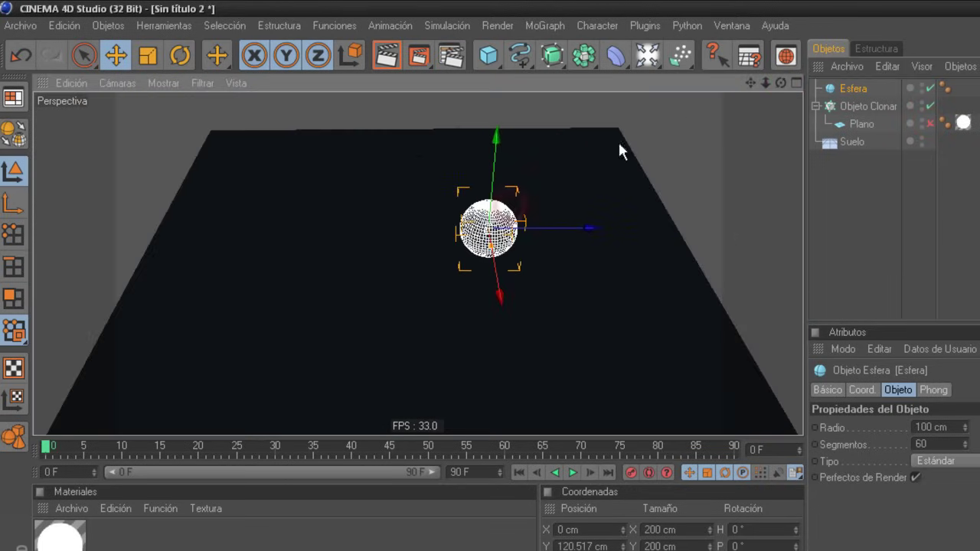
mouse_move(754, 82)
left_mouse_down()
mouse_move(564, 313)
mouse_move(420, 322)
mouse_move(565, 307)
left_mouse_up()
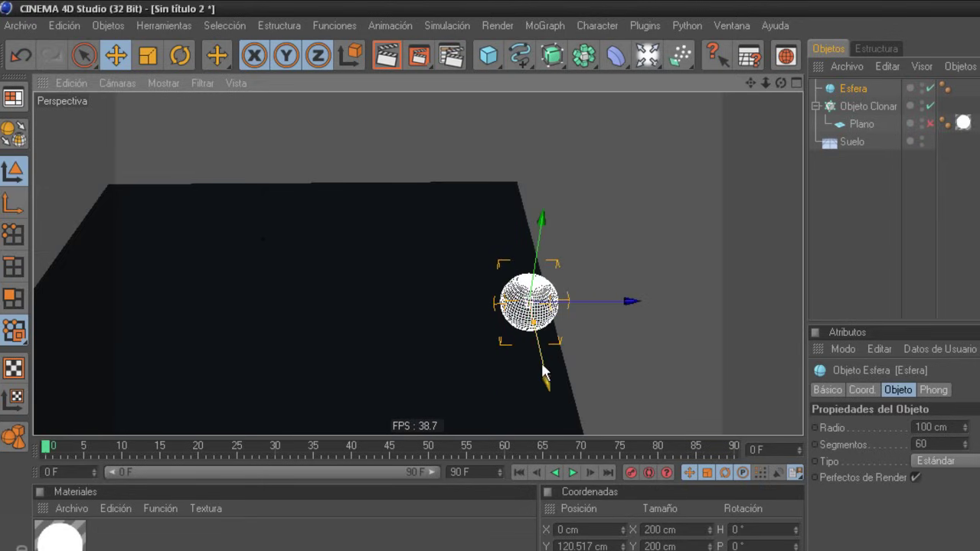
mouse_move(543, 365)
left_mouse_down()
mouse_move(564, 284)
mouse_move(565, 306)
left_mouse_up()
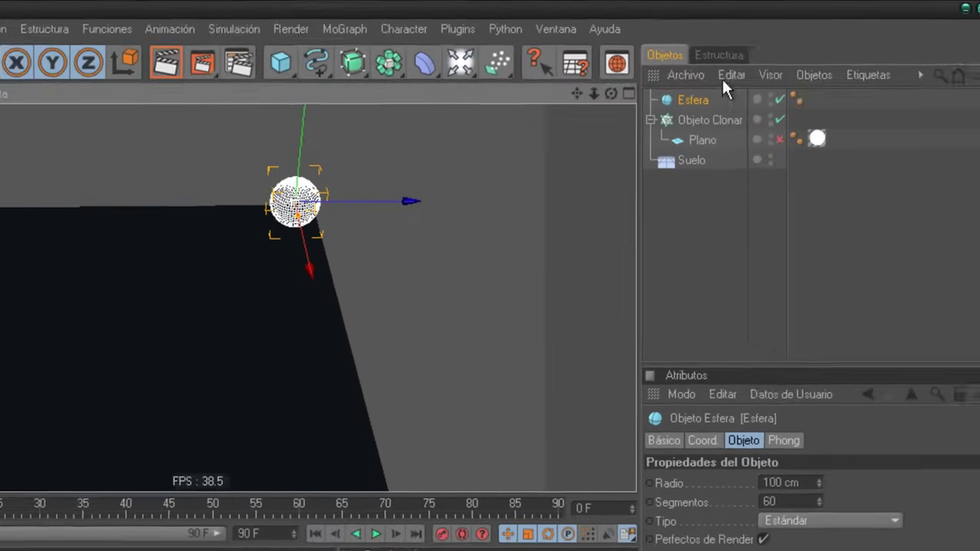
- Copy the sphere and paste three duplicates, sliding each along the row
left_click(887, 67)
left_click(720, 173)
left_click(694, 77)
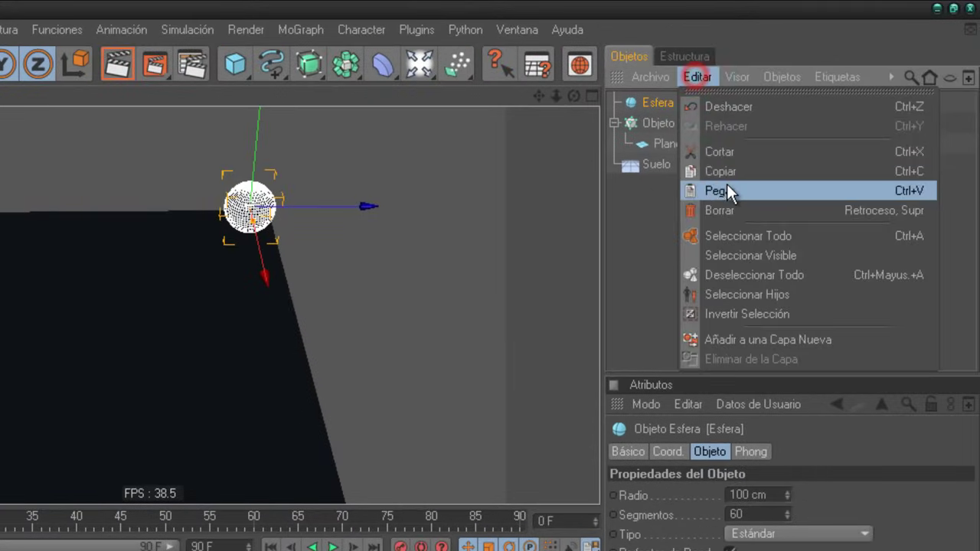
left_click(724, 191)
mouse_move(327, 203)
left_mouse_down()
mouse_move(317, 364)
mouse_move(321, 354)
left_mouse_up()
left_click(688, 82)
left_click(722, 191)
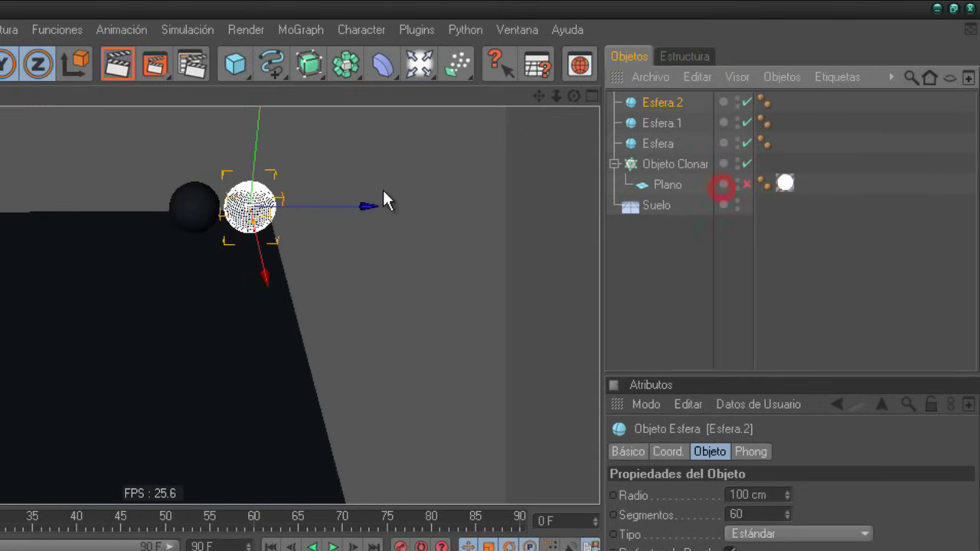
left_click_drag(344, 201, 327, 365)
left_click(698, 77)
left_click(720, 190)
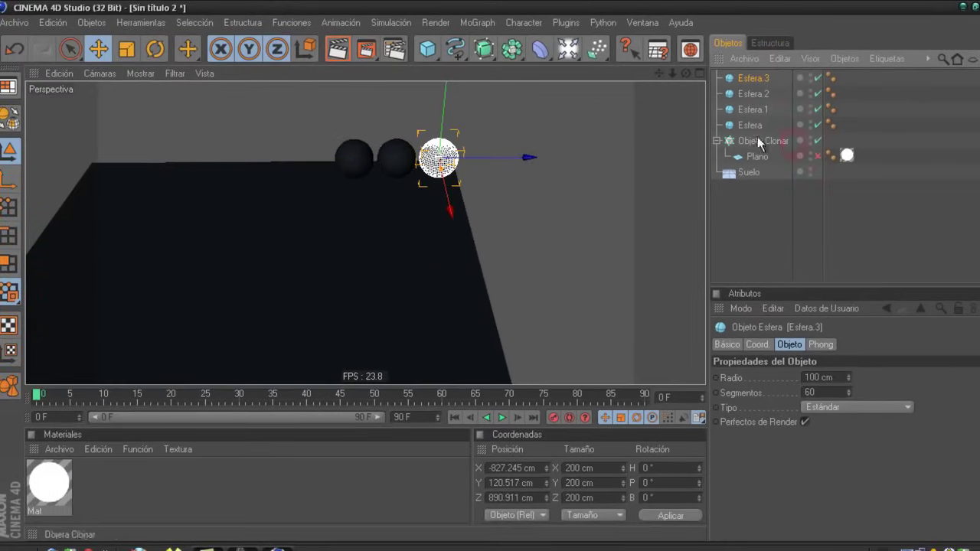
left_click_drag(496, 161, 368, 158)
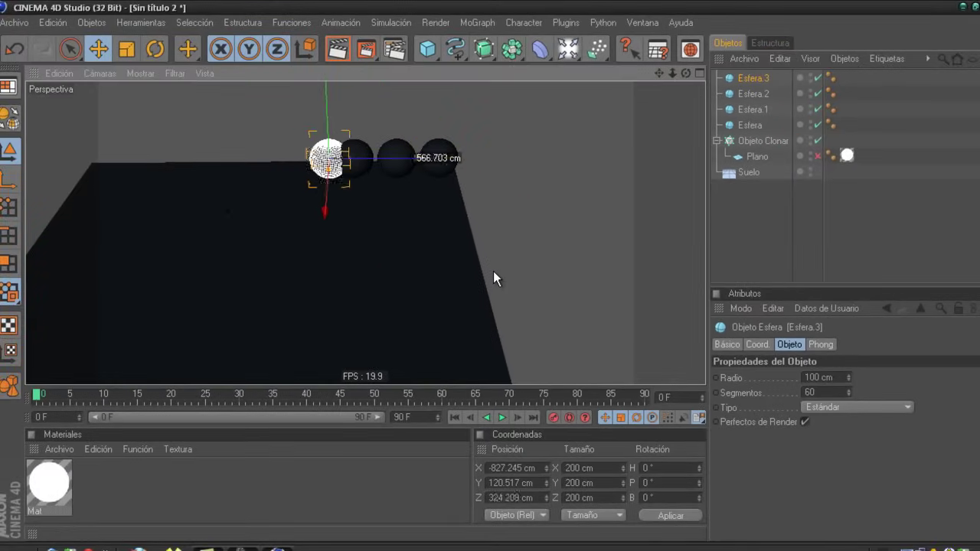
- Paste four more sphere copies, extending the row along the floor edge
left_click(780, 58)
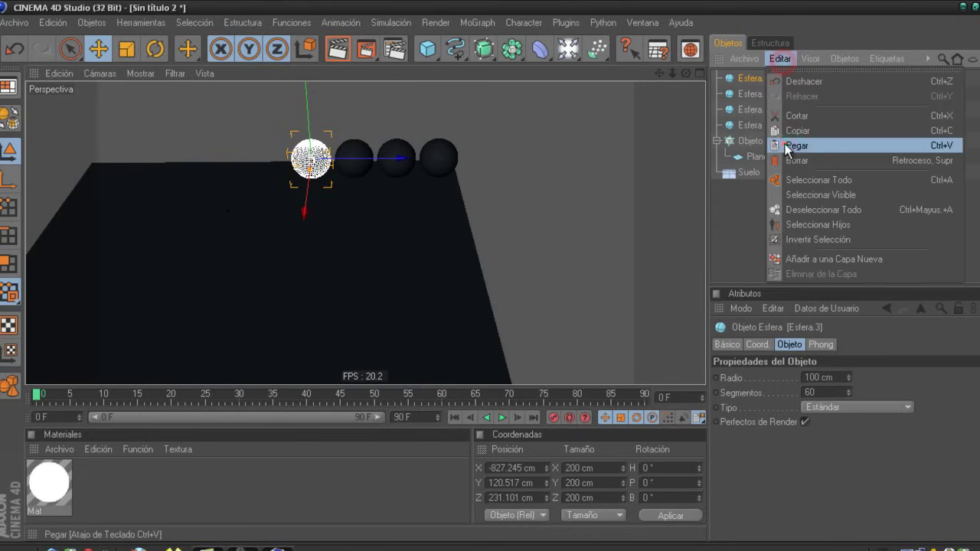
left_click(765, 144)
left_click_drag(485, 277, 493, 271)
left_click(780, 58)
left_click(796, 144)
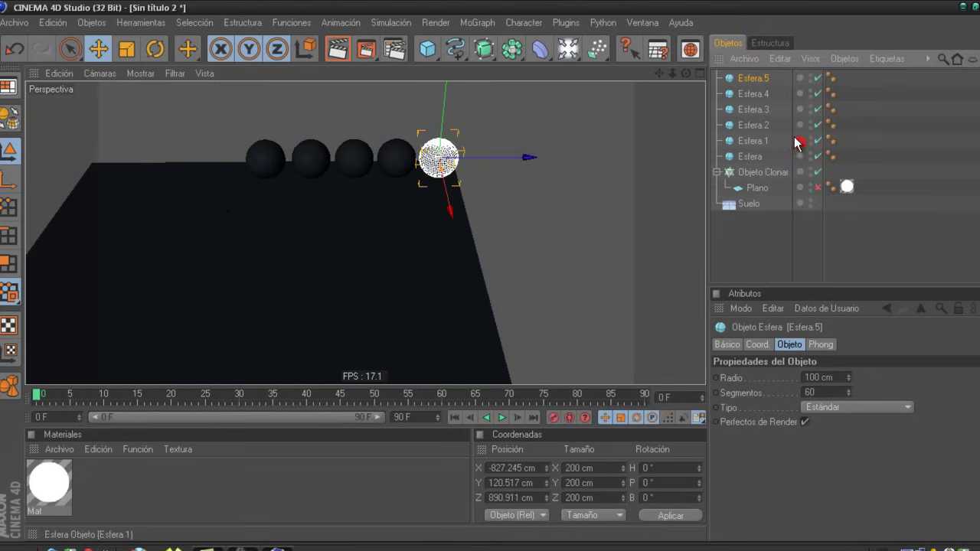
mouse_move(502, 152)
left_mouse_down()
mouse_move(478, 271)
mouse_move(495, 271)
left_mouse_up()
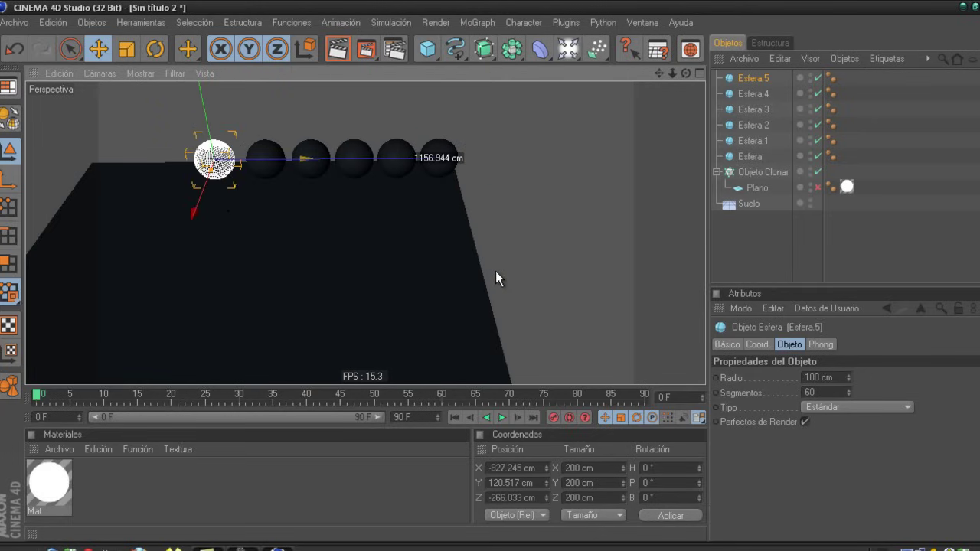
left_click(780, 58)
left_click(797, 143)
mouse_move(506, 163)
left_mouse_down()
mouse_move(469, 277)
mouse_move(494, 278)
left_mouse_up()
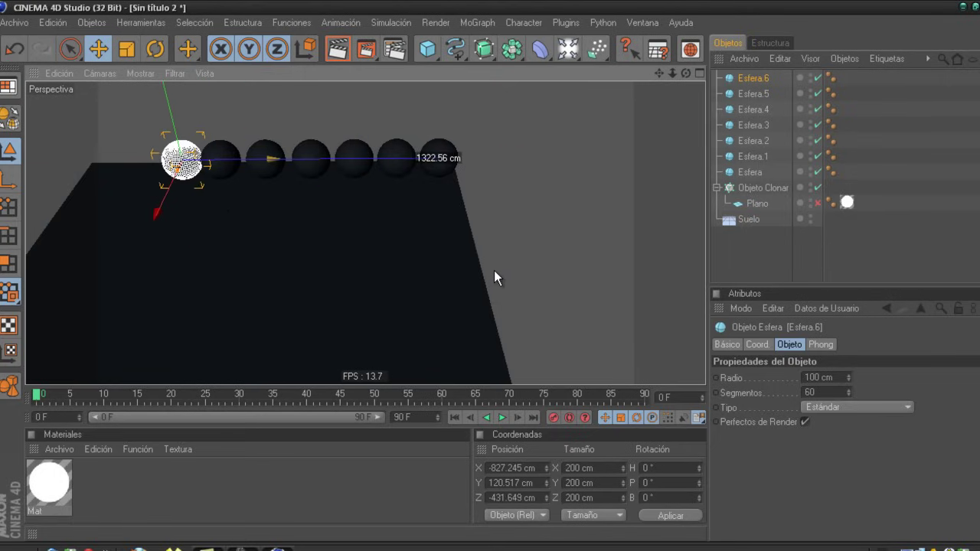
left_click_drag(494, 278, 495, 278)
left_click(781, 58)
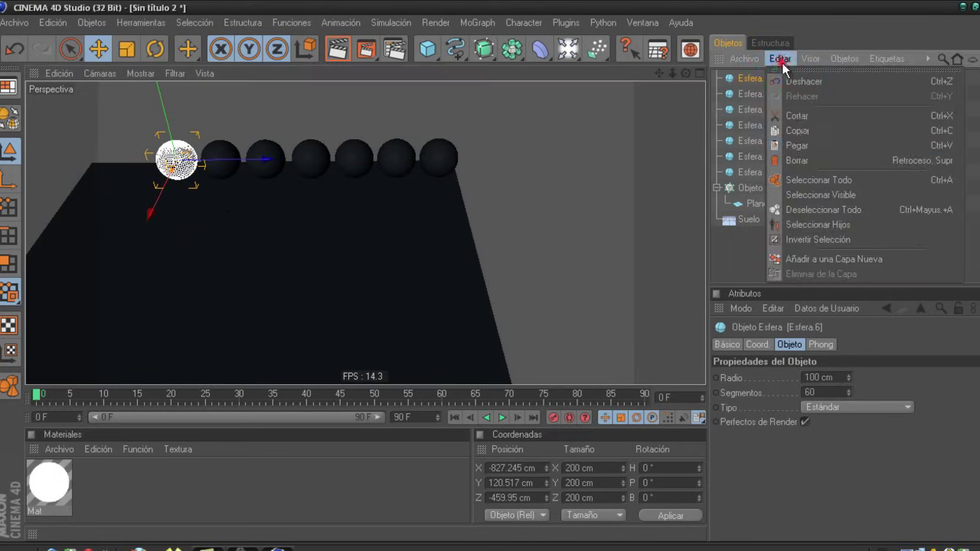
left_click(796, 144)
left_click_drag(659, 72, 496, 277)
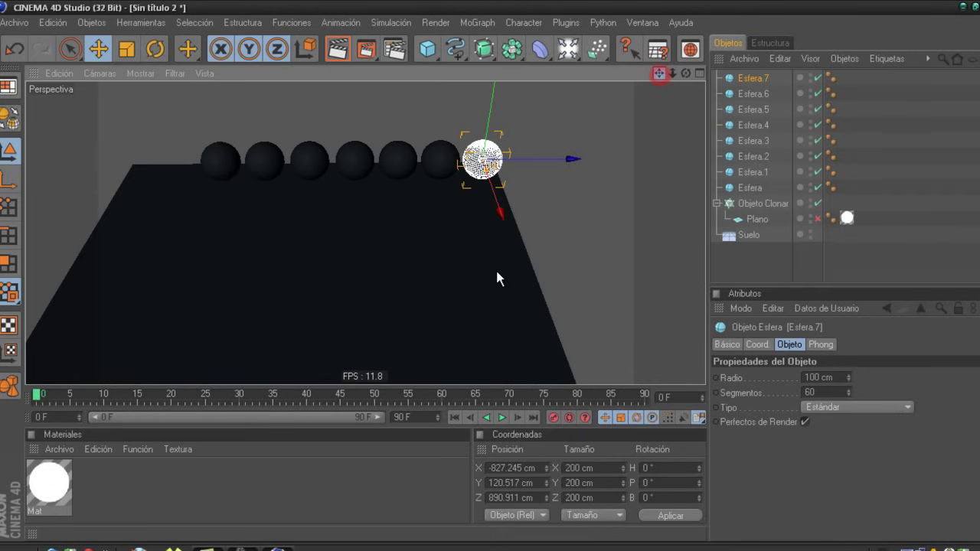
left_click_drag(574, 159, 494, 271)
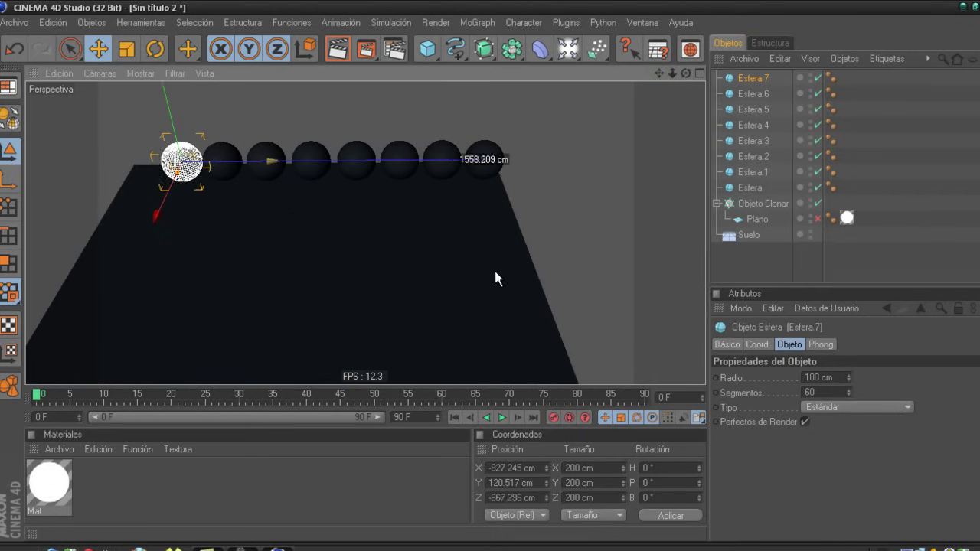
- Delete an extra sphere and paste the final copy at the row's end
left_click(780, 58)
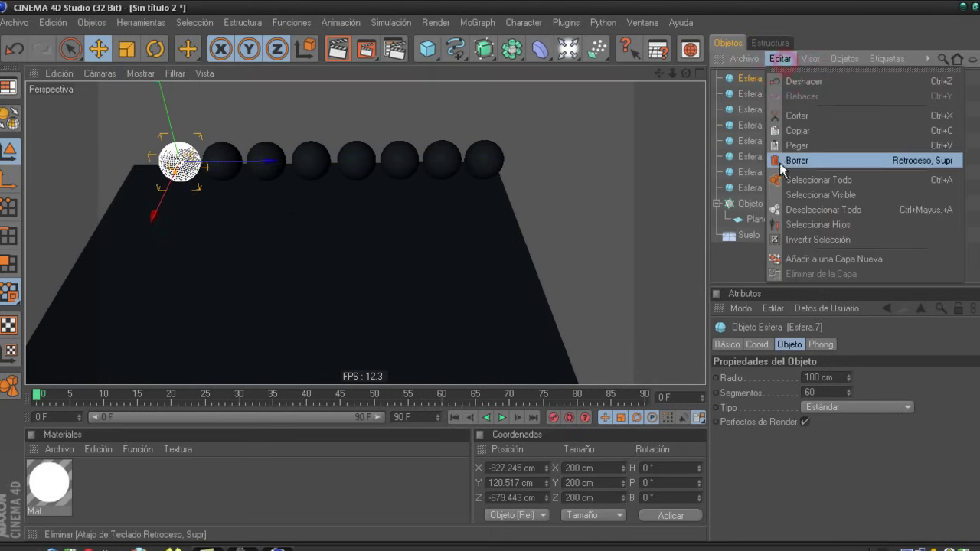
left_click(794, 161)
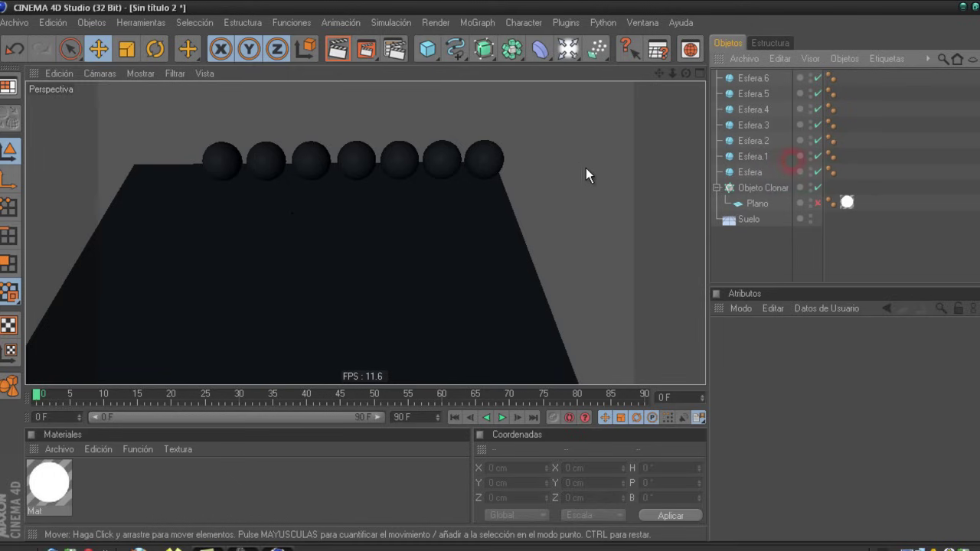
left_click(781, 59)
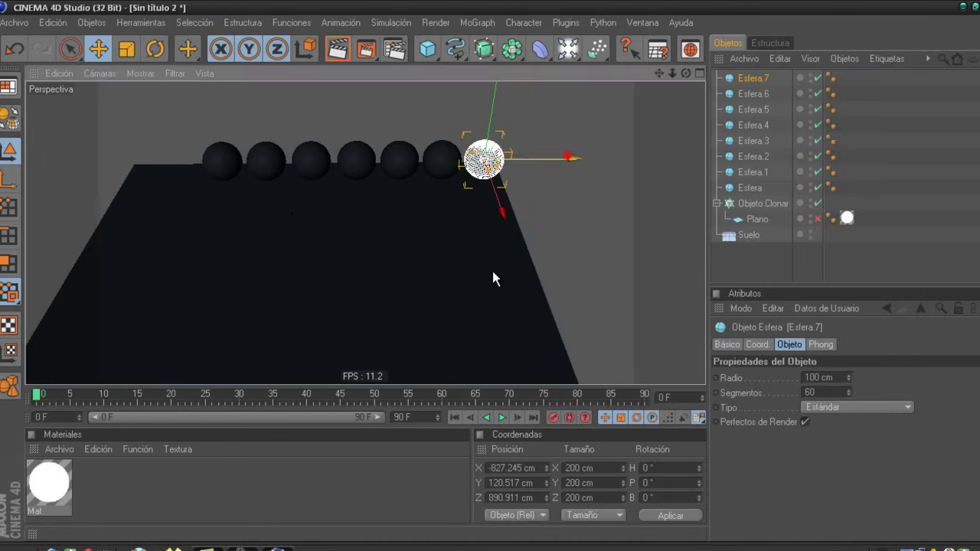
left_click_drag(490, 279, 494, 272)
left_click(780, 59)
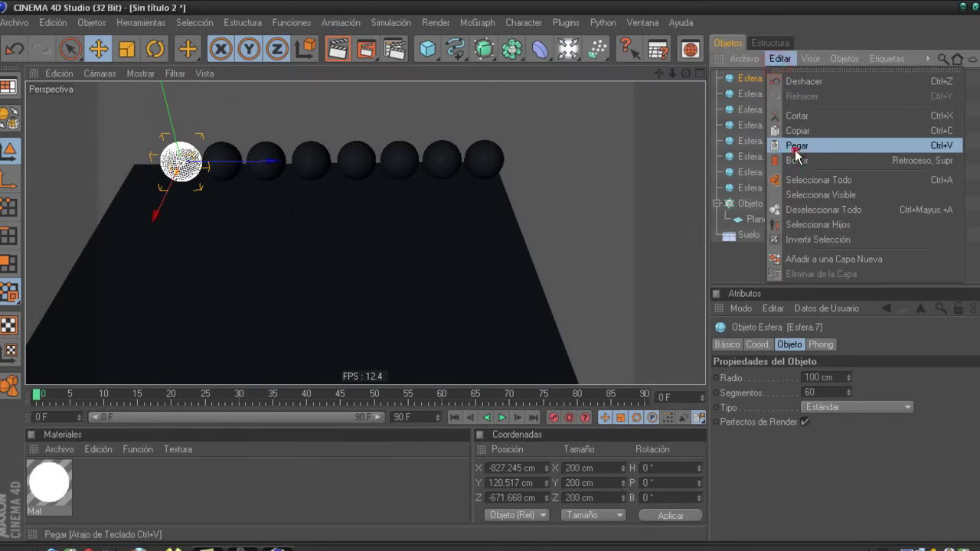
left_click(796, 145)
left_click_drag(548, 160, 496, 278)
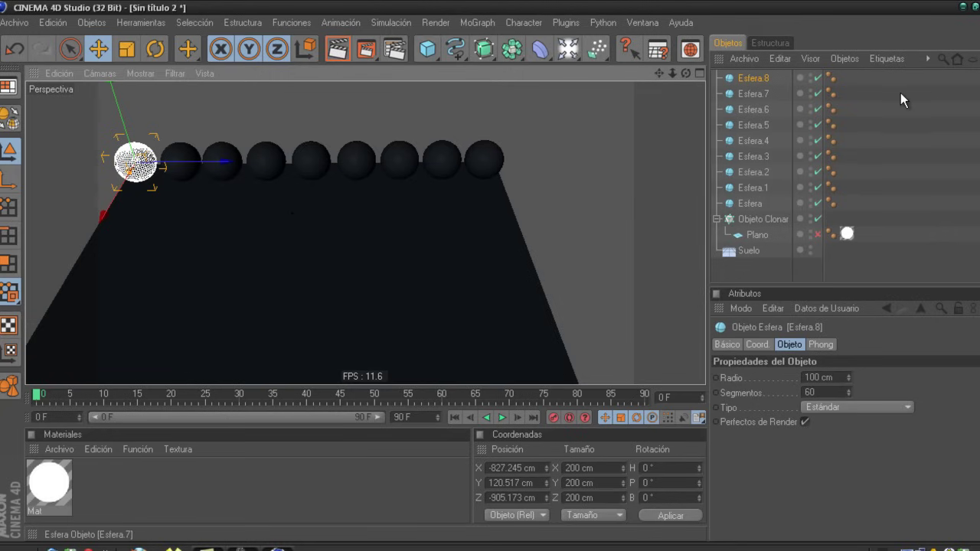
- Select all nine spheres and orbit to look along the row
left_click_drag(878, 77, 879, 77)
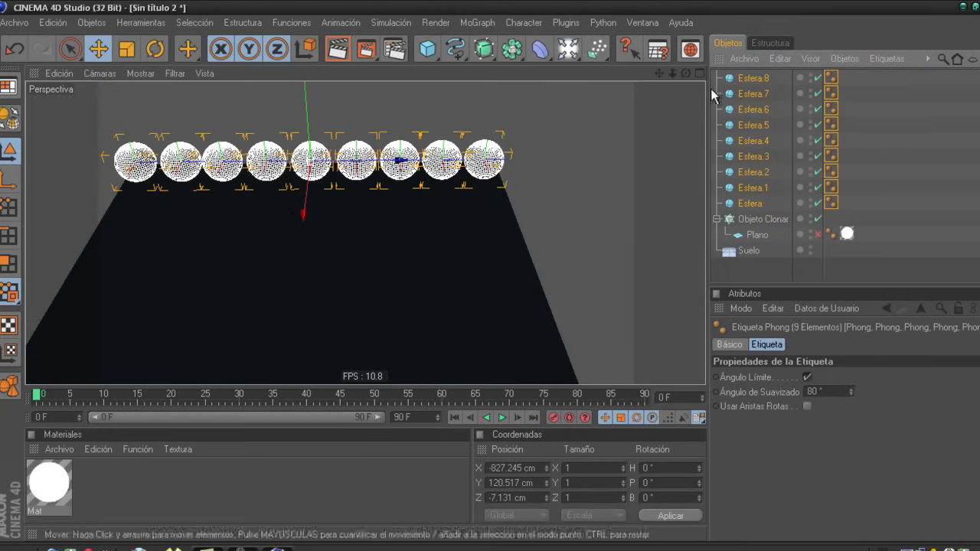
mouse_move(686, 72)
left_mouse_down()
mouse_move(495, 278)
mouse_move(431, 254)
mouse_move(495, 282)
mouse_move(495, 304)
mouse_move(494, 271)
left_mouse_up()
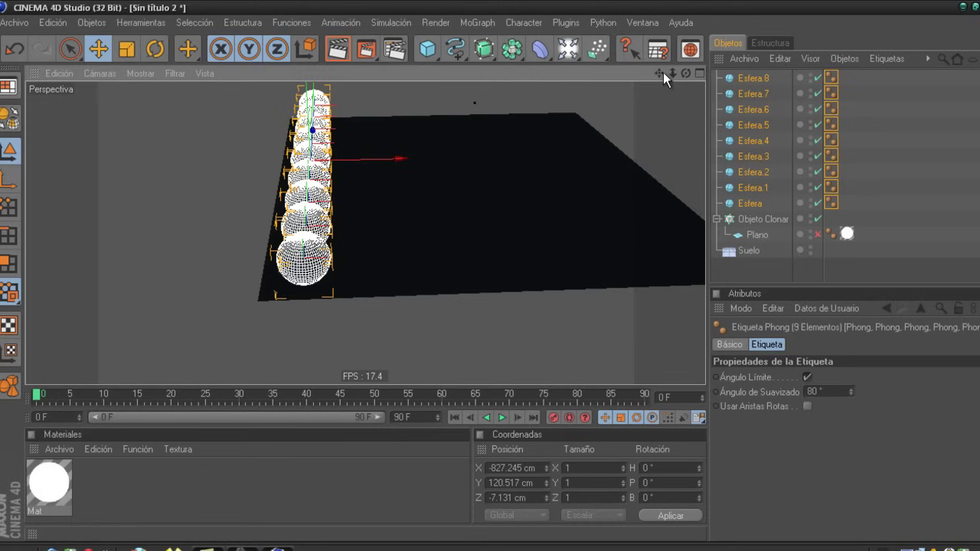
mouse_move(660, 72)
left_mouse_down()
mouse_move(490, 272)
mouse_move(498, 284)
left_mouse_up()
- Paste three copies of the nine-sphere row, shifting each along X beside the first
left_click(809, 59)
mouse_move(780, 59)
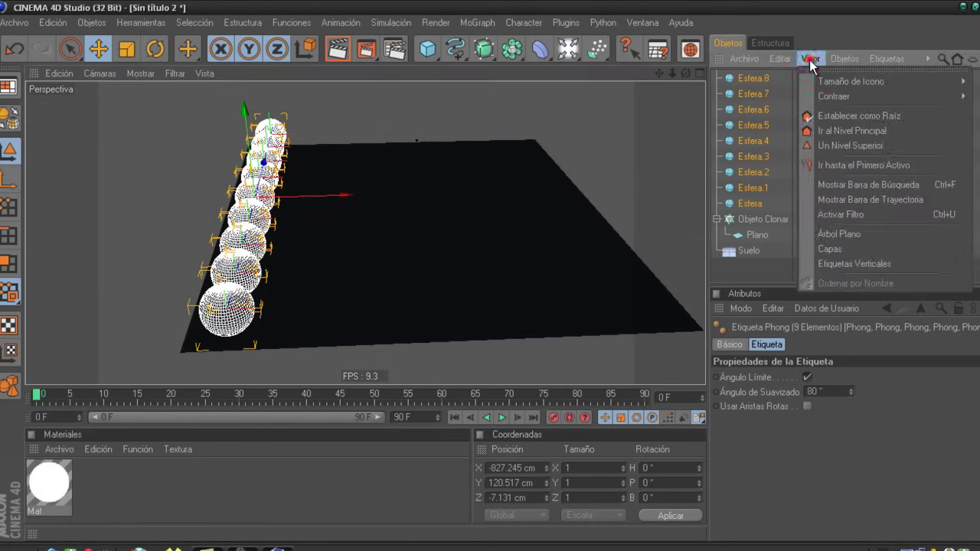
left_click(808, 145)
left_click(780, 59)
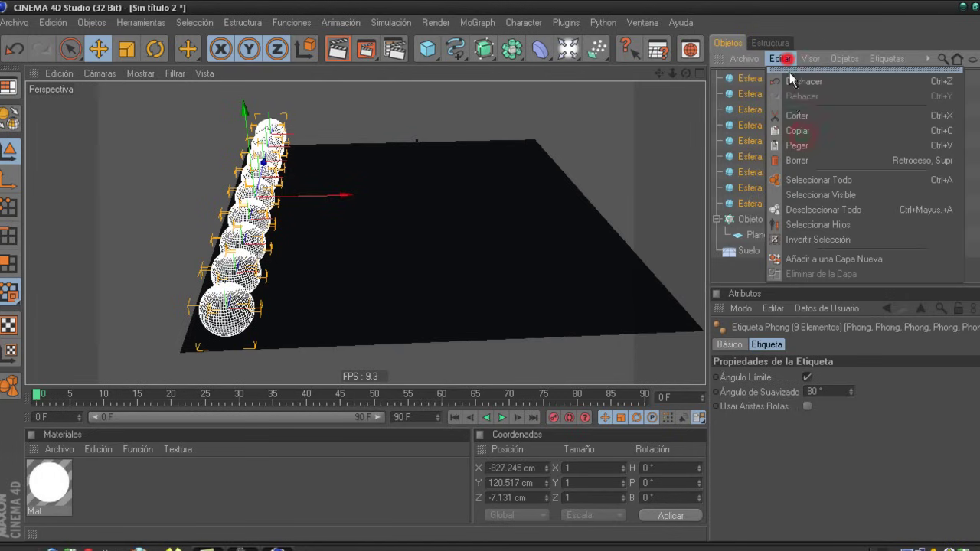
left_click(800, 145)
left_click_drag(329, 196, 495, 272)
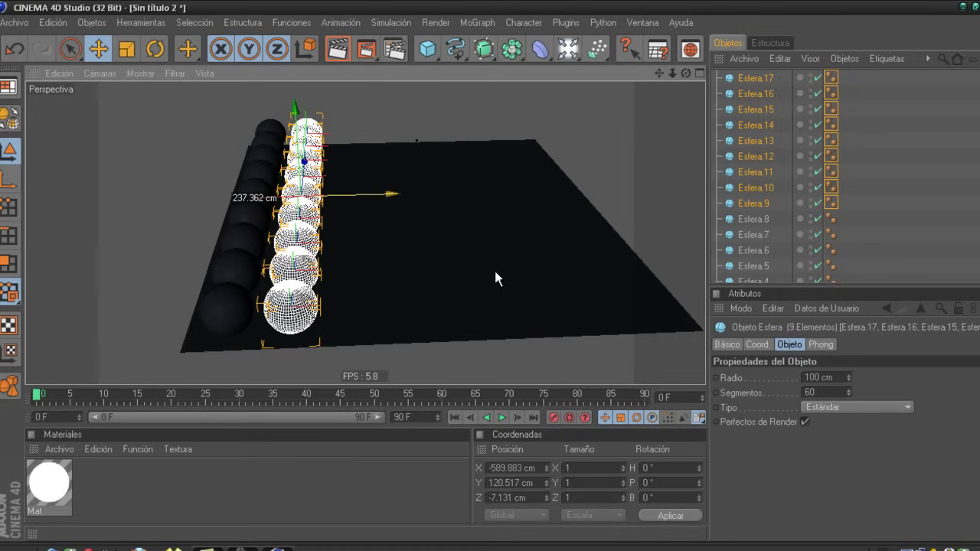
left_click(780, 58)
left_click(800, 144)
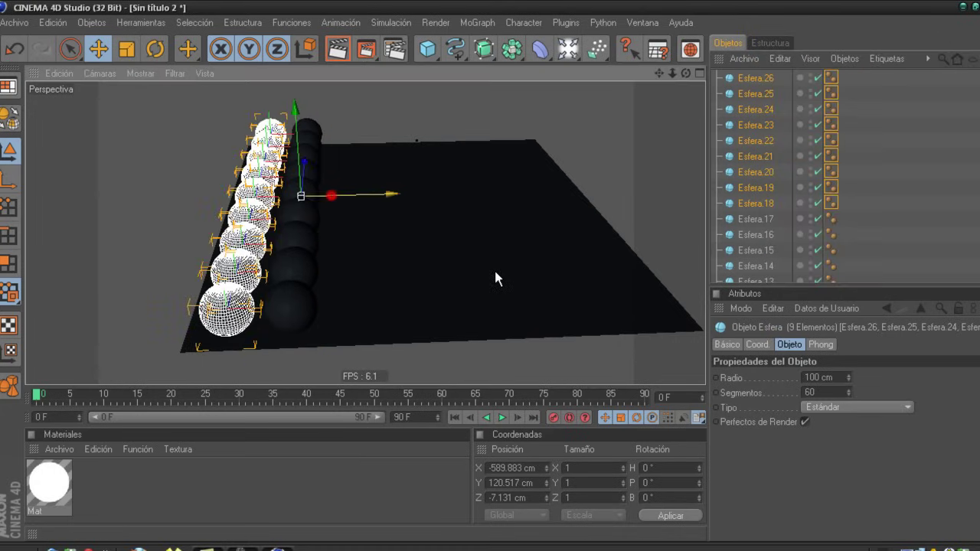
left_click_drag(497, 281, 494, 272)
left_click(780, 58)
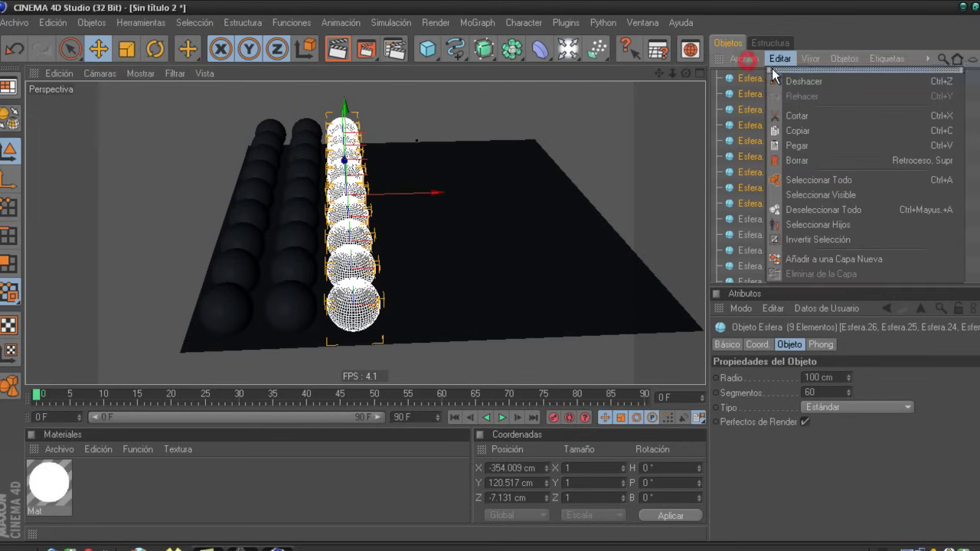
left_click(800, 131)
key("ctrl+v")
mouse_move(389, 191)
left_mouse_down()
mouse_move(509, 278)
mouse_move(495, 272)
left_mouse_up()
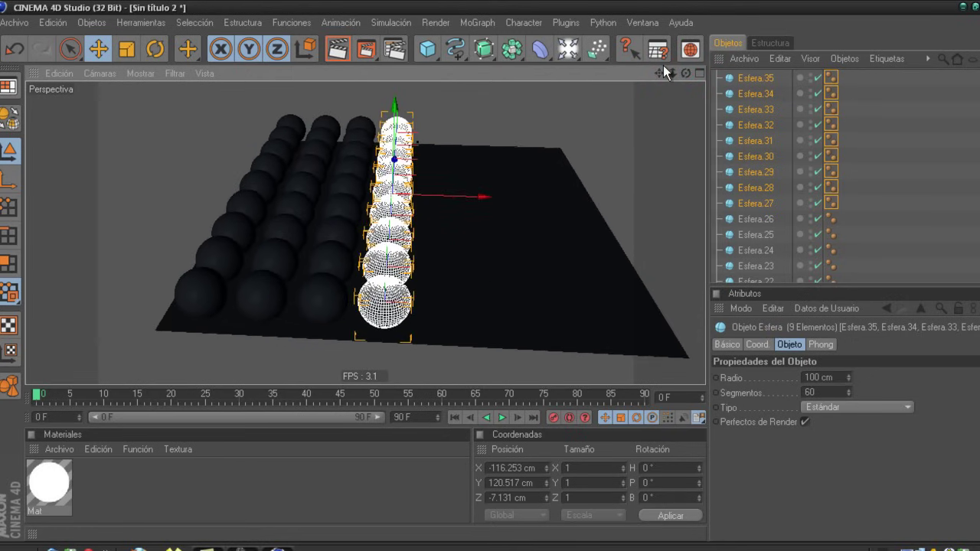
- Paste three more rows of nine spheres alongside the growing grid
left_click(777, 65)
left_click(804, 141)
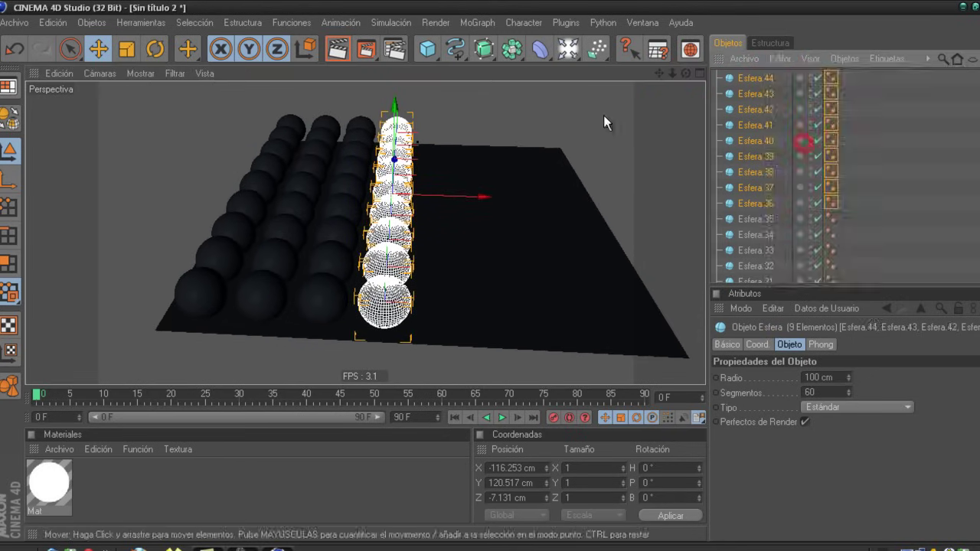
mouse_move(486, 197)
left_mouse_down()
mouse_move(530, 271)
mouse_move(496, 268)
left_mouse_up()
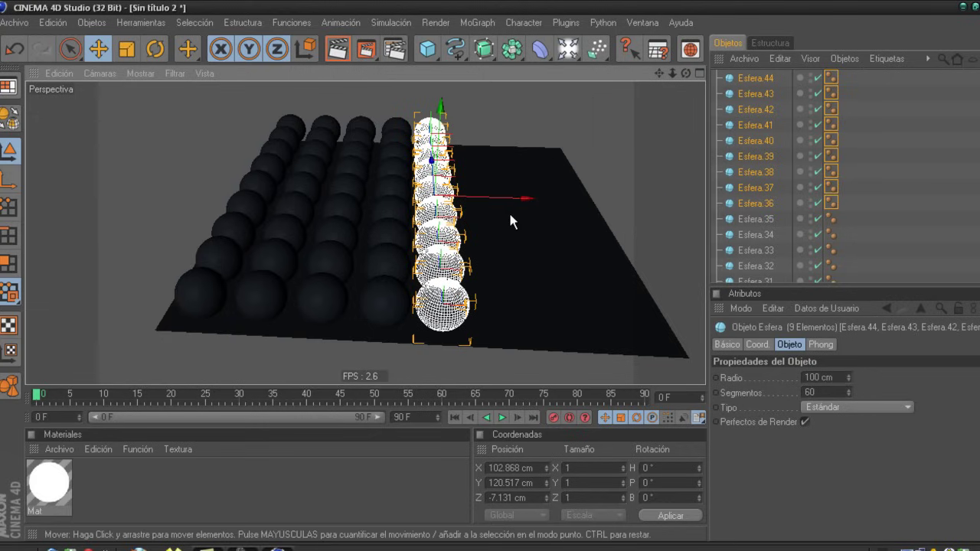
mouse_move(514, 198)
left_mouse_down()
mouse_move(495, 271)
mouse_move(624, 153)
left_mouse_up()
left_click(777, 59)
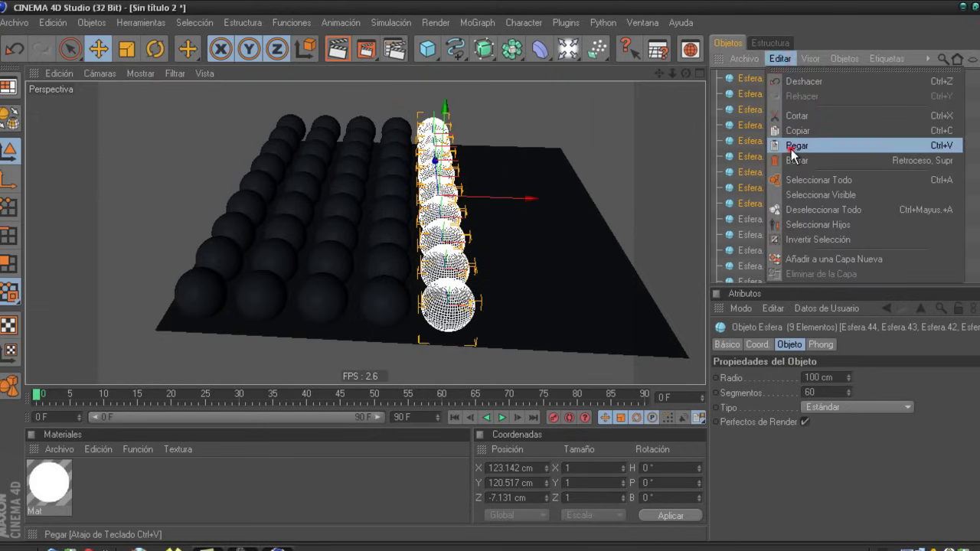
left_click(758, 139)
mouse_move(487, 198)
left_mouse_down()
mouse_move(528, 279)
mouse_move(495, 277)
left_mouse_up()
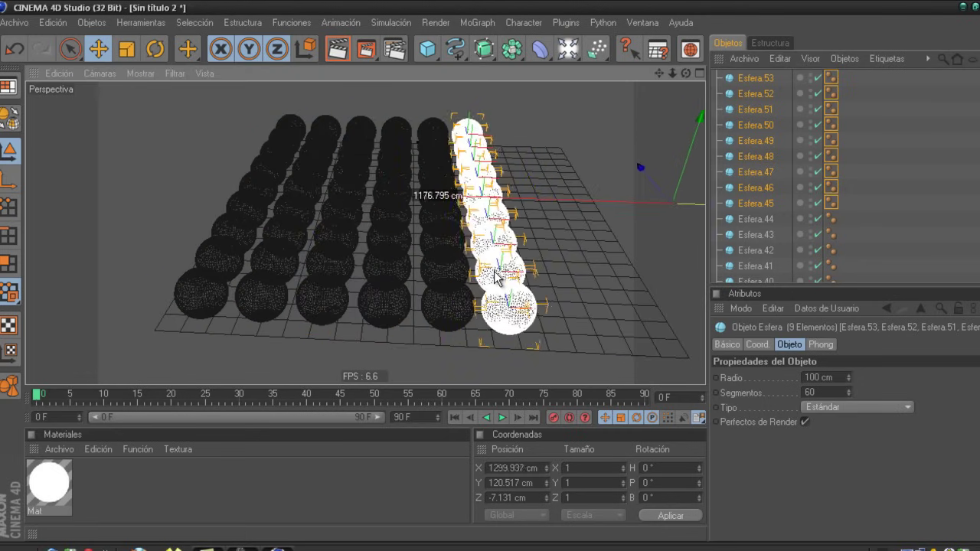
left_click(781, 60)
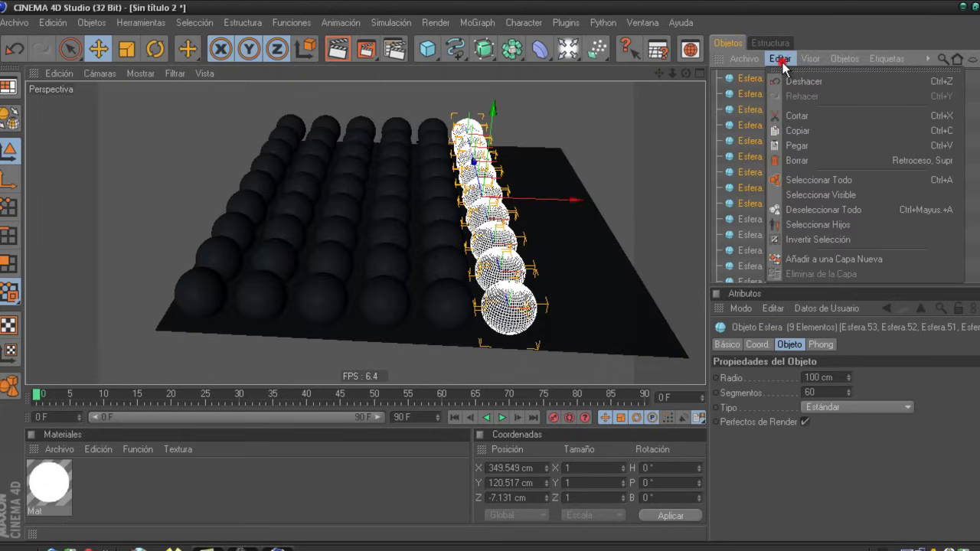
left_click(805, 148)
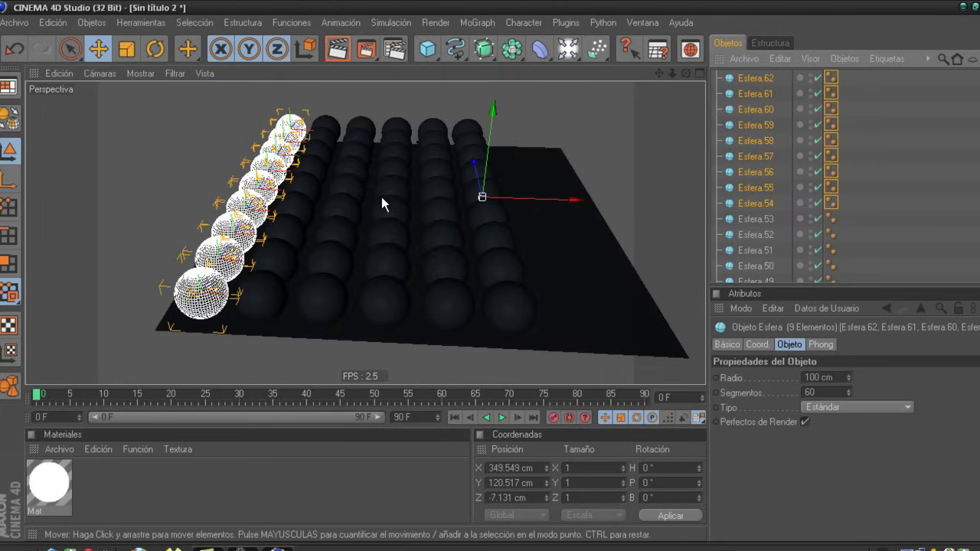
left_click_drag(525, 273, 493, 272)
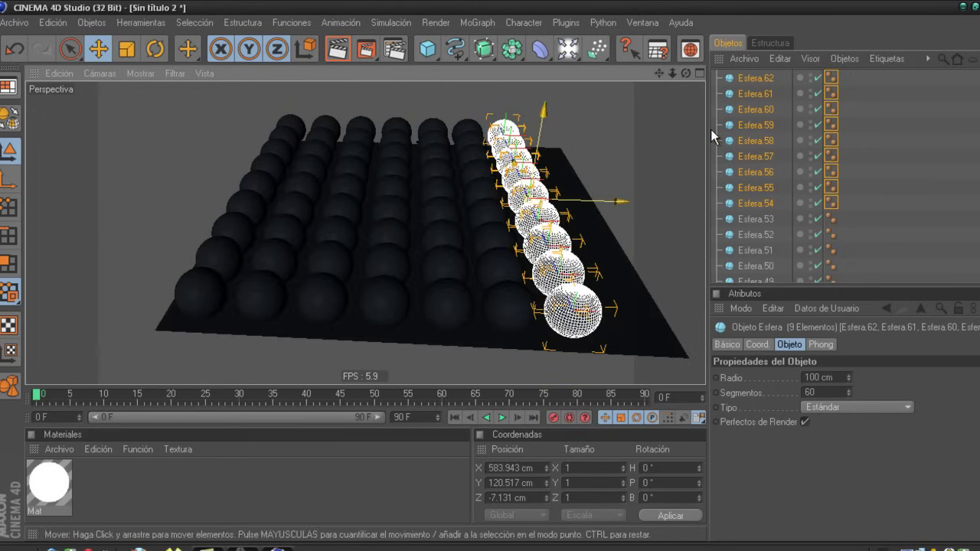
- Place the last row at the plane's right edge, deselect, and view the grid
left_click(780, 59)
left_click(793, 146)
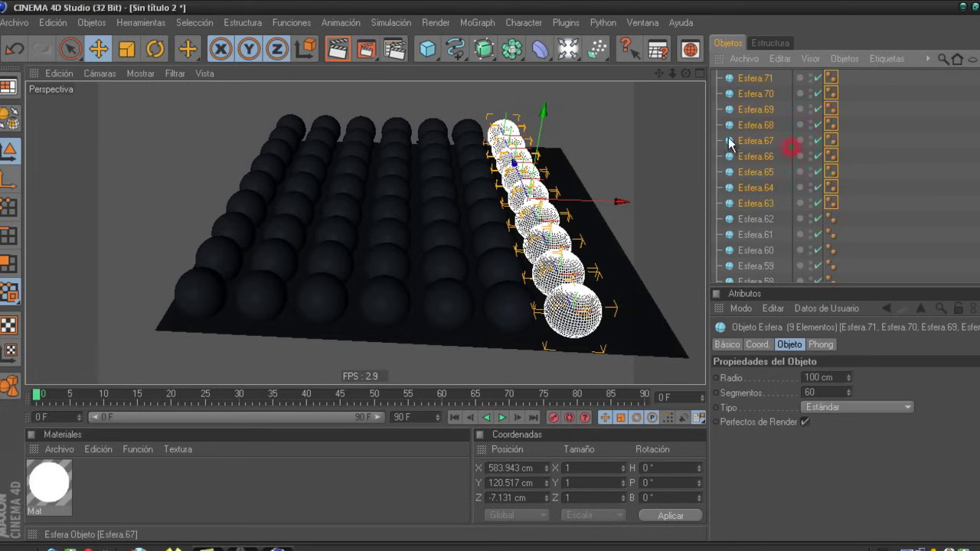
mouse_move(569, 201)
left_mouse_down()
mouse_move(510, 273)
mouse_move(496, 271)
left_mouse_up()
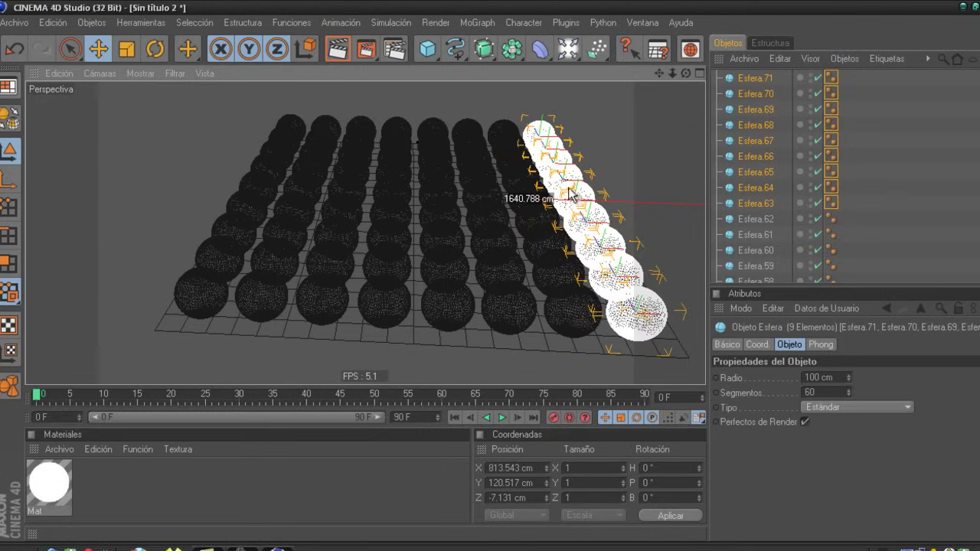
left_click(925, 123)
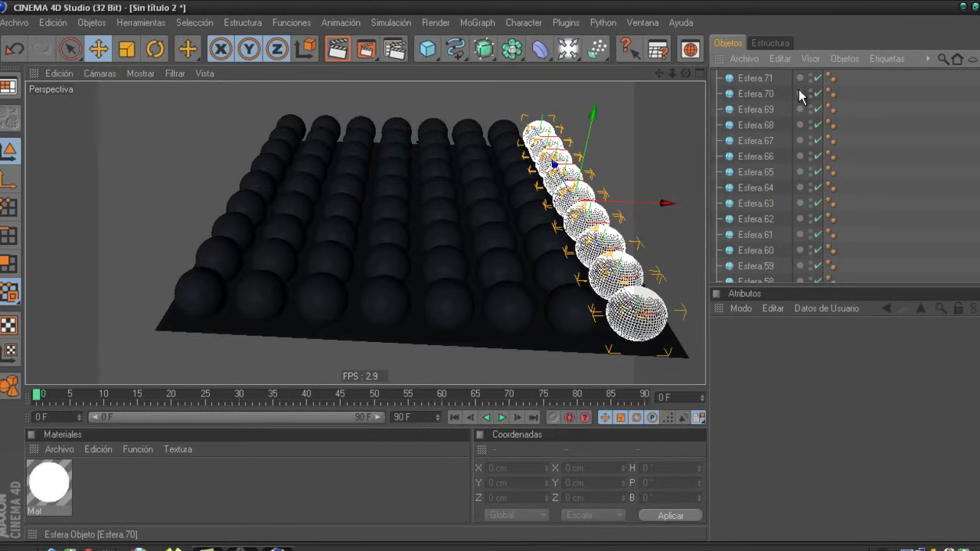
mouse_move(496, 271)
left_mouse_down("alt")
mouse_move(552, 271)
mouse_move(494, 271)
left_mouse_up("alt")
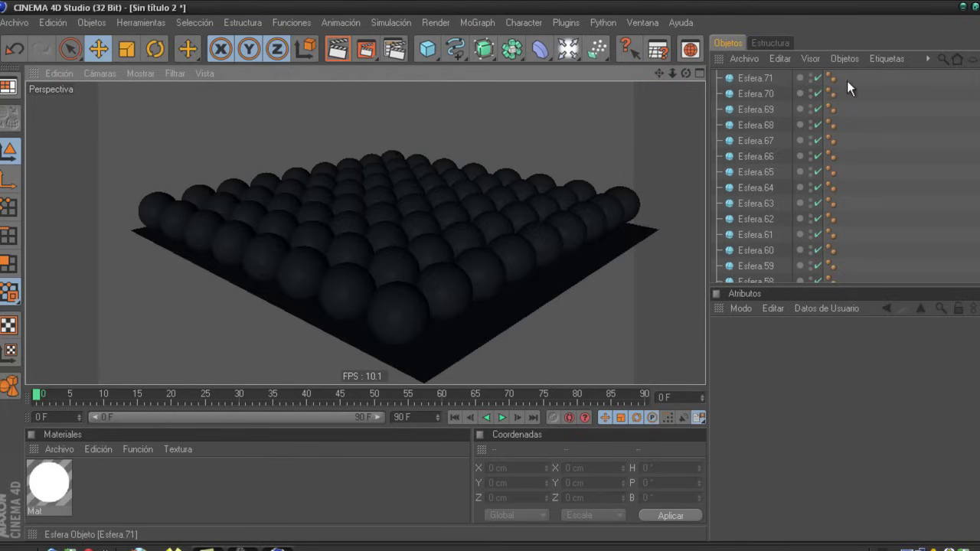
- Trial-scale all 72 spheres, undo back to original size, then move the camera in among them
scroll(847, 80, "down", 10)
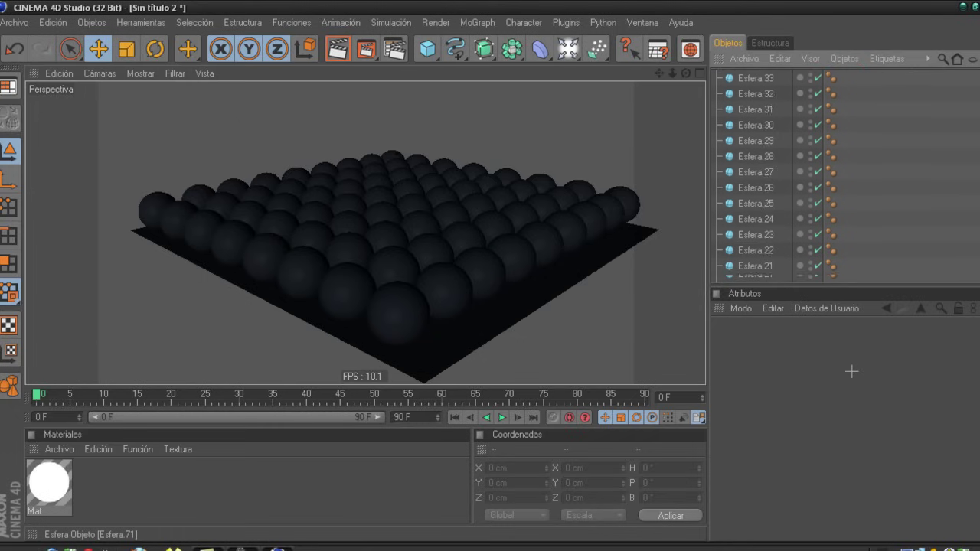
left_click_drag(772, 226, 746, 239)
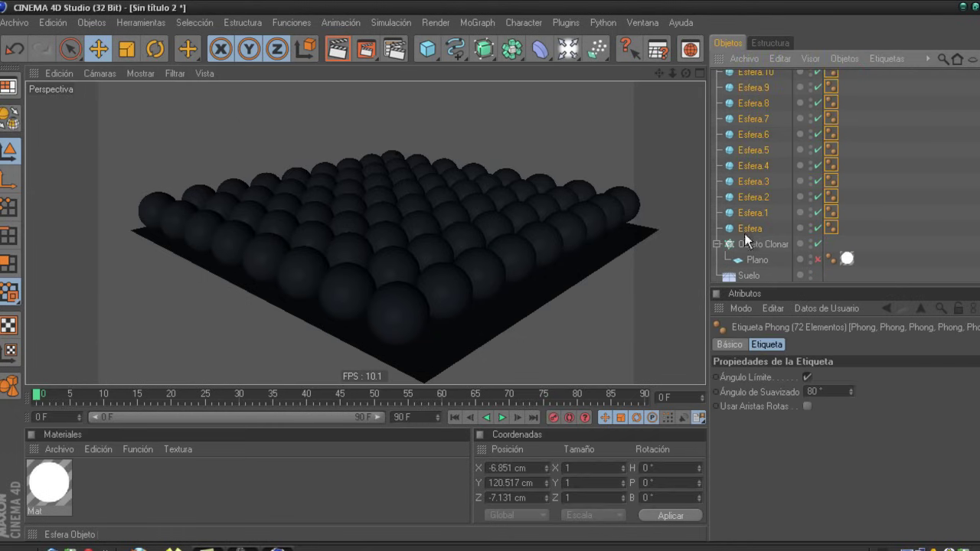
left_click(126, 49)
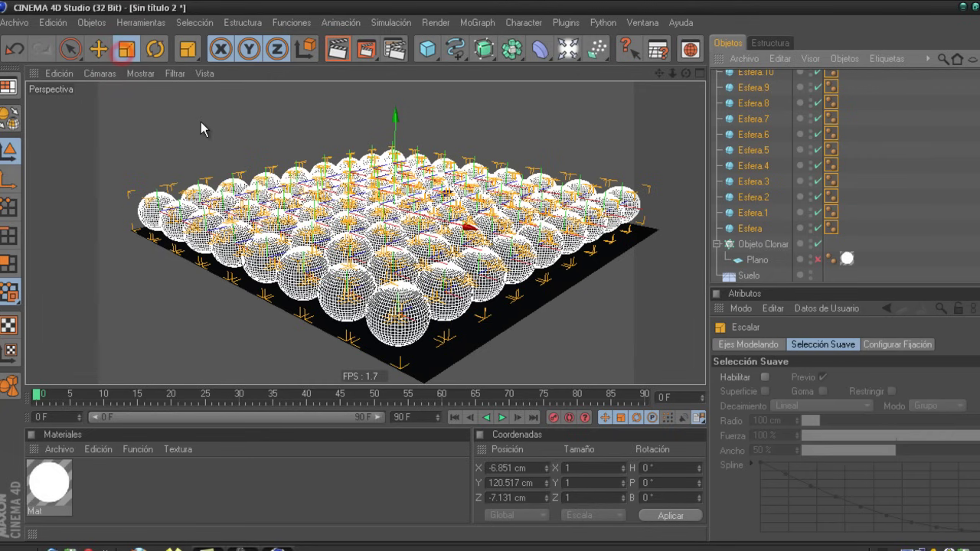
mouse_move(183, 125)
left_mouse_down()
mouse_move(531, 277)
mouse_move(504, 271)
left_mouse_up()
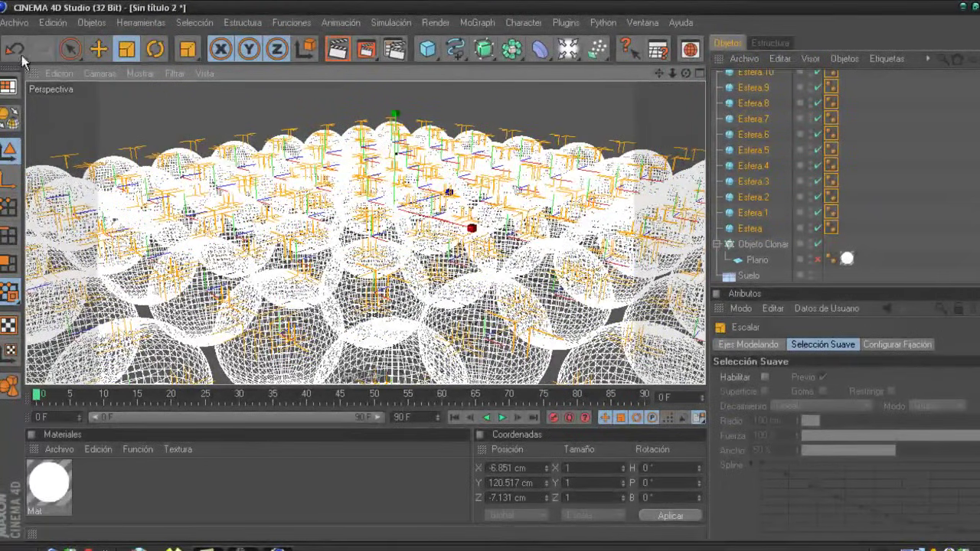
key("ctrl+z")
left_click(95, 50)
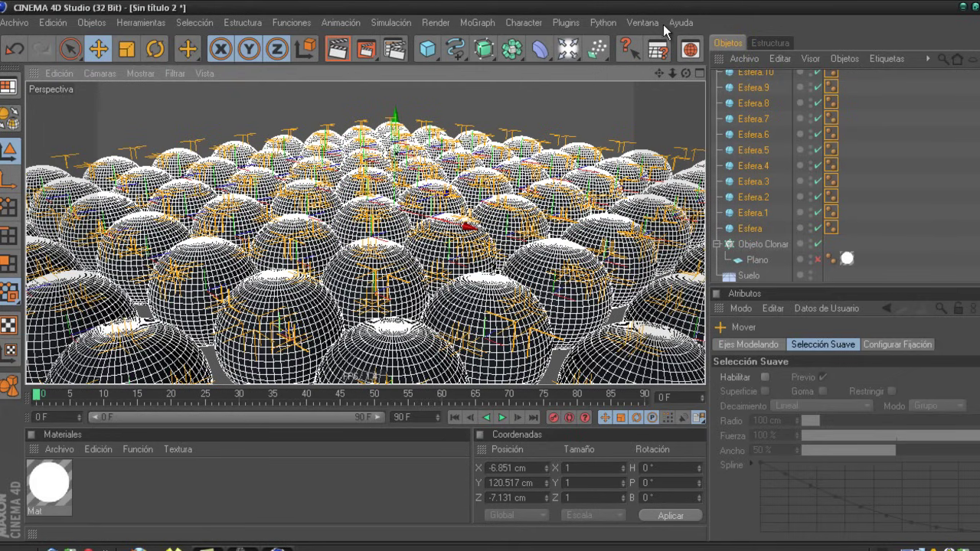
left_click_drag(661, 68, 496, 275)
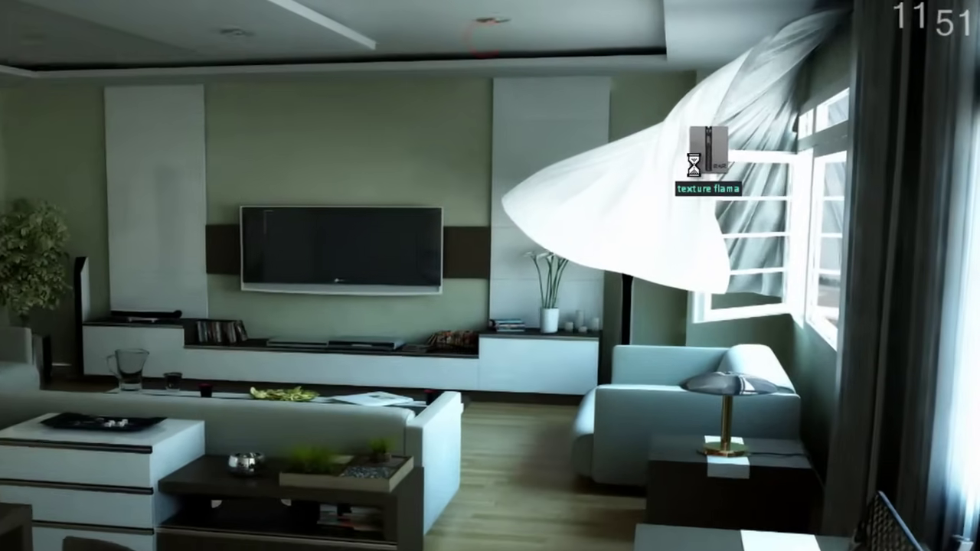
- Extract the texture flama archive into a texture flama folder, then open the extracted texture flama file
right_click(44, 327)
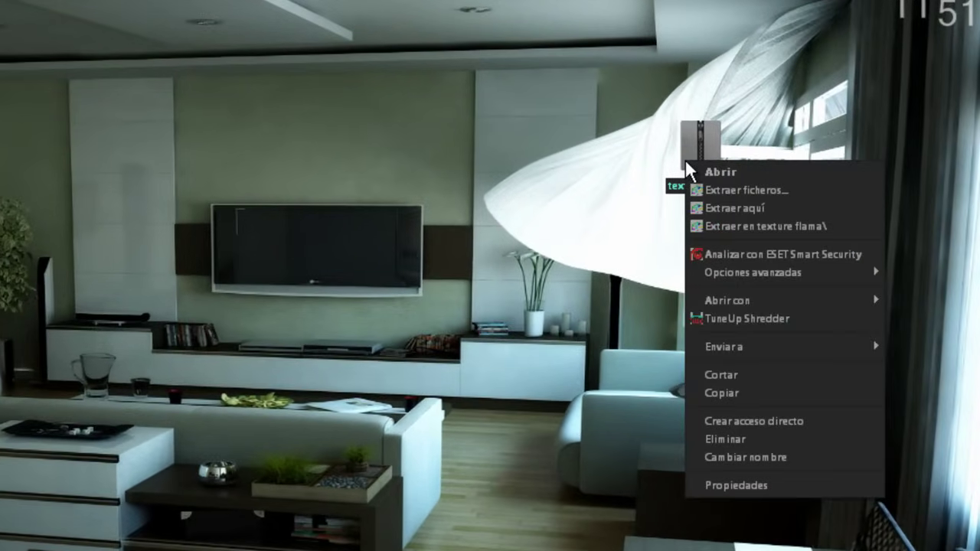
left_click(744, 225)
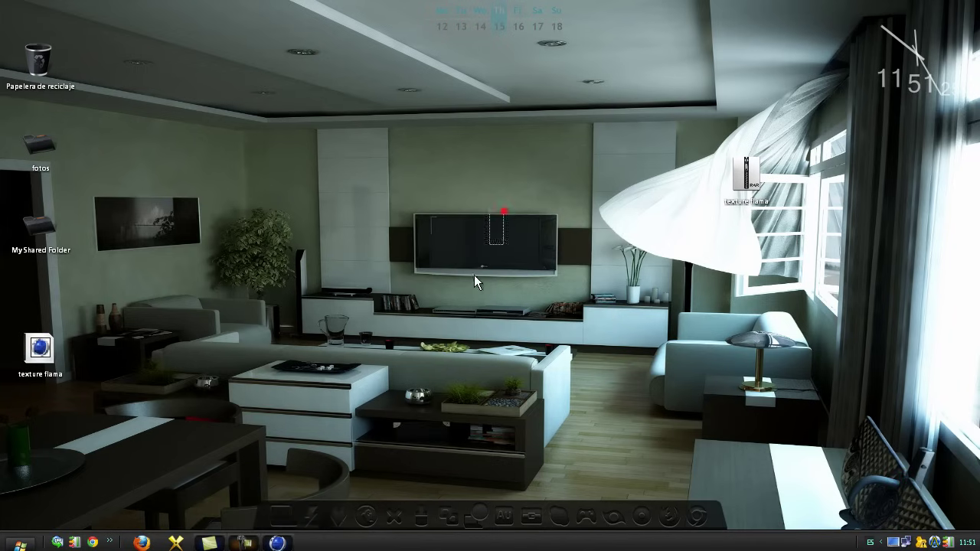
right_click(388, 299)
left_click(413, 310)
left_click_drag(38, 354, 405, 200)
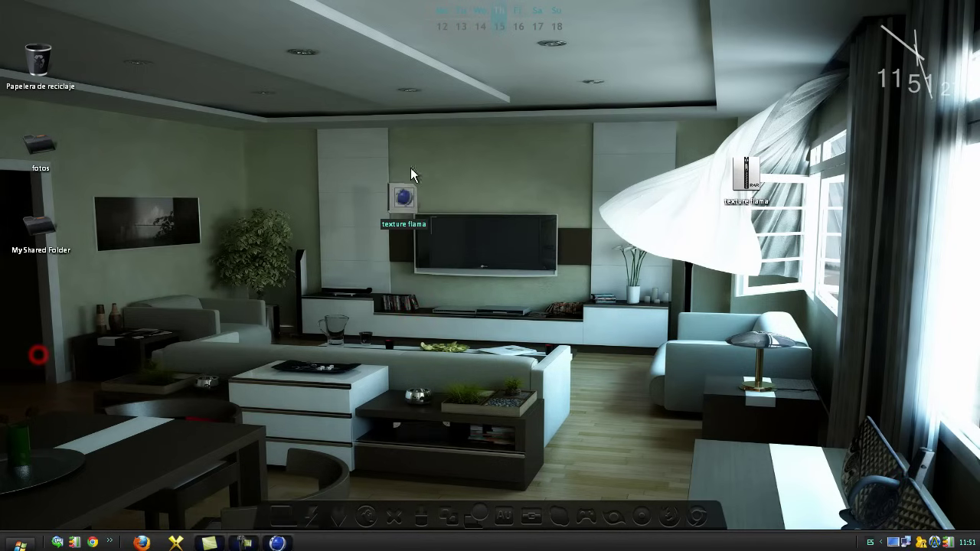
right_click(403, 201)
left_click(427, 211)
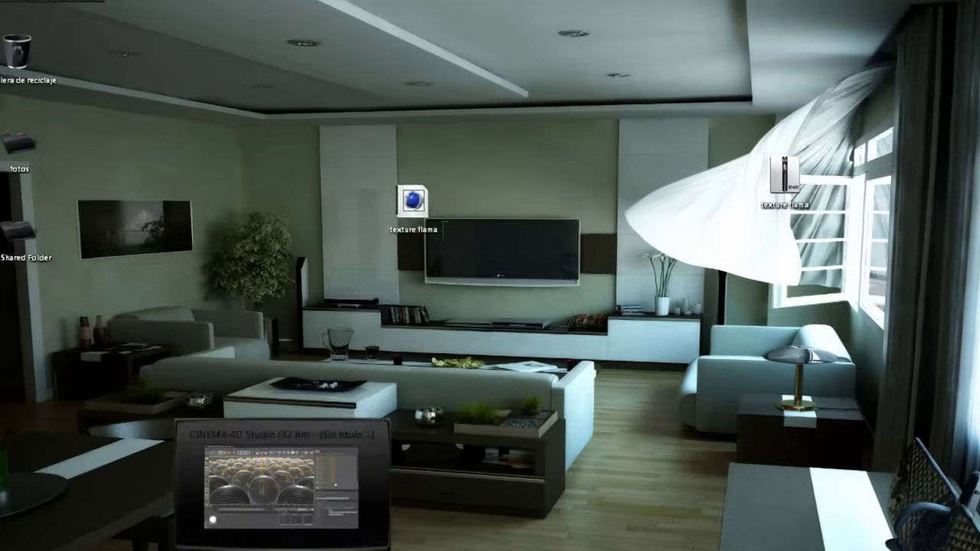
- Back in Cinema 4D, browse PS_Texture_Pack_Pro_V4 and load the carbon fiber and Classic_Glowball_oran materials
left_click(280, 543)
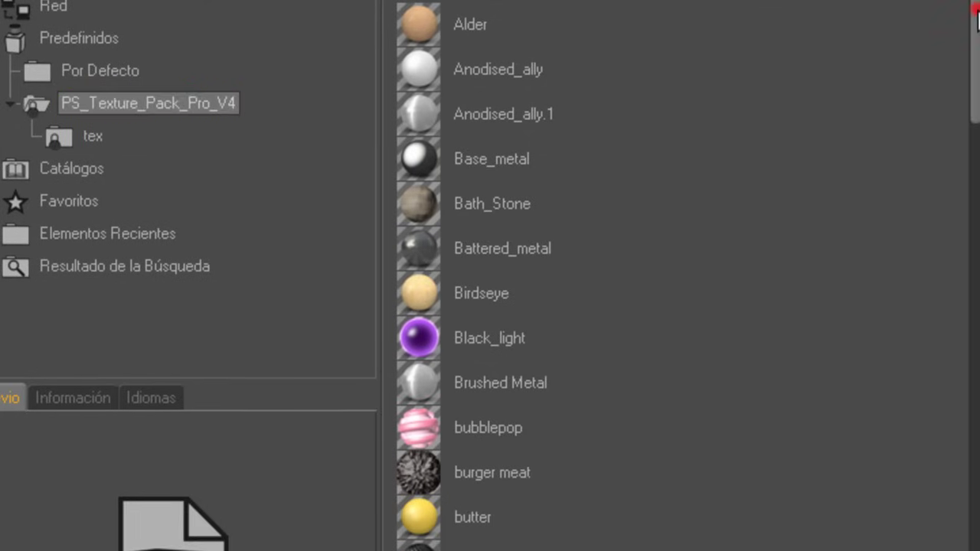
scroll(943, 109, "down", 3)
scroll(883, 97, "down", 3)
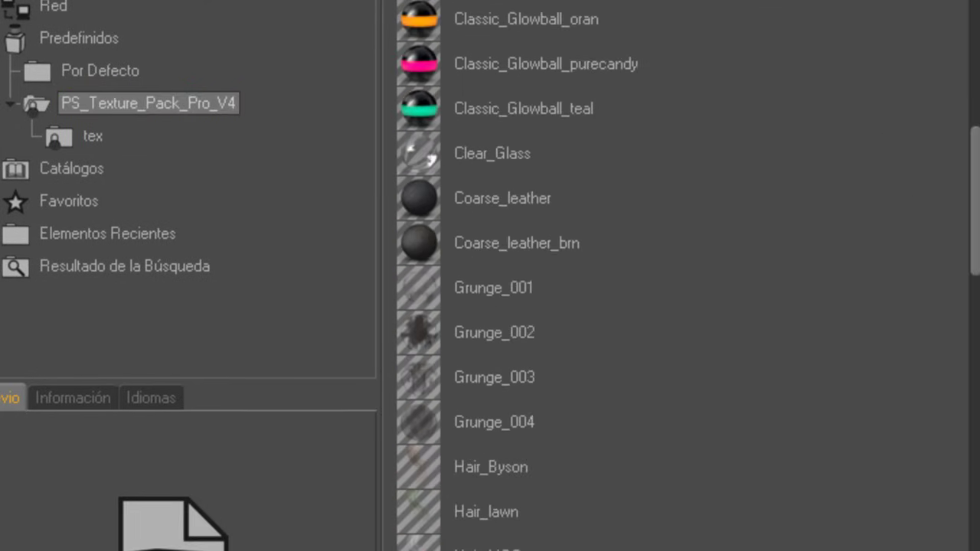
scroll(969, 166, "down", 2)
scroll(969, 173, "down", 2)
scroll(969, 175, "down", 5)
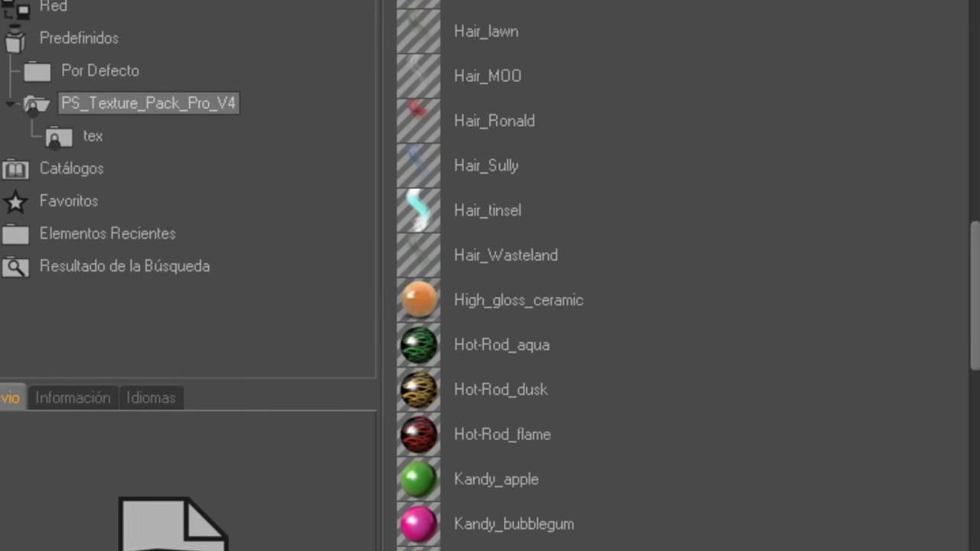
scroll(536, 276, "up", 2, "ctrl")
scroll(535, 276, "up", 1, "ctrl")
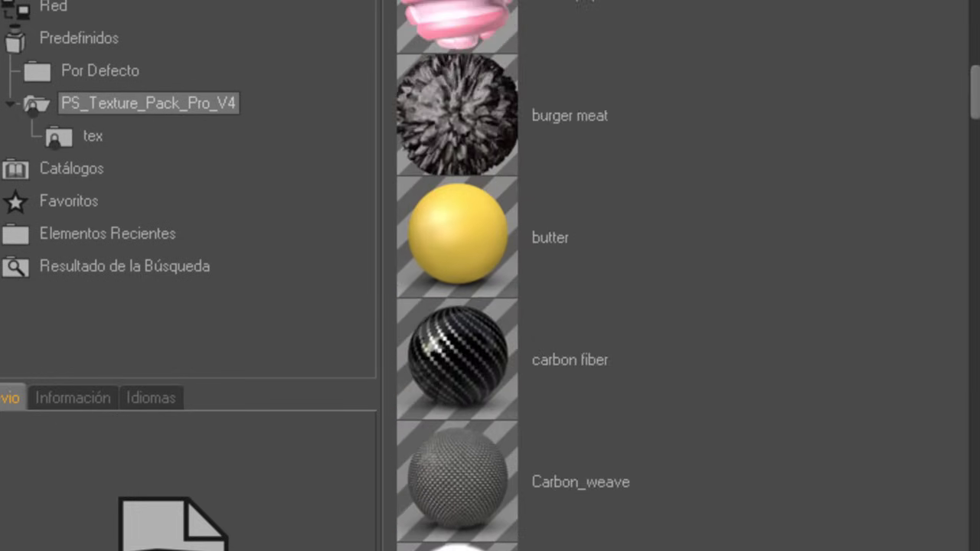
scroll(536, 275, "up", 1, "ctrl")
left_click(476, 493)
left_click_drag(974, 96, 974, 149)
left_click(518, 93)
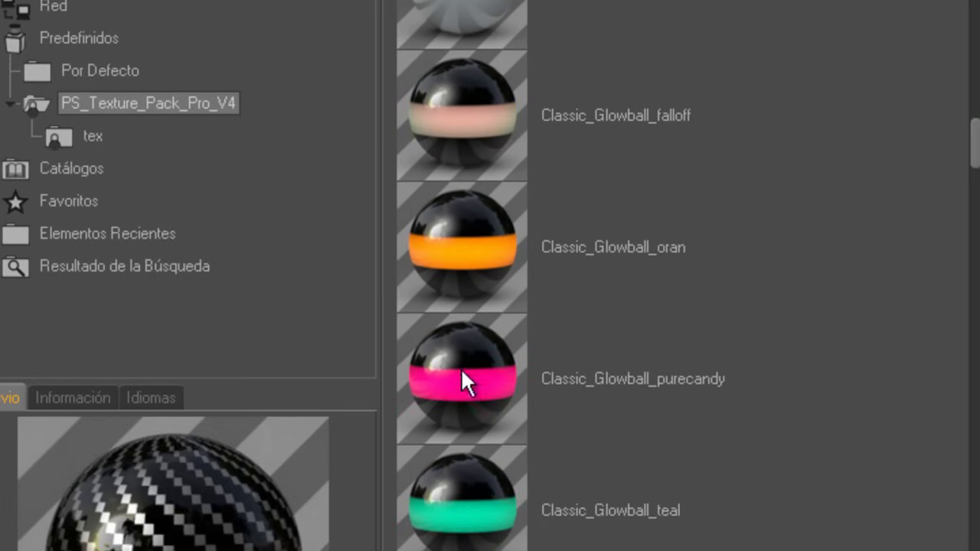
left_click(469, 494)
left_click(455, 262)
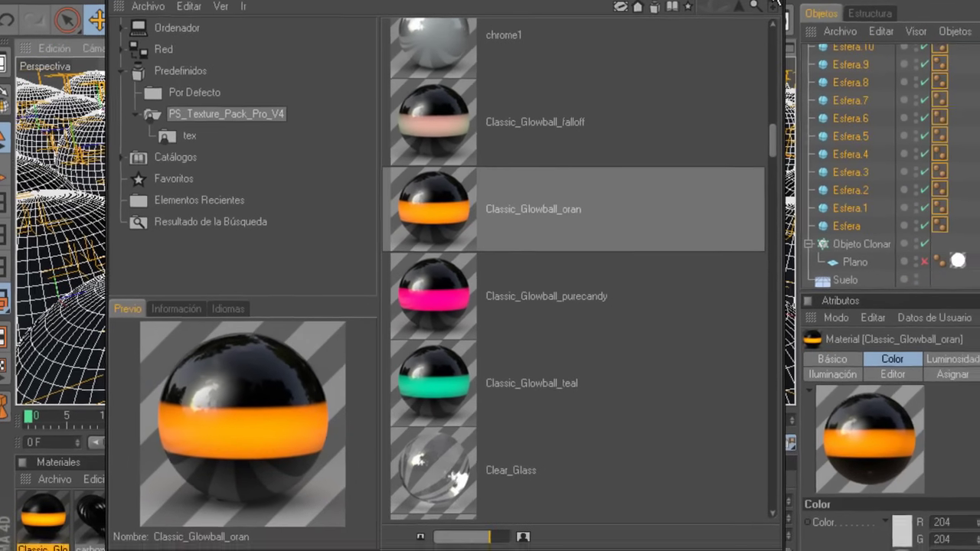
- Close the Content Browser and select the centre sphere, Esfera.61, in the Object Manager
left_click(809, 5)
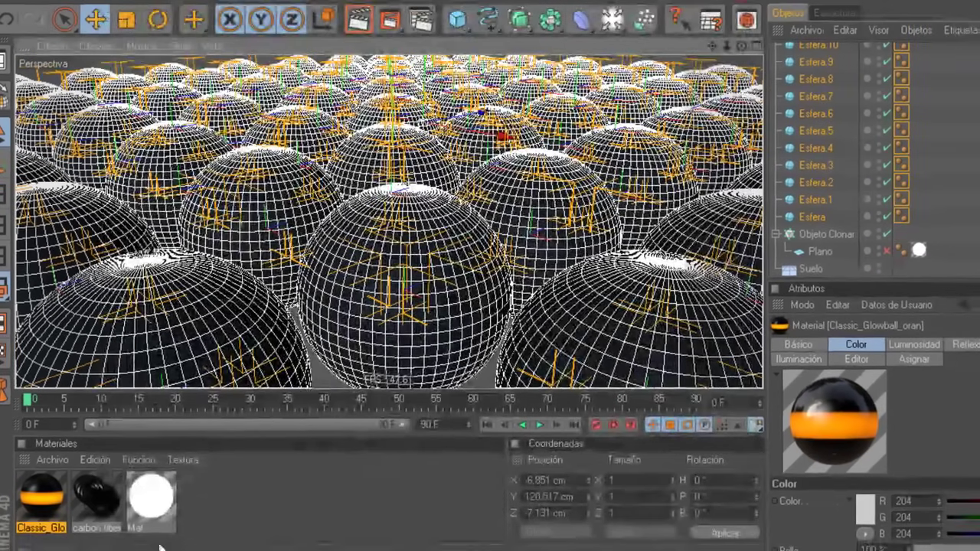
scroll(842, 154, "up", 15)
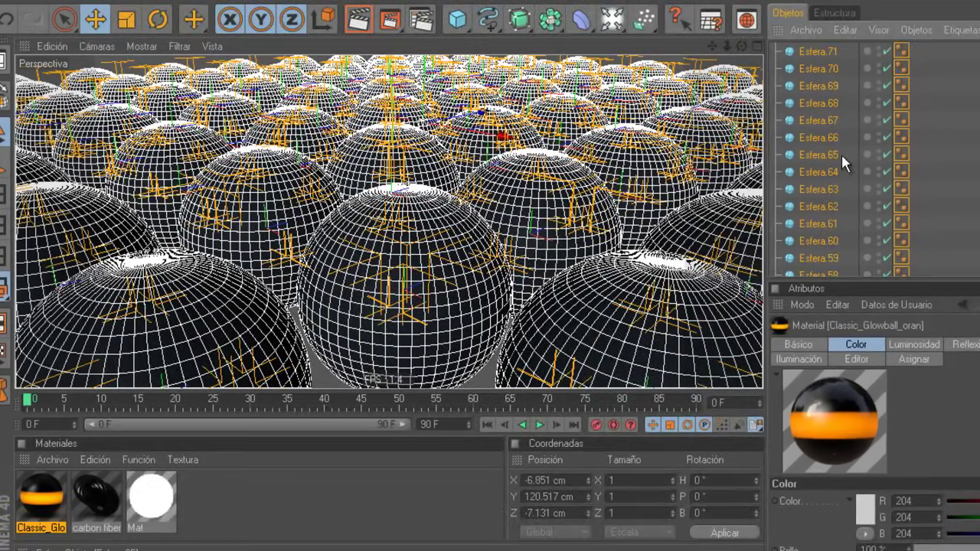
left_click(819, 52)
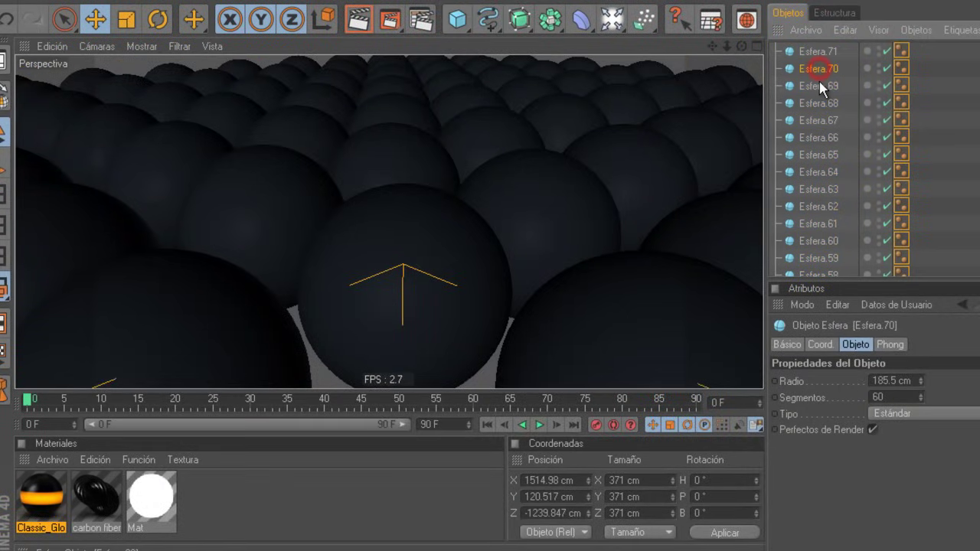
left_click(820, 86)
left_click(819, 103)
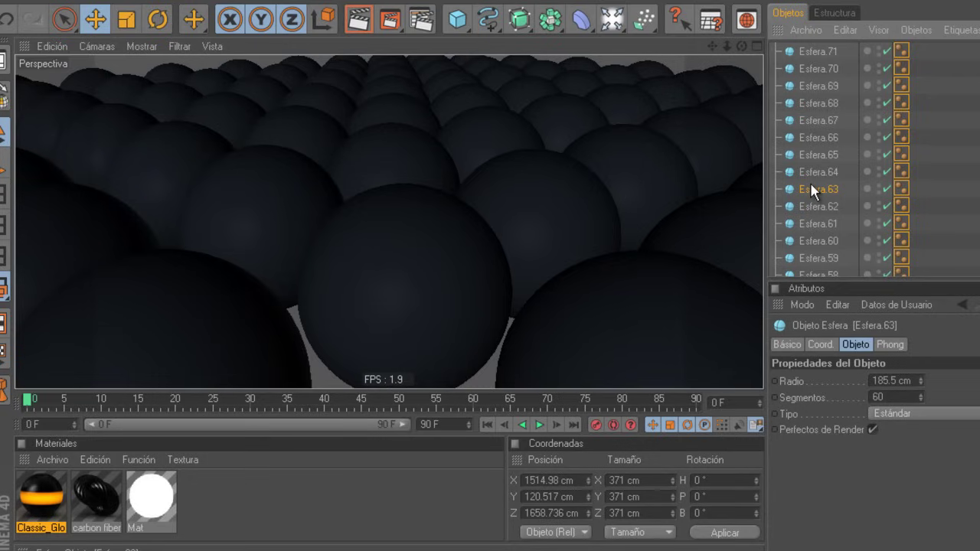
left_click(808, 205)
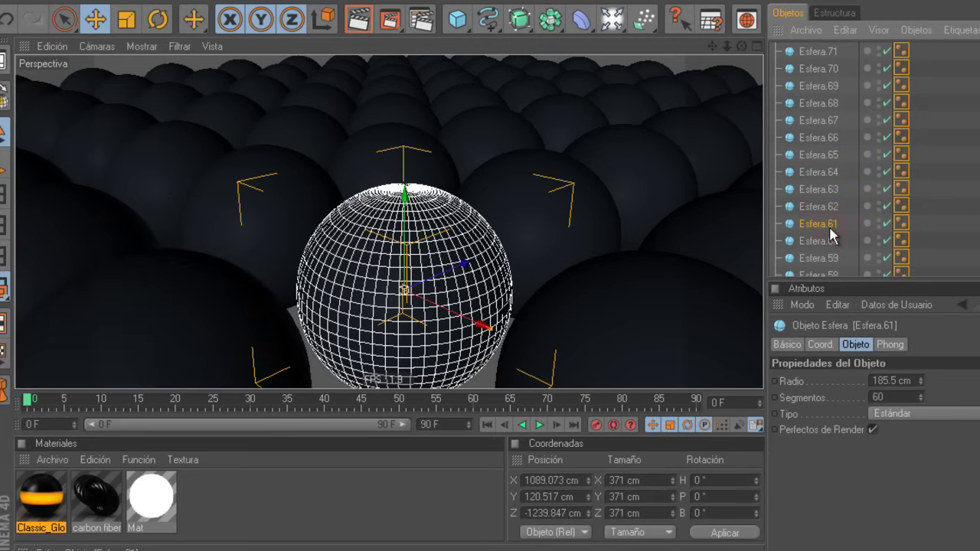
- Check the spheres in wireframe, return to solid shading, and drag Classic_Glowball_oran onto Esfera.61
key("n")
key("h")
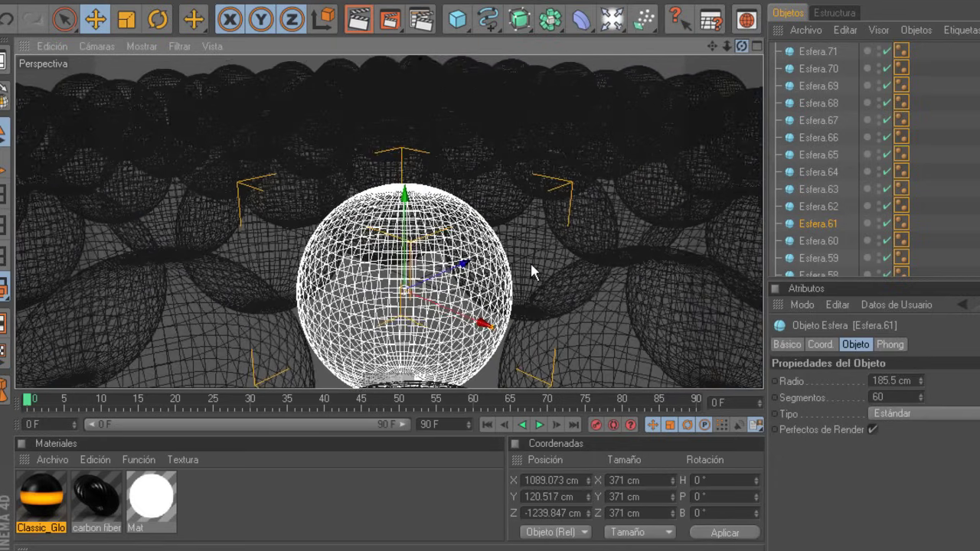
key("n")
key("a")
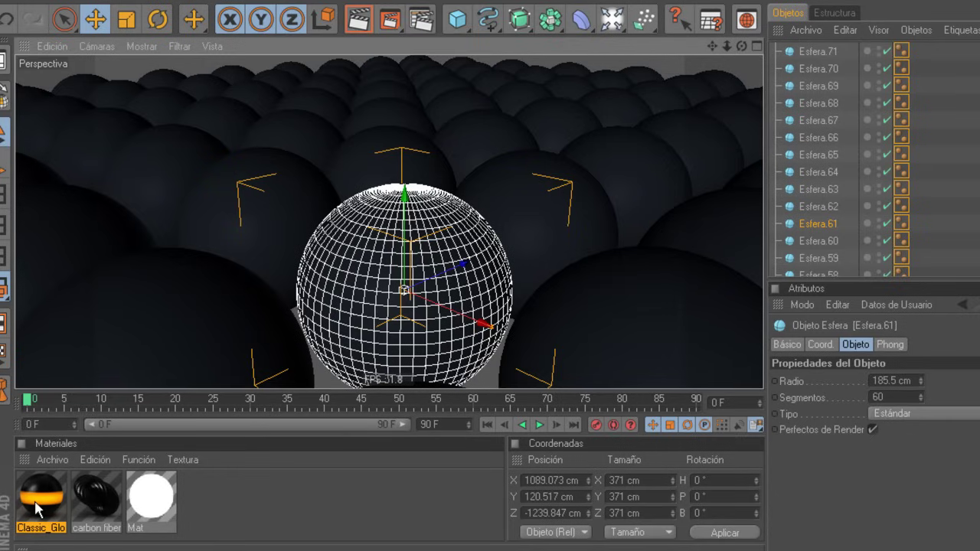
left_click_drag(36, 509, 34, 496)
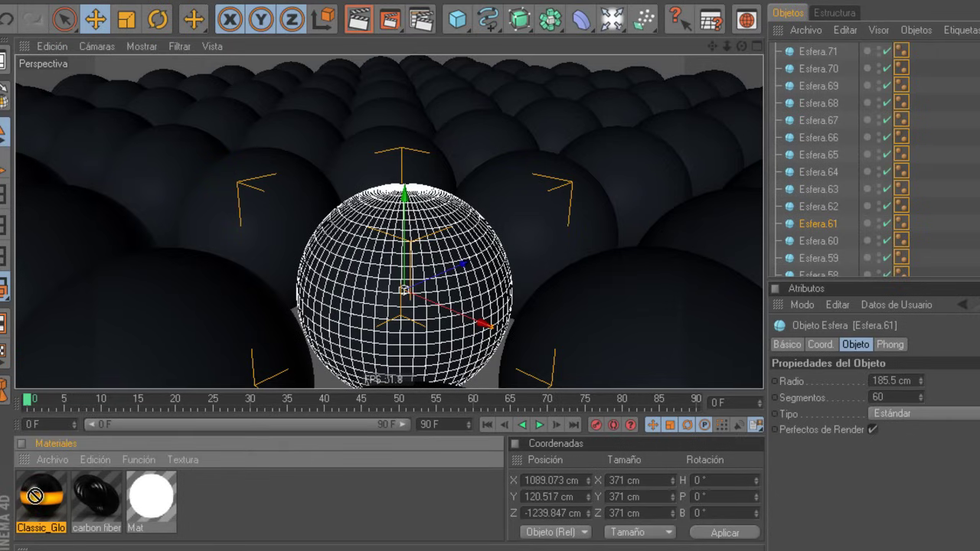
left_click_drag(35, 496, 803, 222)
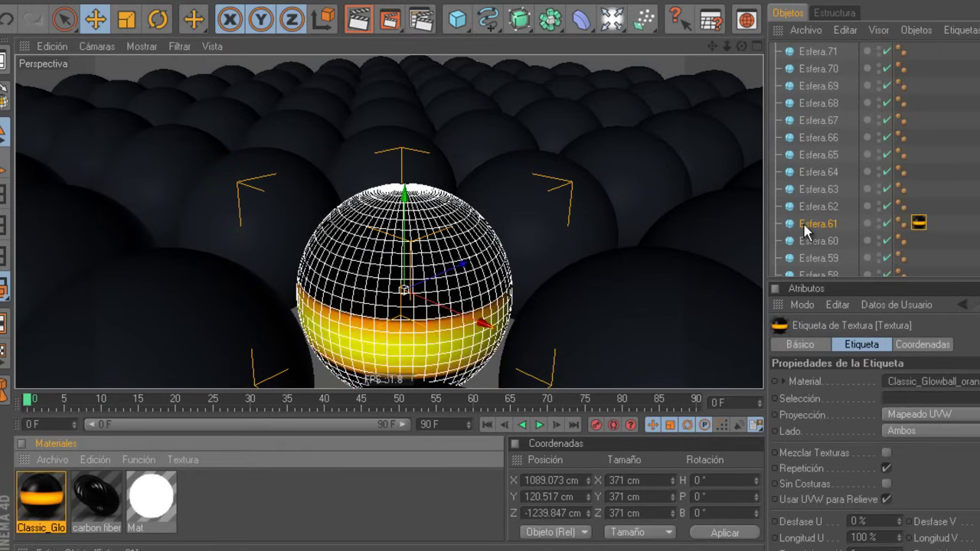
- Recolour the Luminosity gradient's orange knot to green (hue about 98°) and close the Material Editor
left_click(804, 222)
double_click(44, 497)
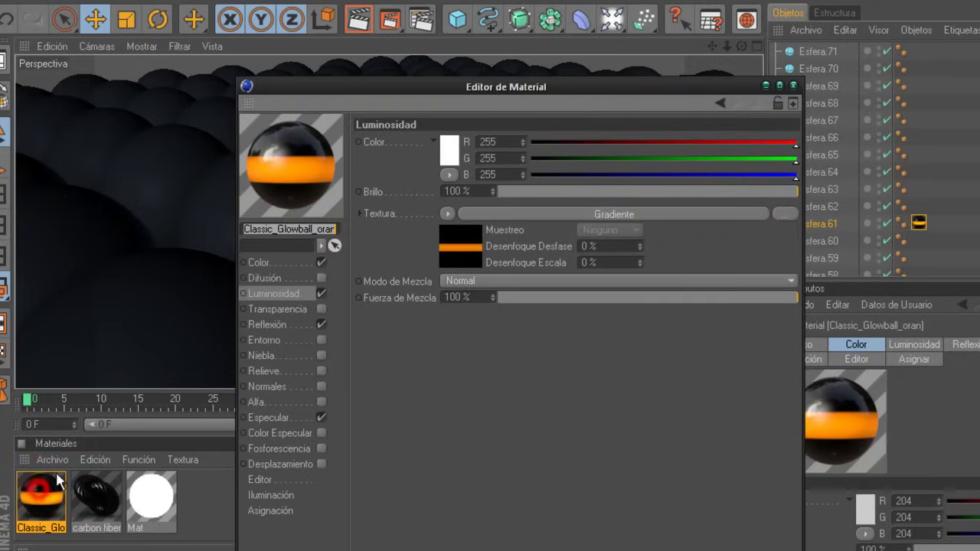
left_click(457, 246)
left_click(603, 274)
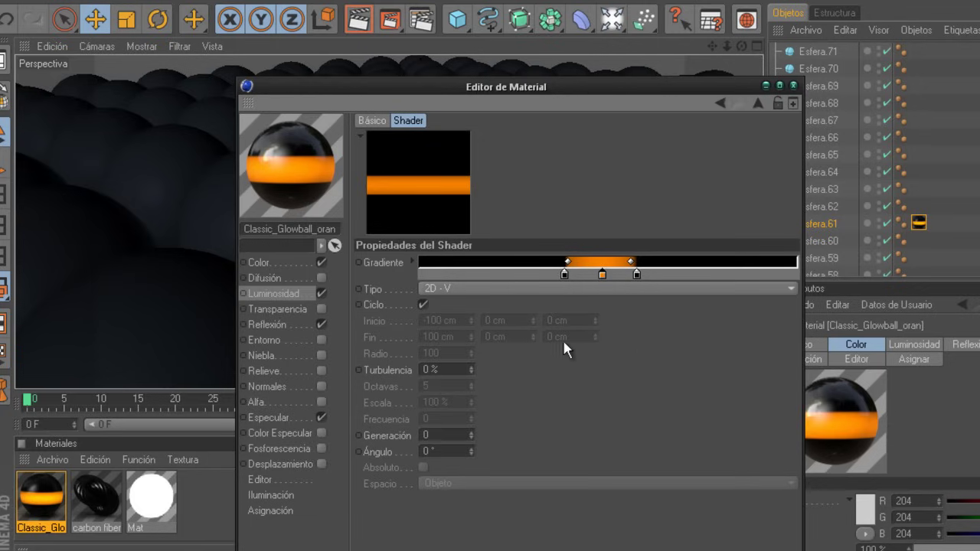
double_click(602, 275)
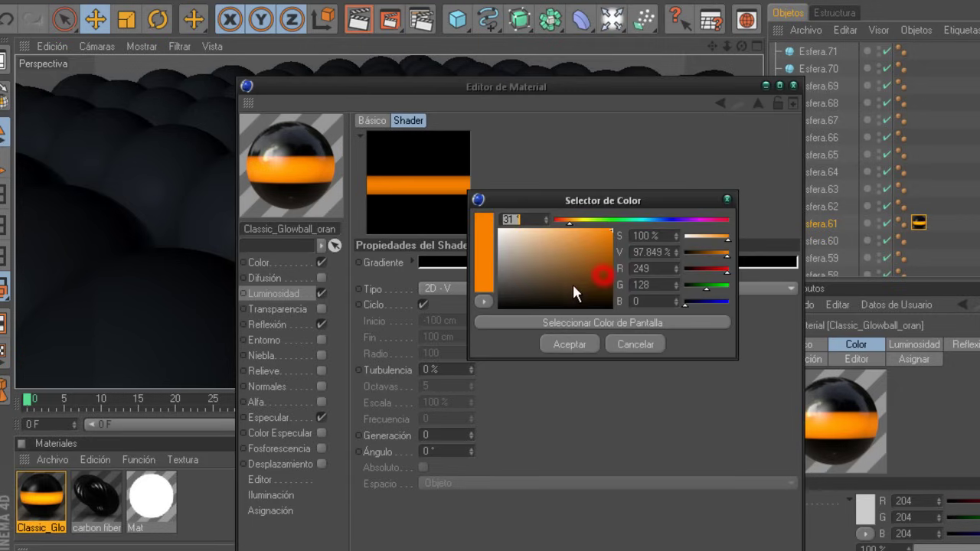
left_click_drag(569, 221, 598, 221)
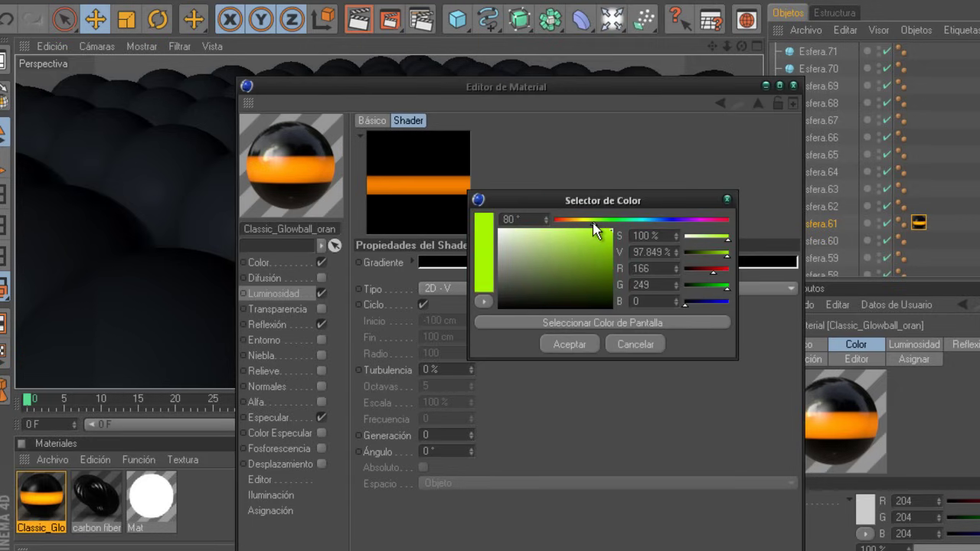
left_click(569, 343)
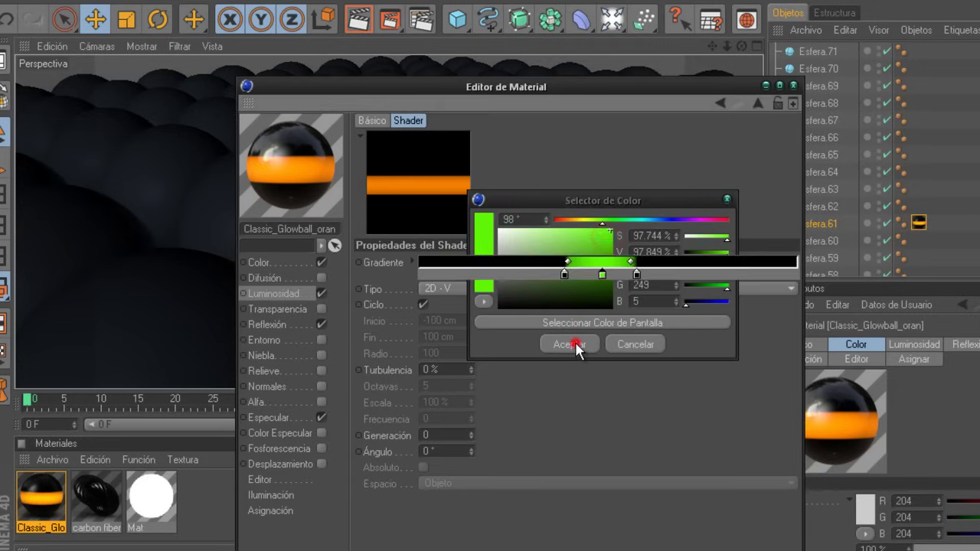
left_click(794, 86)
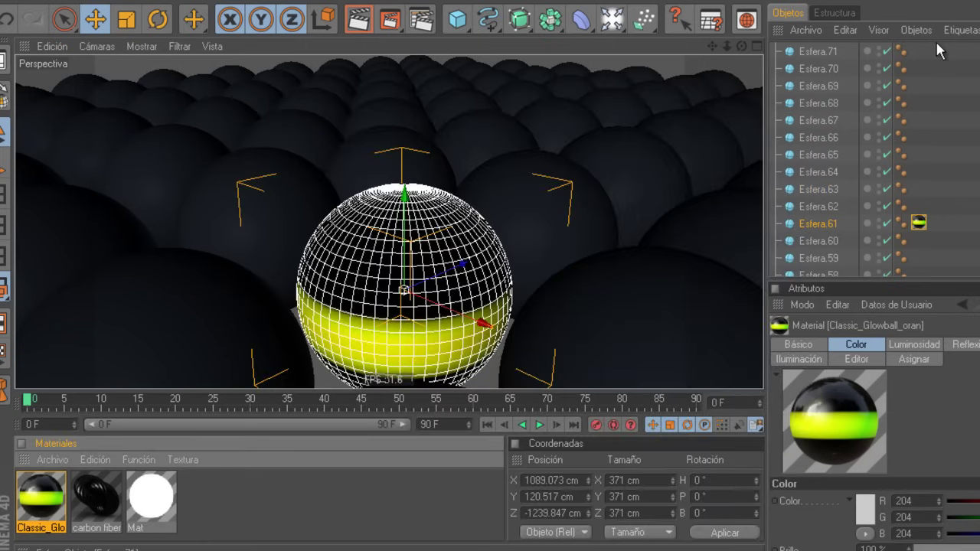
- Apply carbon fiber to spheres Esfera.71 through Esfera.62, then to the remaining spheres down to Esfera
left_click_drag(935, 56, 805, 212)
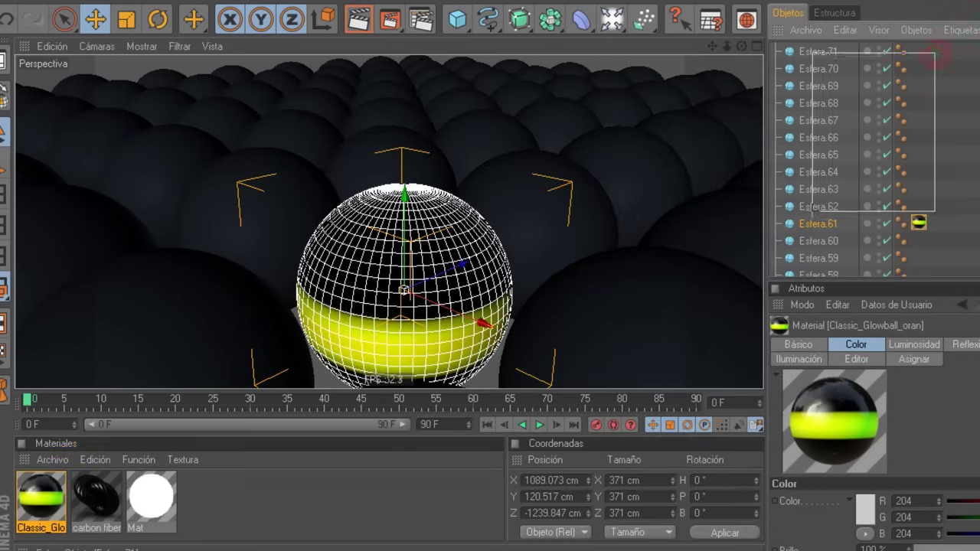
right_click(98, 490)
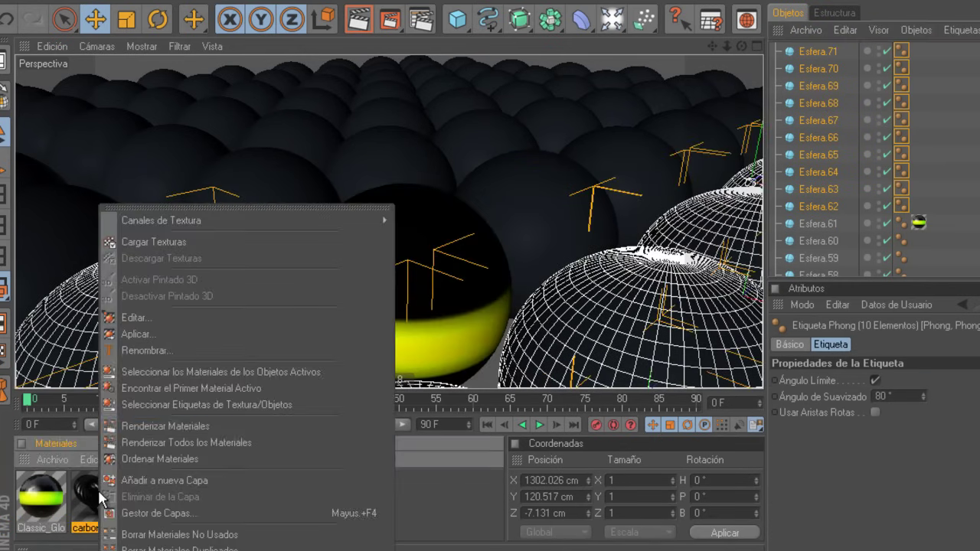
left_click(120, 334)
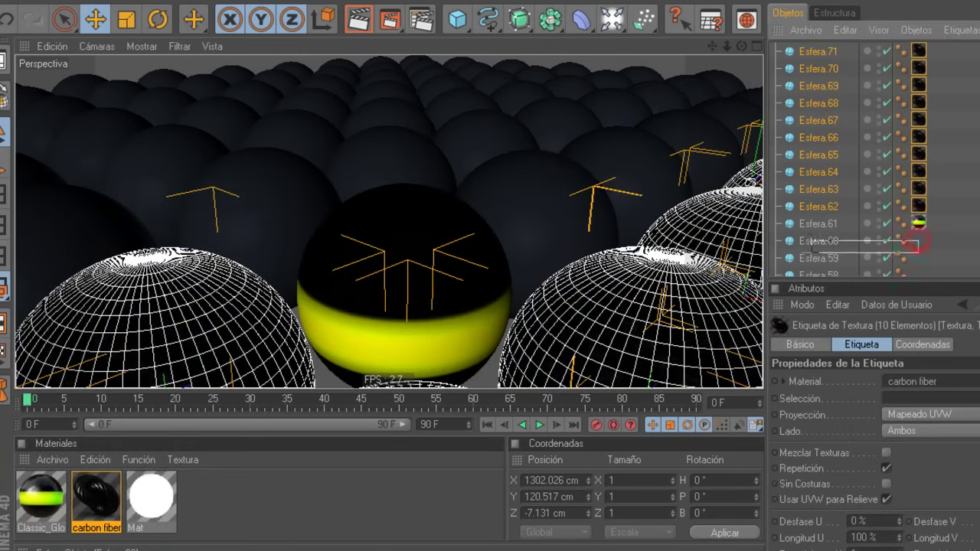
scroll(918, 239, "down", 5)
mouse_move(918, 46)
left_mouse_down()
mouse_move(832, 219)
mouse_move(807, 217)
left_mouse_up()
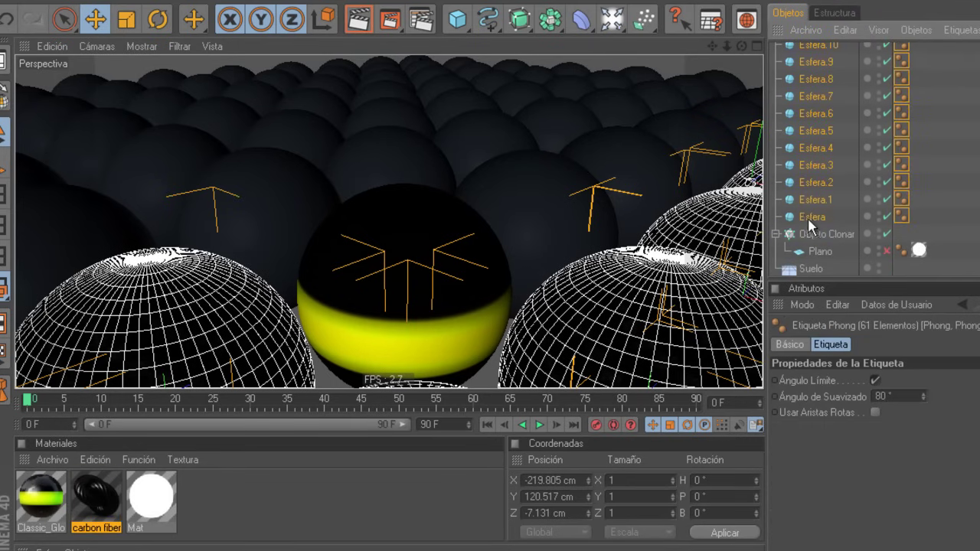
right_click(101, 498)
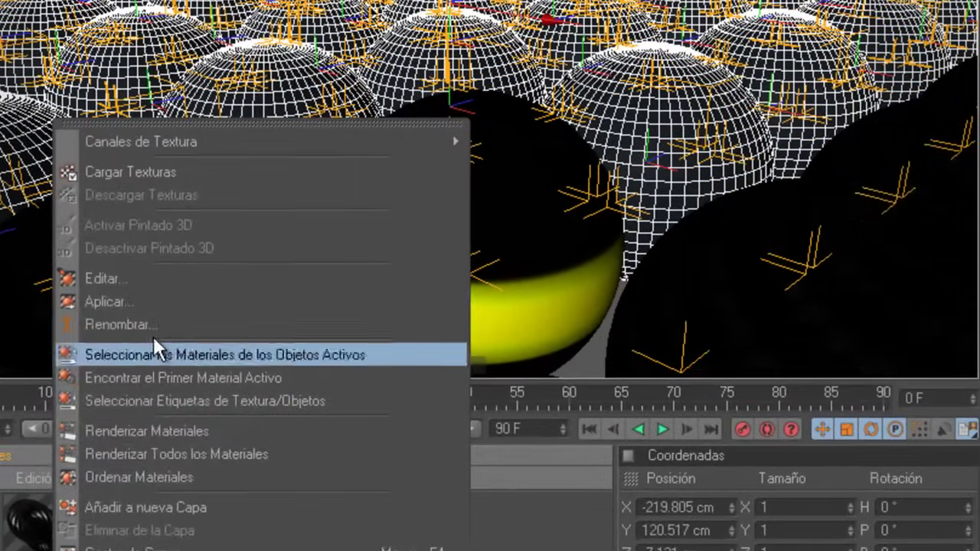
left_click(134, 303)
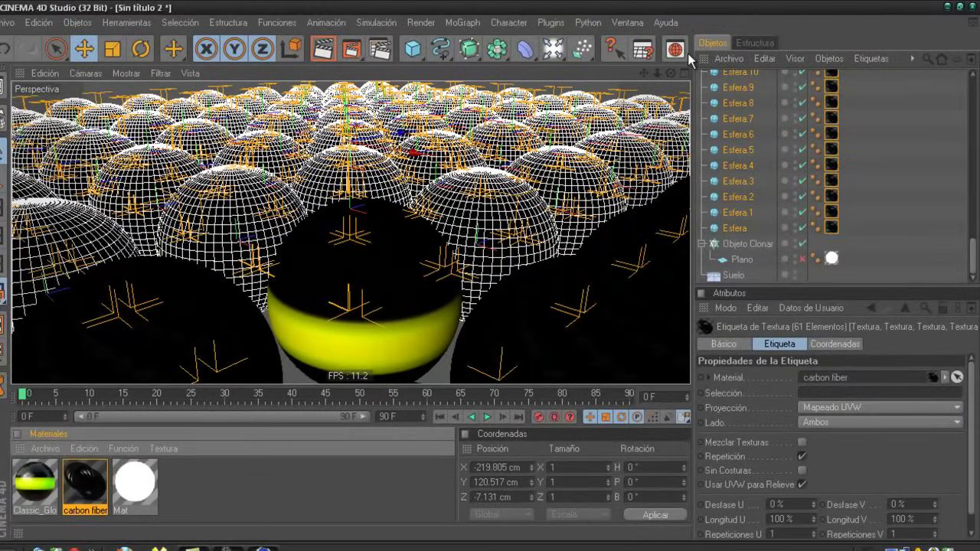
- Browse PS_Texture_Pack_Pro_V4 and double-click Clear_Glass to add it to the scene's materials
left_click(677, 51)
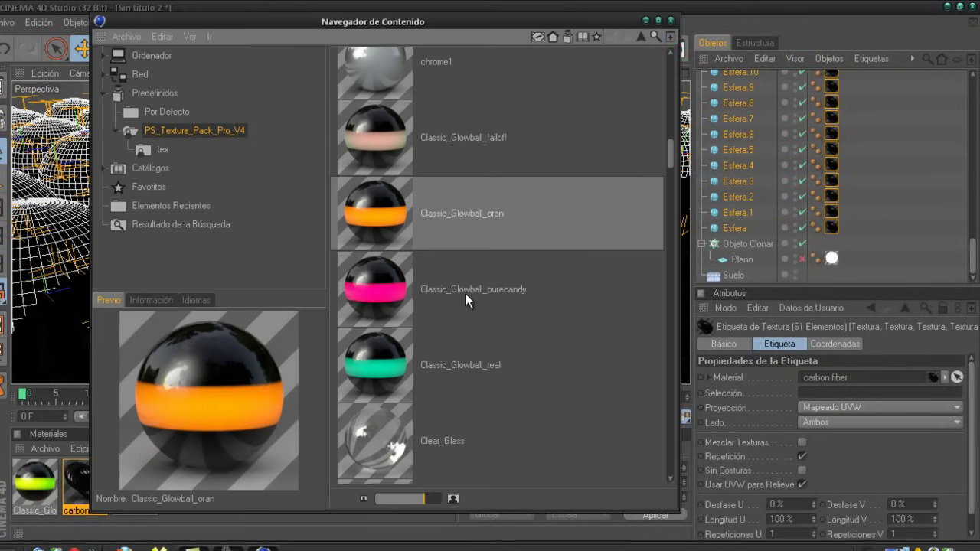
scroll(464, 293, "down", 5)
scroll(465, 293, "down", 4)
scroll(464, 294, "down", 5)
scroll(463, 295, "down", 3)
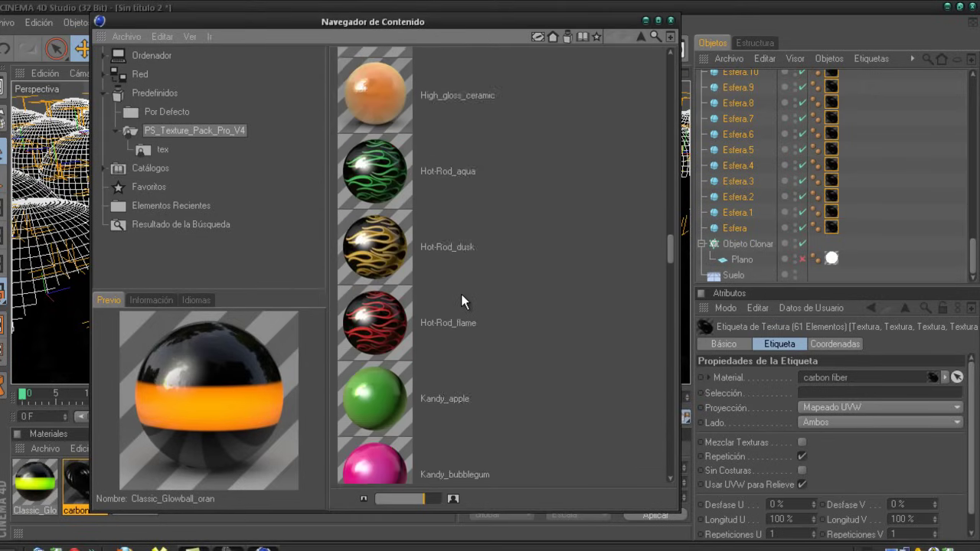
scroll(461, 295, "down", 5)
scroll(460, 296, "down", 6)
scroll(461, 295, "down", 4)
scroll(459, 295, "down", 5)
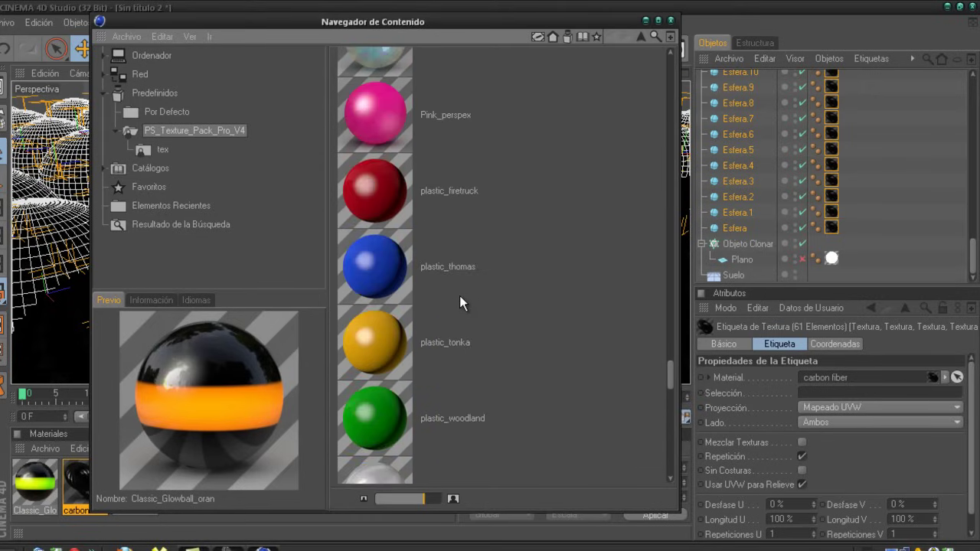
scroll(460, 296, "down", 5)
scroll(459, 296, "down", 3)
scroll(459, 303, "down", 4)
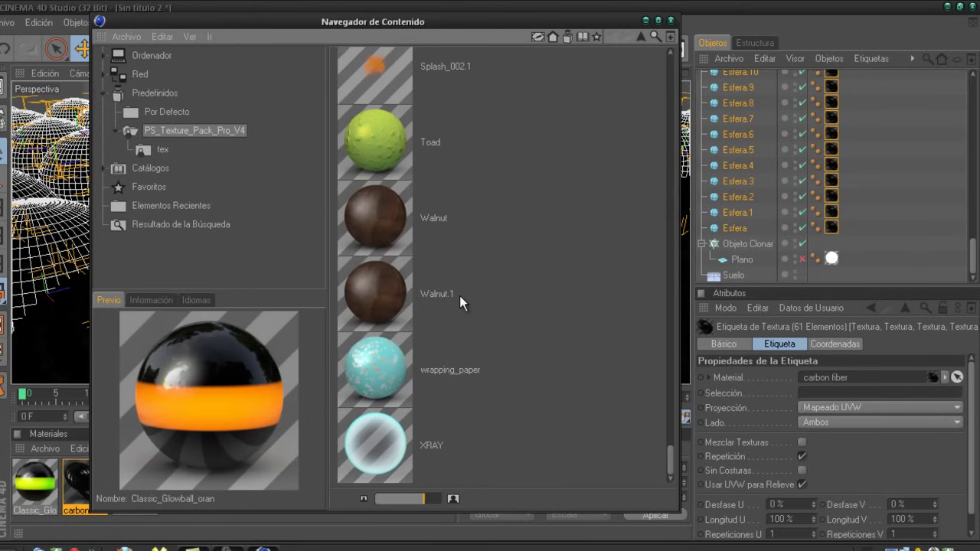
scroll(459, 303, "up", 5)
scroll(460, 302, "up", 4)
scroll(459, 301, "up", 5)
scroll(459, 302, "up", 5)
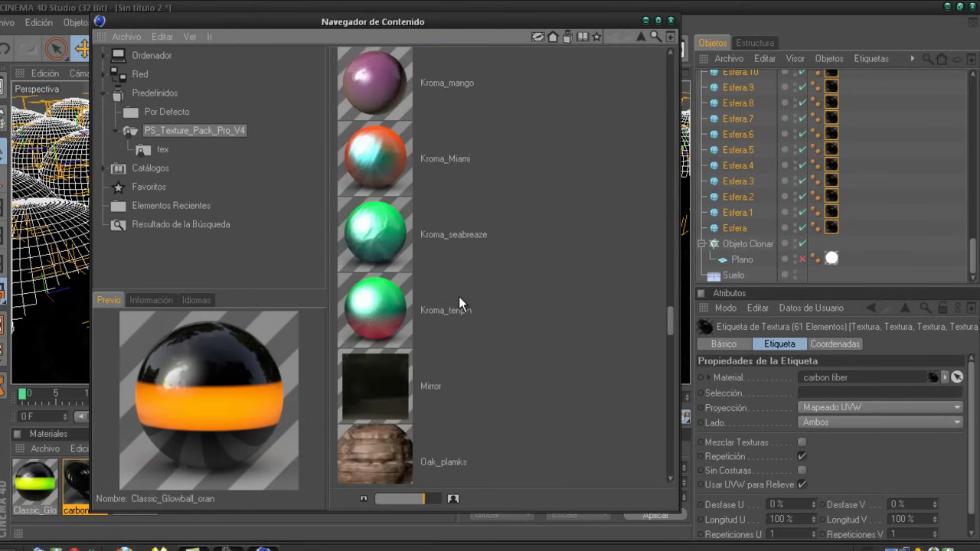
scroll(459, 301, "up", 5)
scroll(459, 302, "up", 4)
scroll(459, 297, "up", 5)
scroll(458, 296, "up", 5)
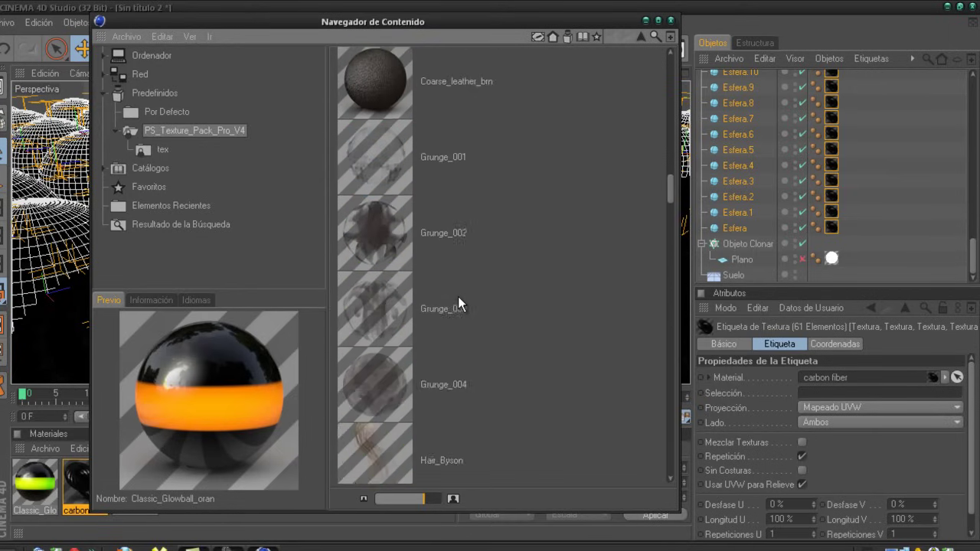
scroll(458, 296, "up", 5)
scroll(457, 296, "up", 4)
scroll(458, 297, "up", 5)
scroll(457, 295, "up", 5)
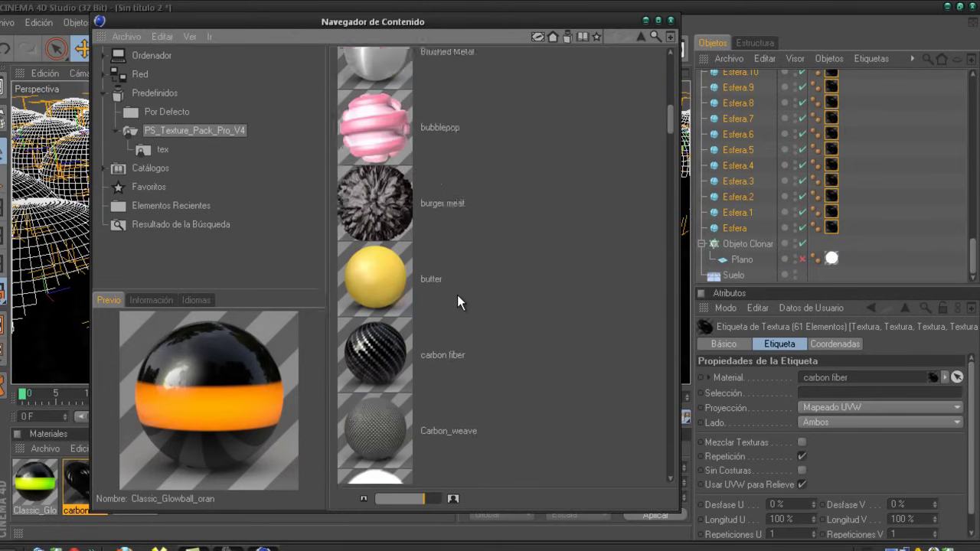
scroll(457, 295, "up", 5)
scroll(456, 289, "up", 4)
left_click_drag(669, 72, 669, 172)
double_click(374, 149)
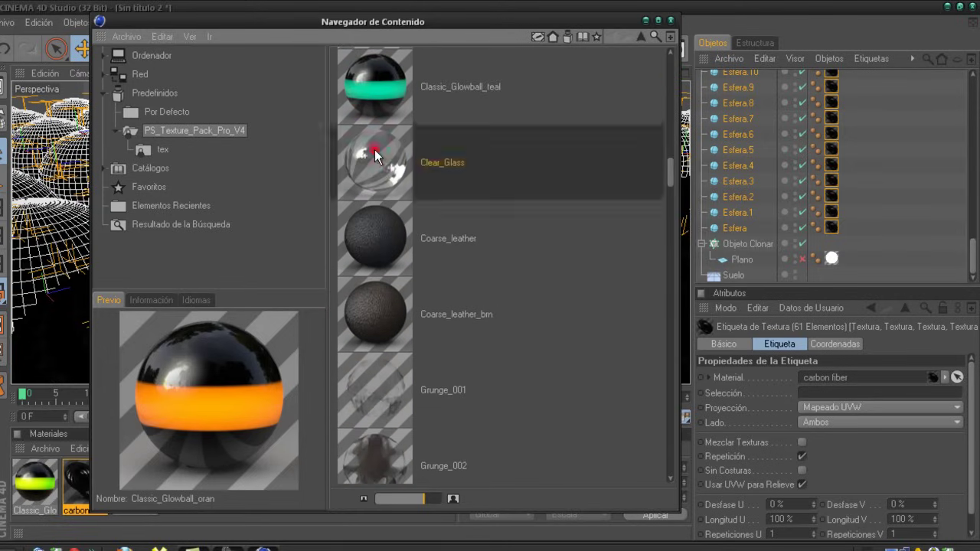
left_click(733, 177)
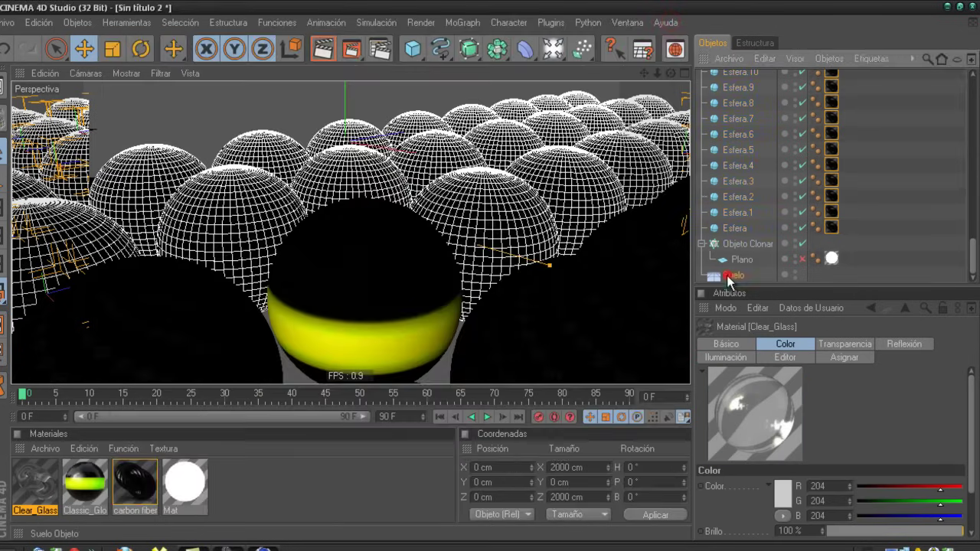
- Drag Clear_Glass onto the floor object Suelo and render a viewport preview
left_click(733, 275)
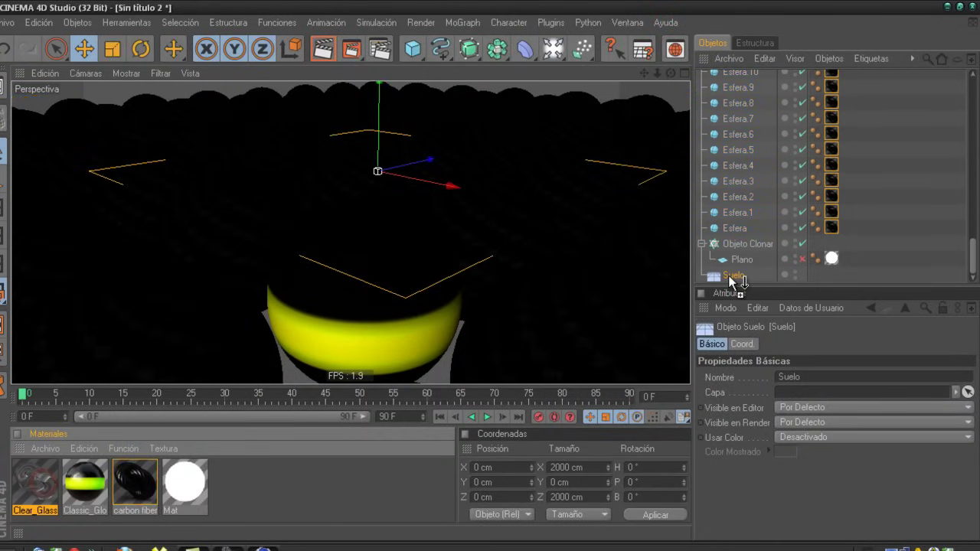
left_click_drag(306, 385, 737, 278)
left_click(737, 277)
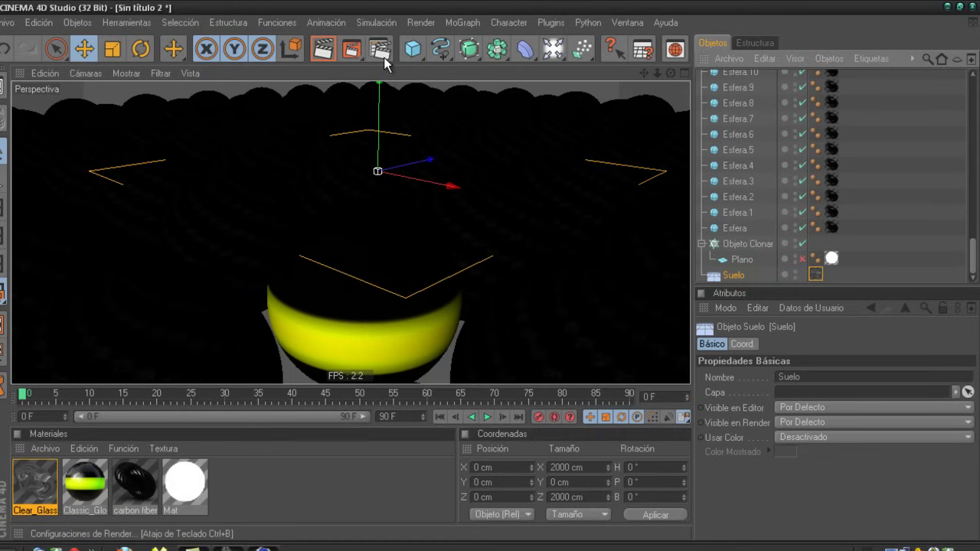
left_click(323, 52)
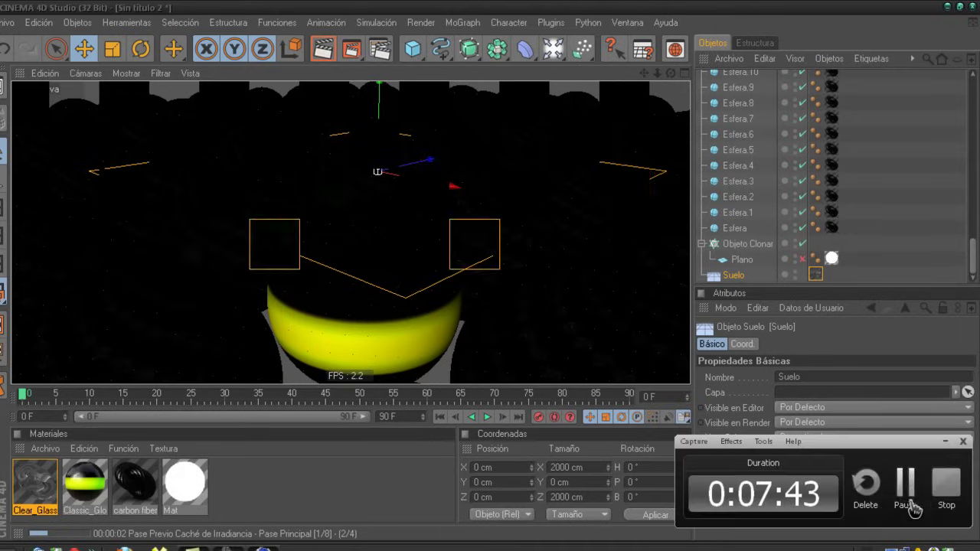
left_click(905, 484)
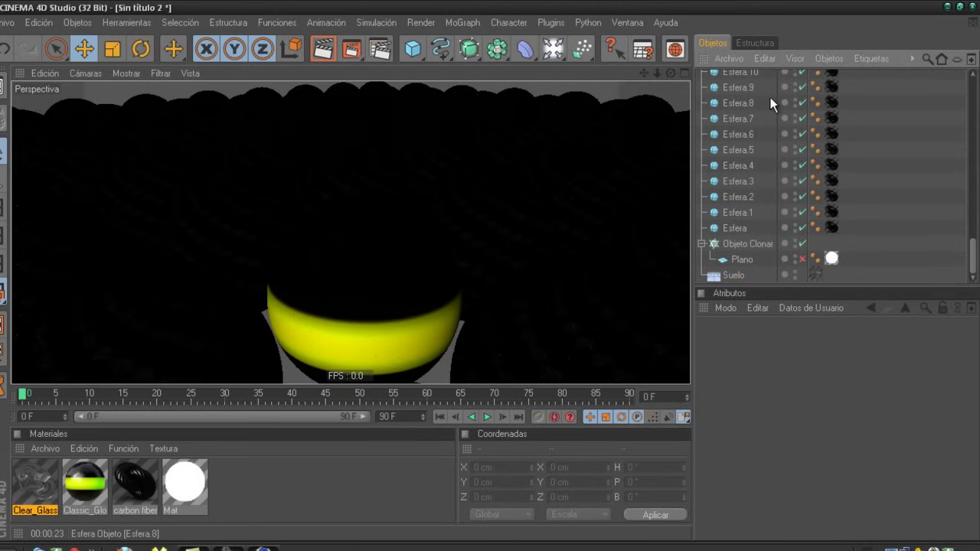
- Select Objeto Clonar and raise the sphere grid higher on Y
left_click(739, 245)
left_click(701, 243)
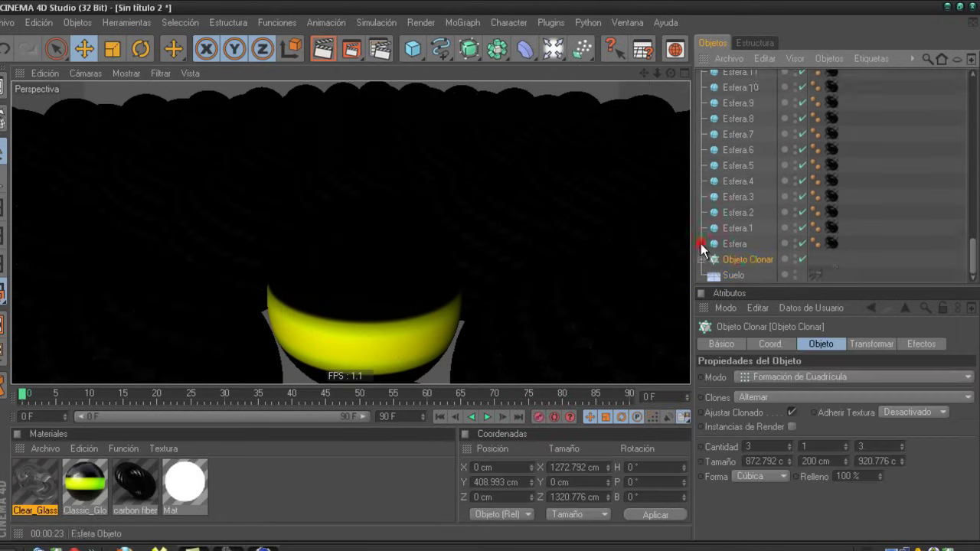
scroll(478, 188, "down", 5)
scroll(478, 188, "down", 5)
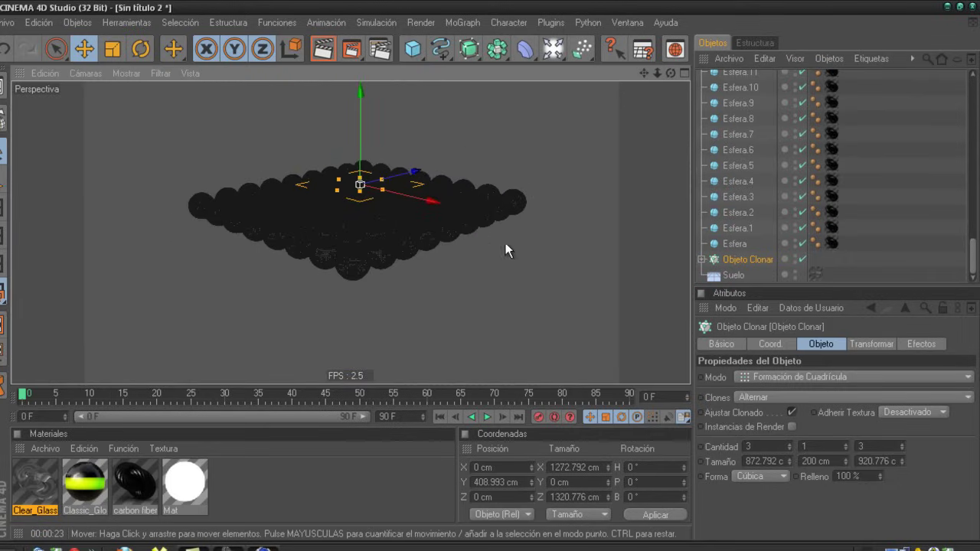
mouse_move(461, 270)
left_mouse_down("alt")
mouse_move(442, 271)
mouse_move(470, 271)
left_mouse_up("alt")
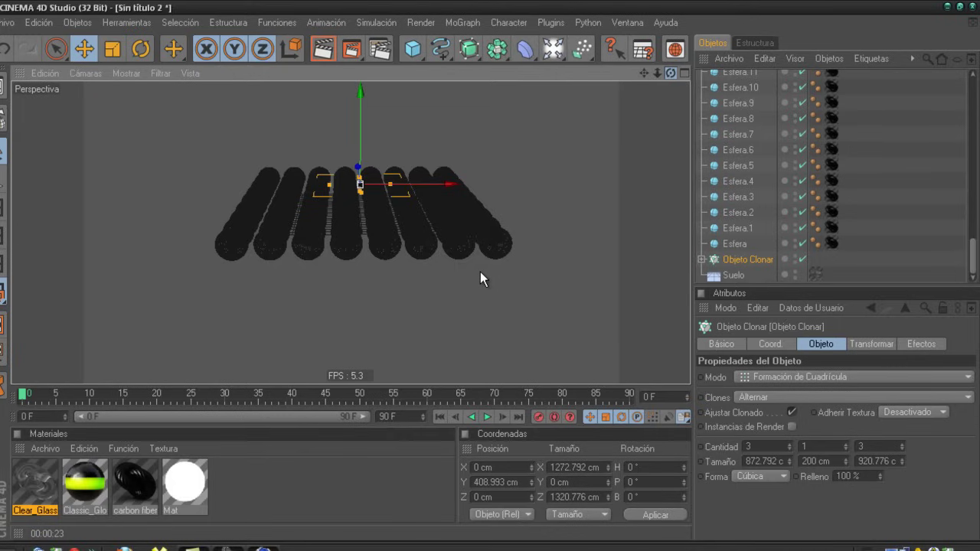
left_click(747, 259)
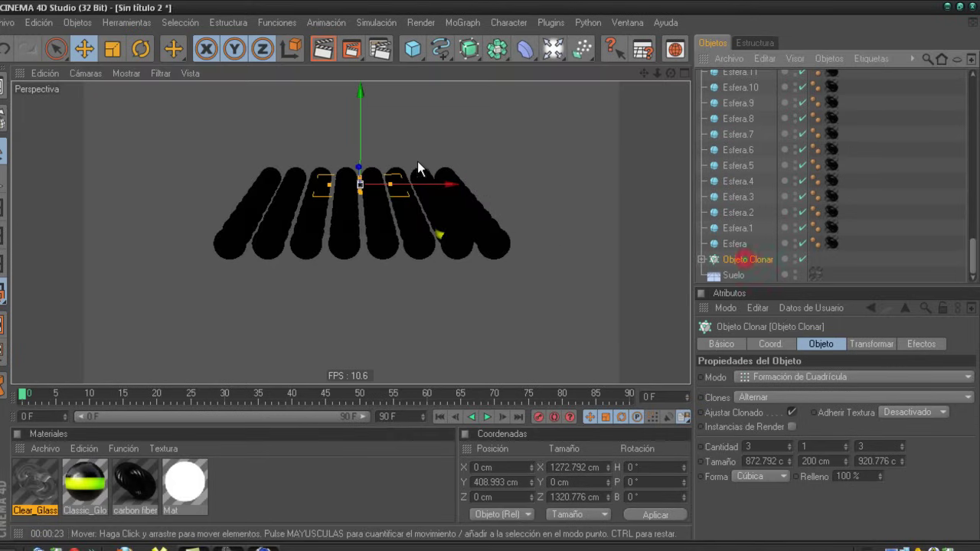
left_click_drag(363, 124, 490, 269)
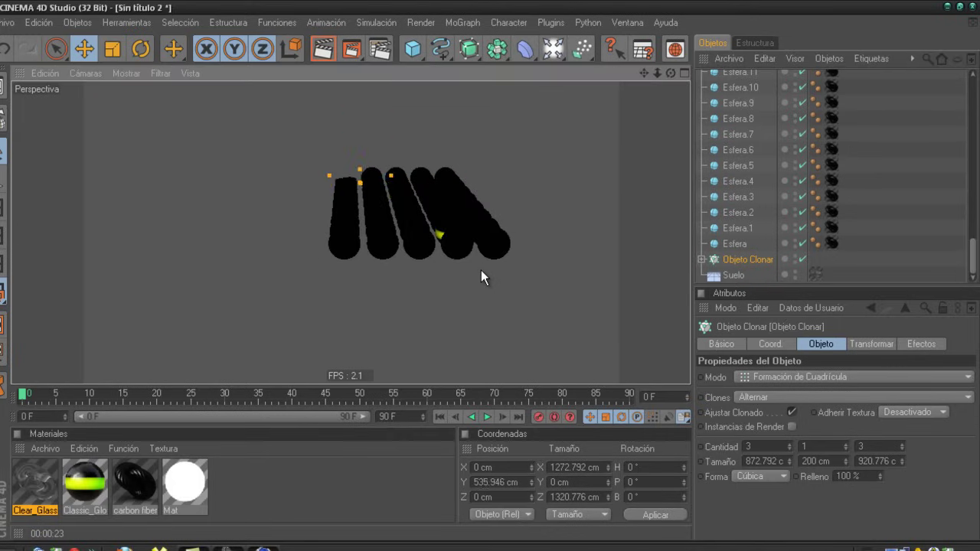
- Make Plano visible, scale the cloner to about 3660 × 3799 cm, and raise it to Y 2289.495 cm
left_click(115, 51)
left_click(701, 259)
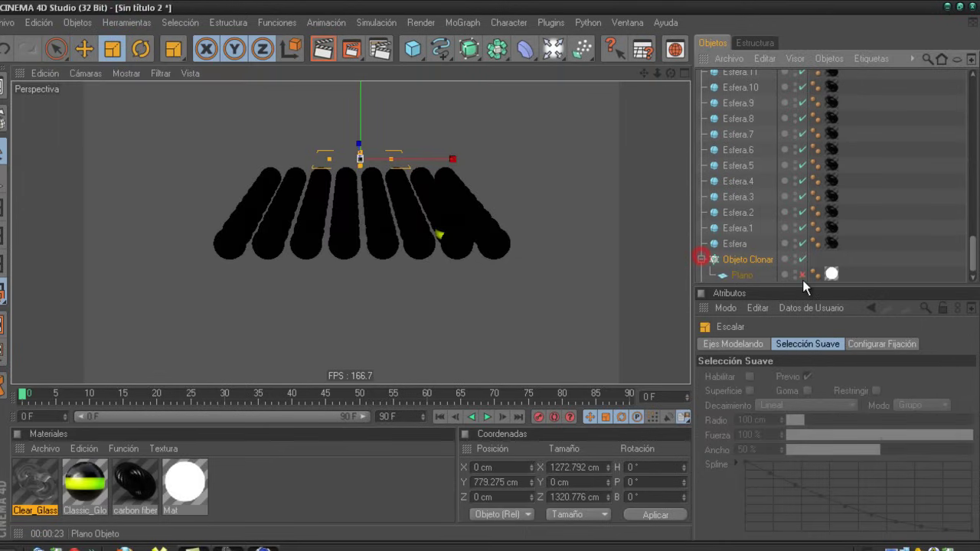
left_click(801, 274)
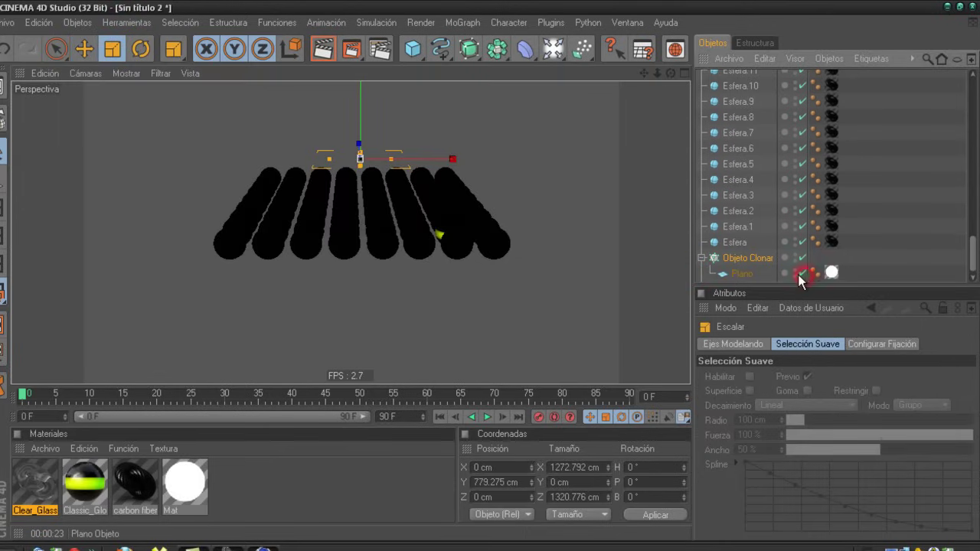
left_click(703, 259)
left_click(722, 259)
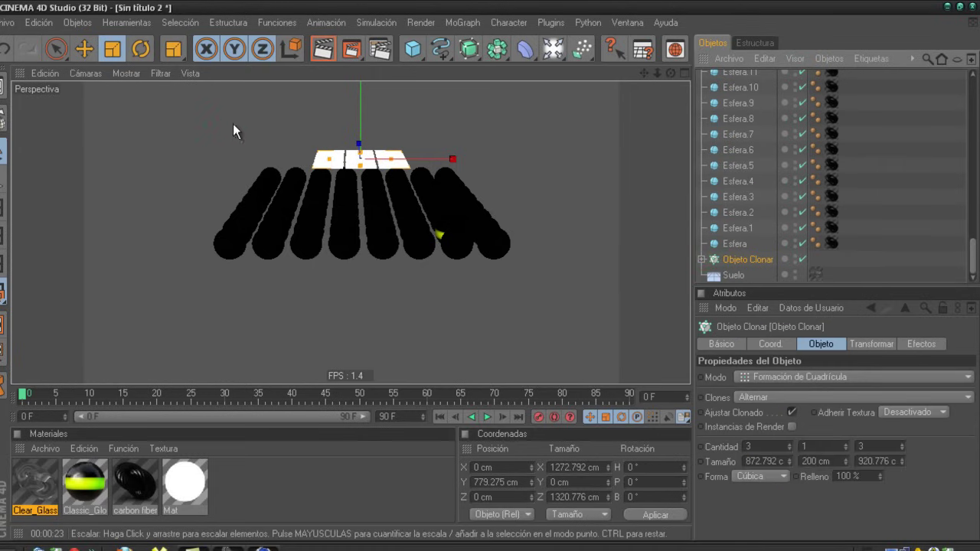
left_click_drag(232, 131, 503, 274)
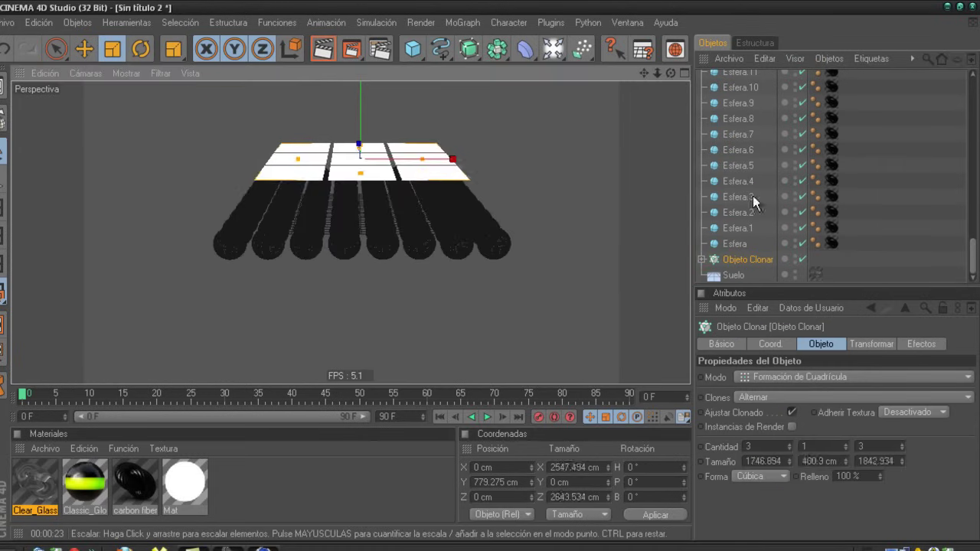
left_click_drag(440, 270, 557, 258)
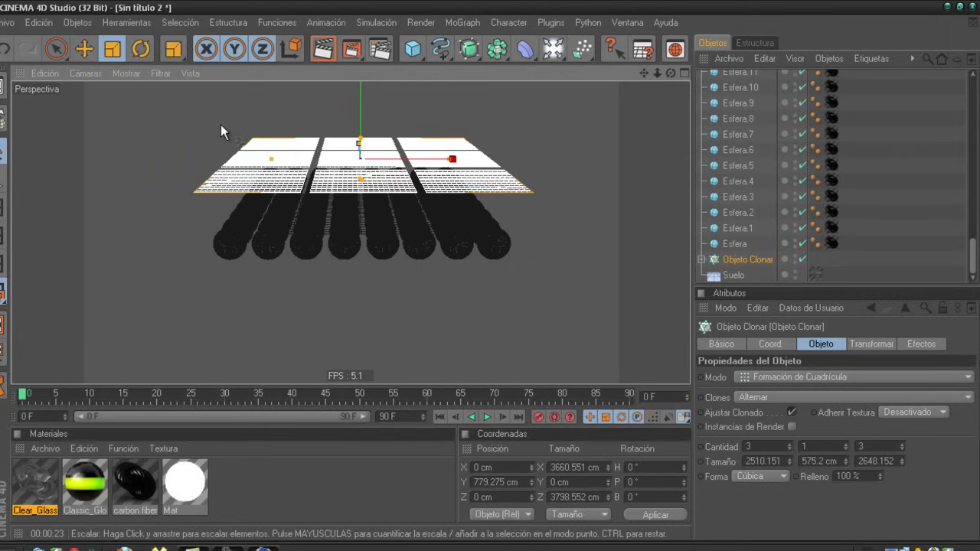
left_click(84, 49)
mouse_move(368, 78)
left_mouse_down()
mouse_move(480, 271)
mouse_move(511, 218)
left_mouse_up()
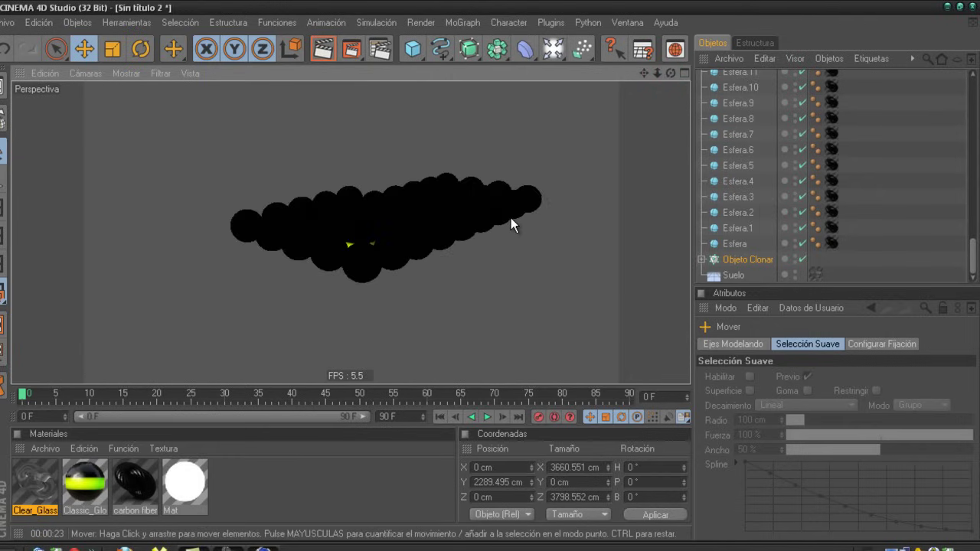
- Zoom, pan and orbit the Perspective view in close so the banded glowing sphere sits centre-frame
scroll(510, 218, "up", 5)
scroll(510, 215, "up", 1)
scroll(510, 216, "up", 2)
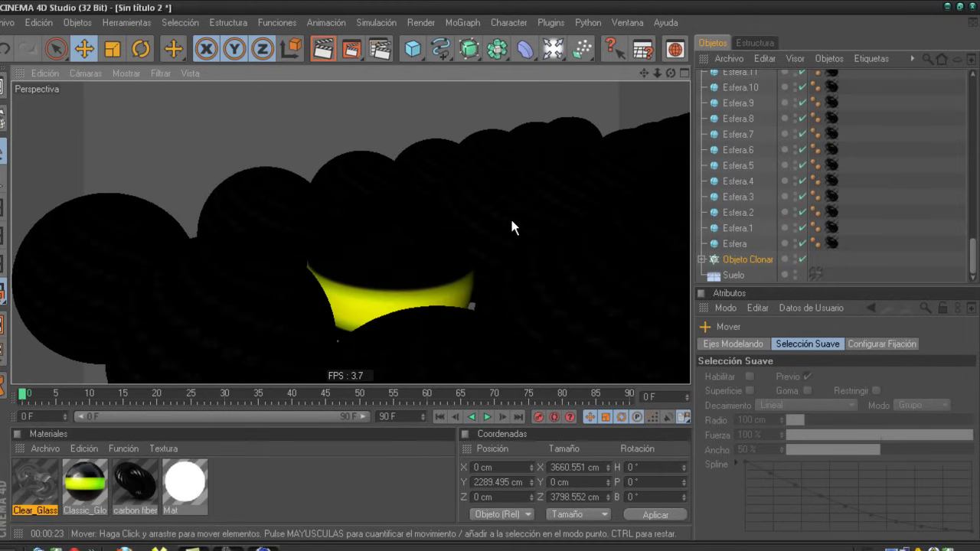
left_click_drag(644, 73, 481, 271)
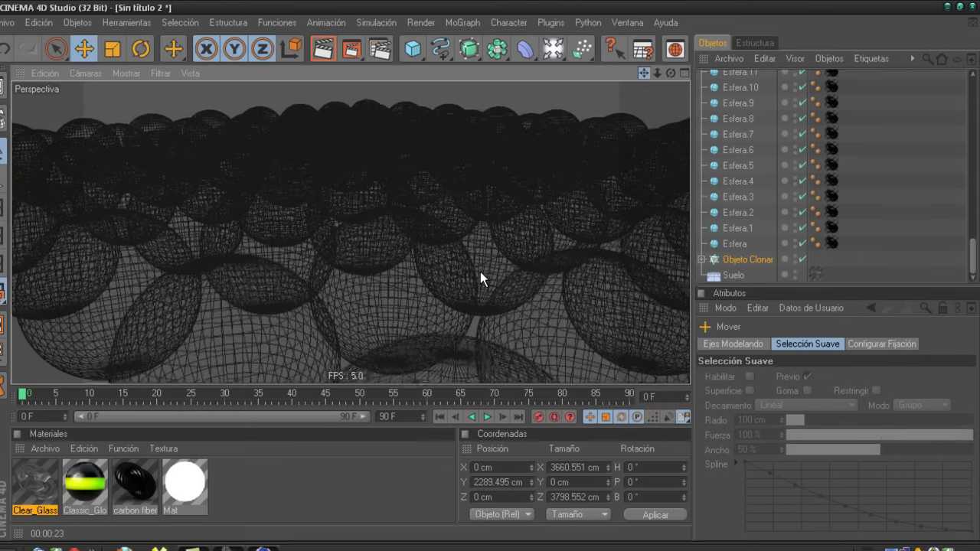
left_click_drag(647, 71, 509, 231)
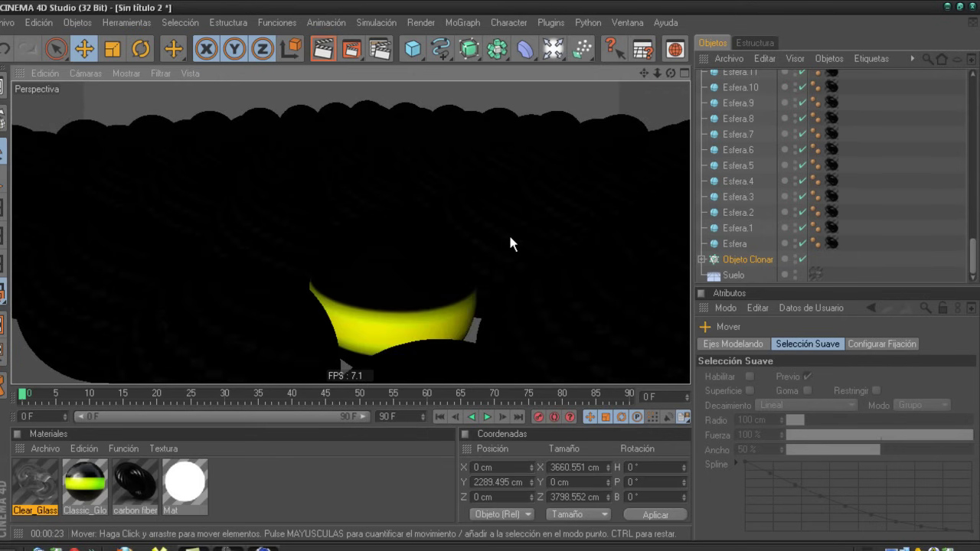
left_click_drag(644, 72, 484, 270)
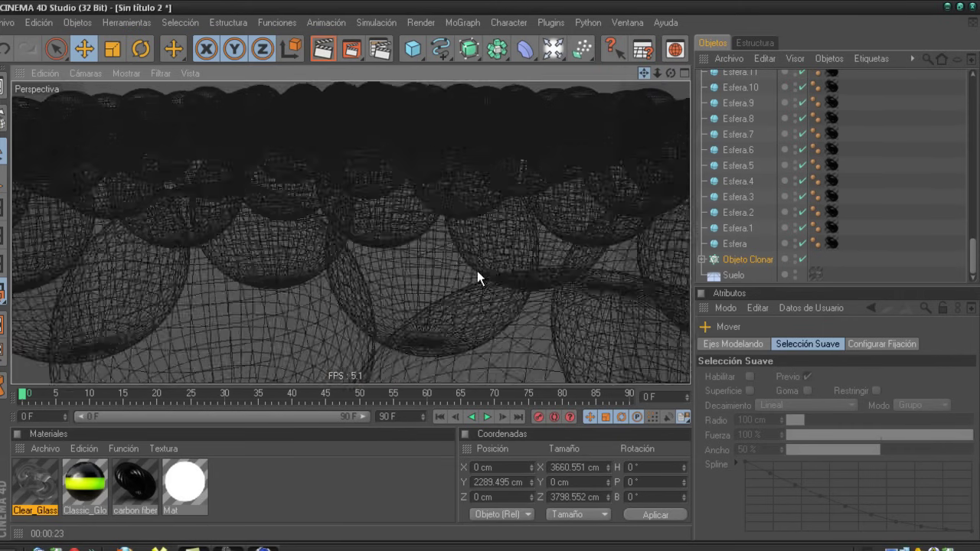
left_click_drag(670, 72, 480, 271)
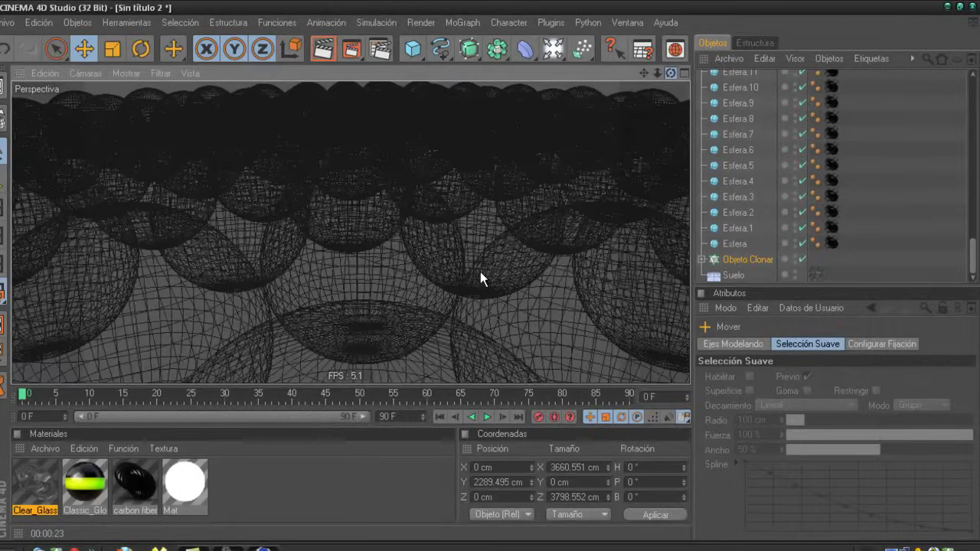
- Return the viewport to shaded display and select Esfera.71 and the next spheres
key("n")
key("a")
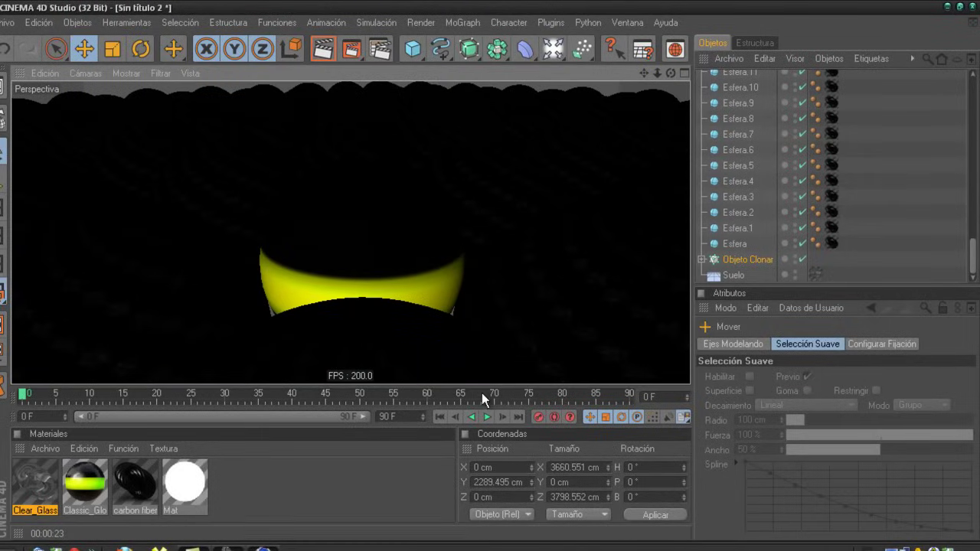
scroll(862, 183, "up", 4)
scroll(861, 183, "up", 15)
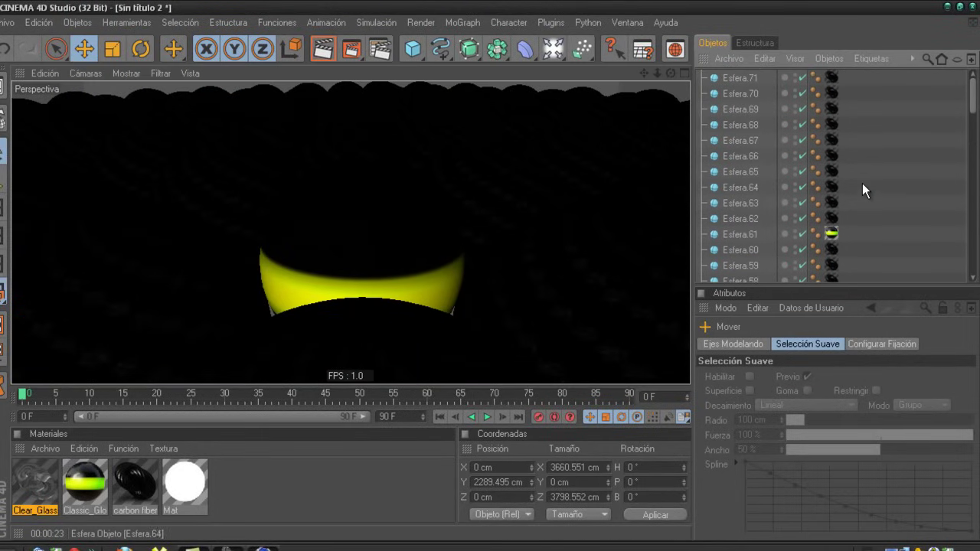
left_click(744, 79)
left_click(741, 138)
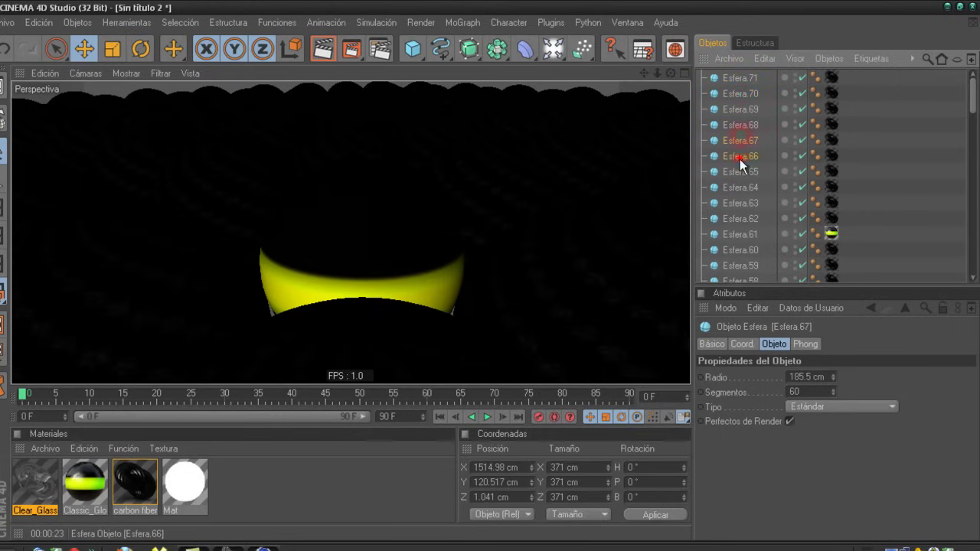
left_click(740, 159)
- Continue through the sphere list to the glowing banded Esfera.61 and Esfera.60
scroll(738, 188, "down", 4)
left_click(738, 188)
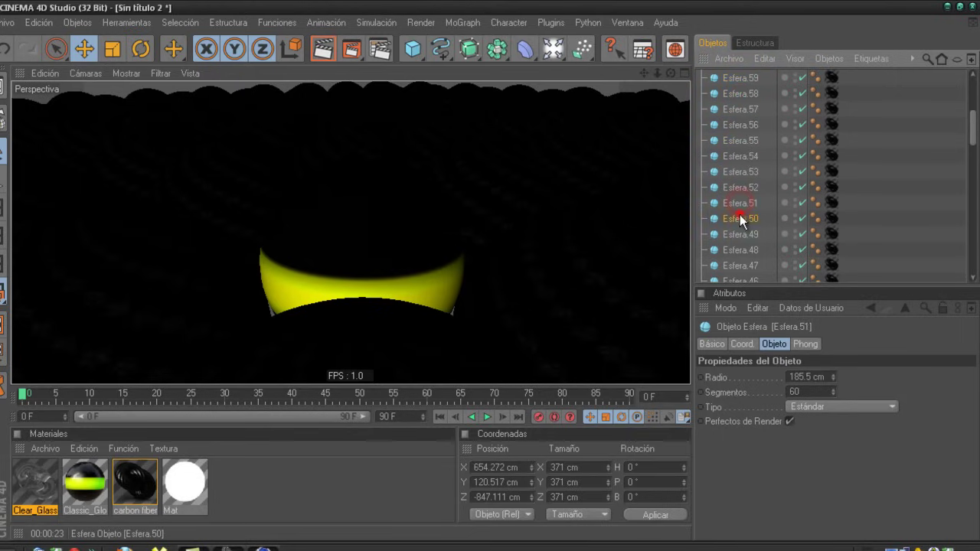
left_click(740, 218)
left_click(738, 234)
scroll(734, 235, "up", 4)
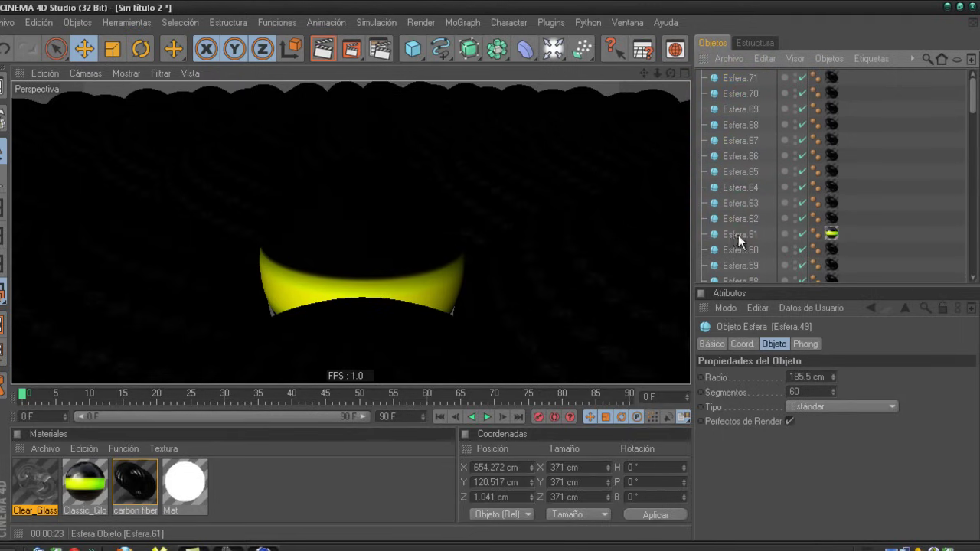
left_click(737, 233)
left_click(728, 252)
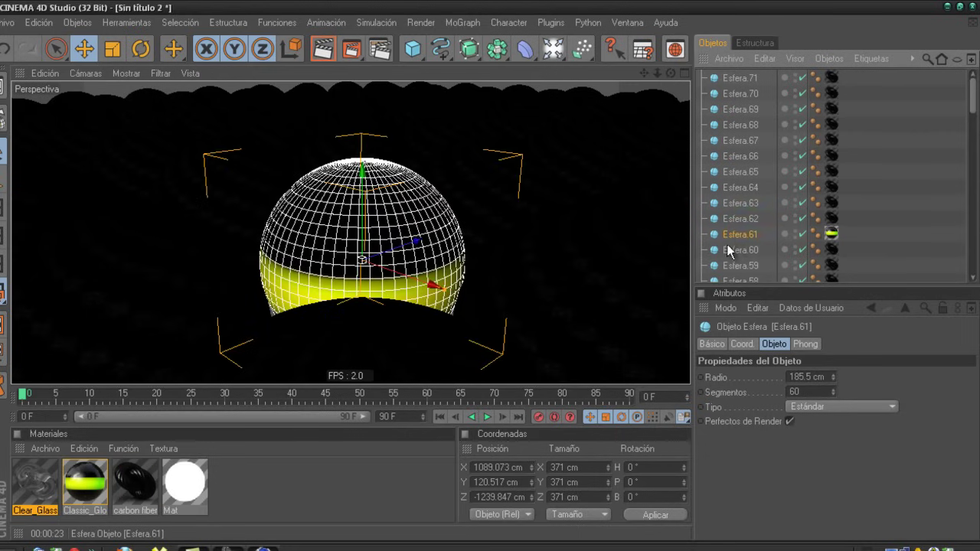
- Check spheres Esfera.63 through Esfera.70, then disable Esfera.71
left_click(740, 204)
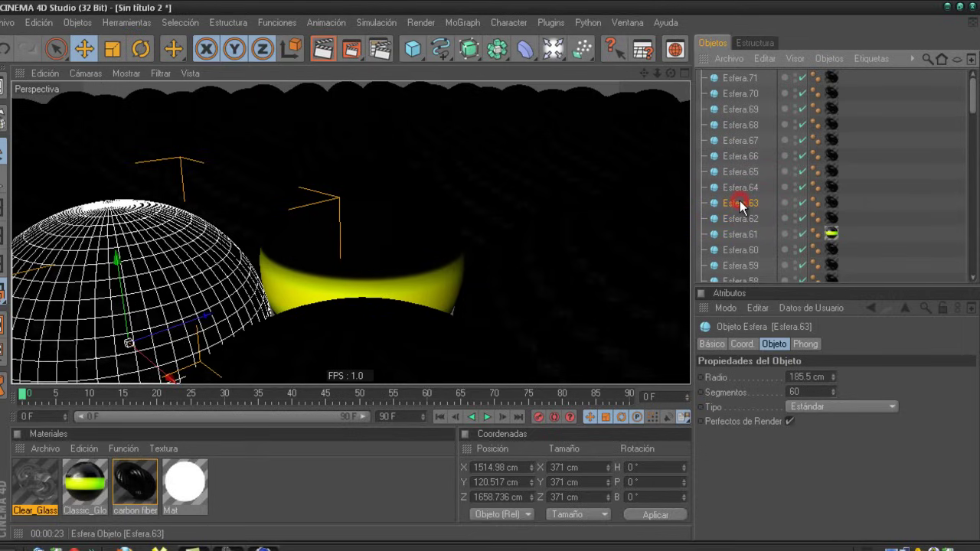
left_click(739, 188)
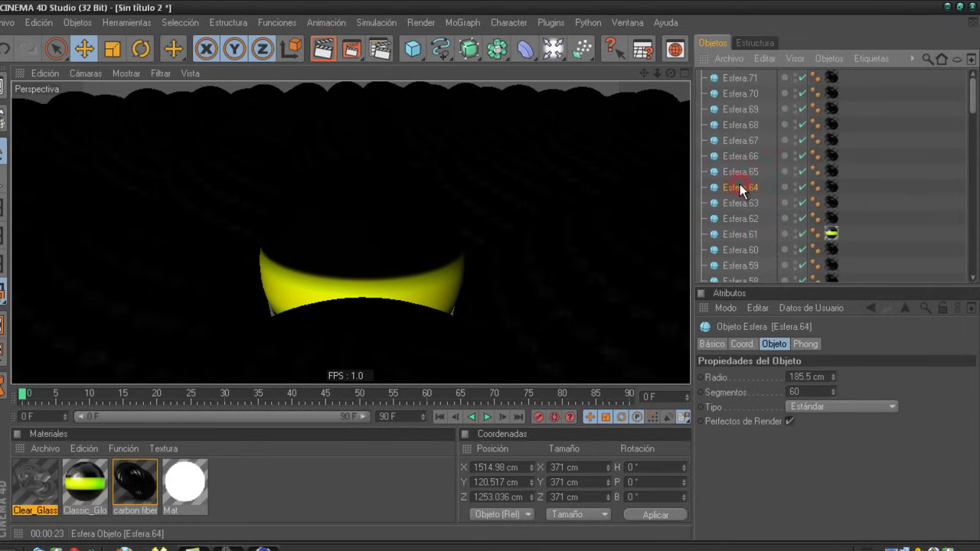
left_click(738, 170)
scroll(417, 228, "up", 2)
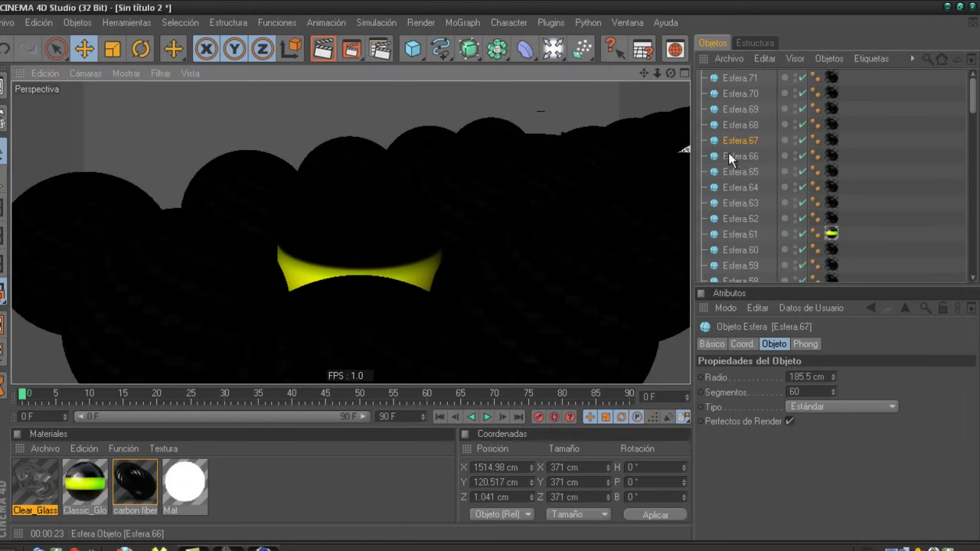
left_click(753, 125)
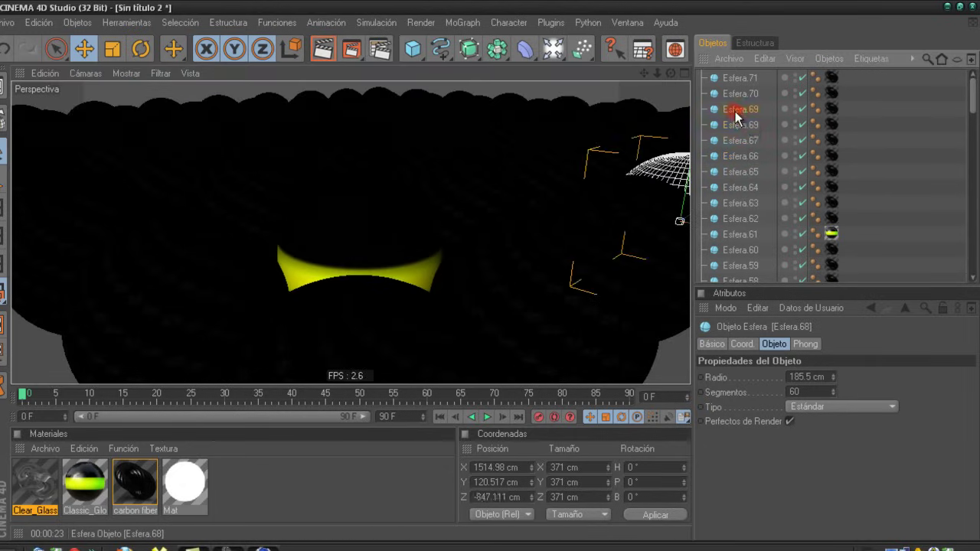
left_click(735, 98)
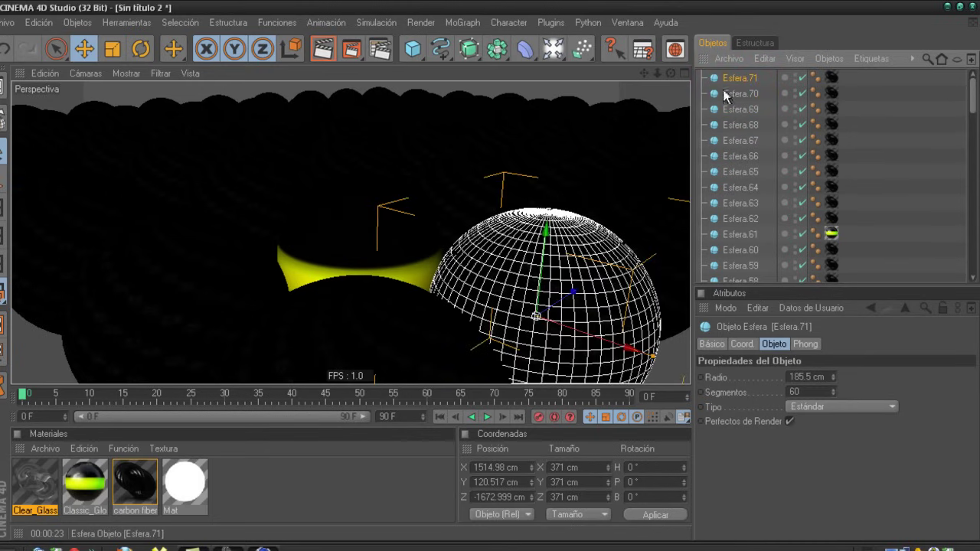
left_click(802, 78)
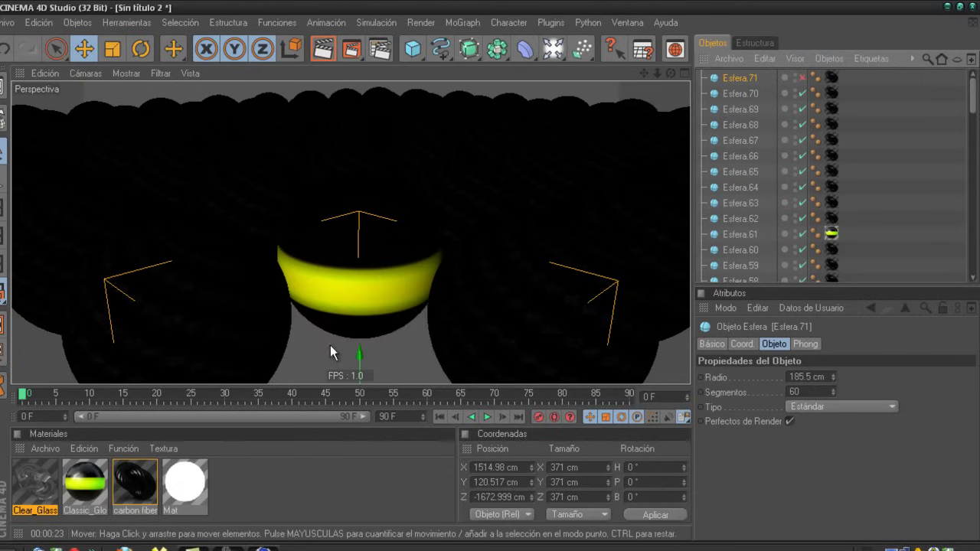
scroll(376, 271, "up", 2)
scroll(376, 271, "up", 2)
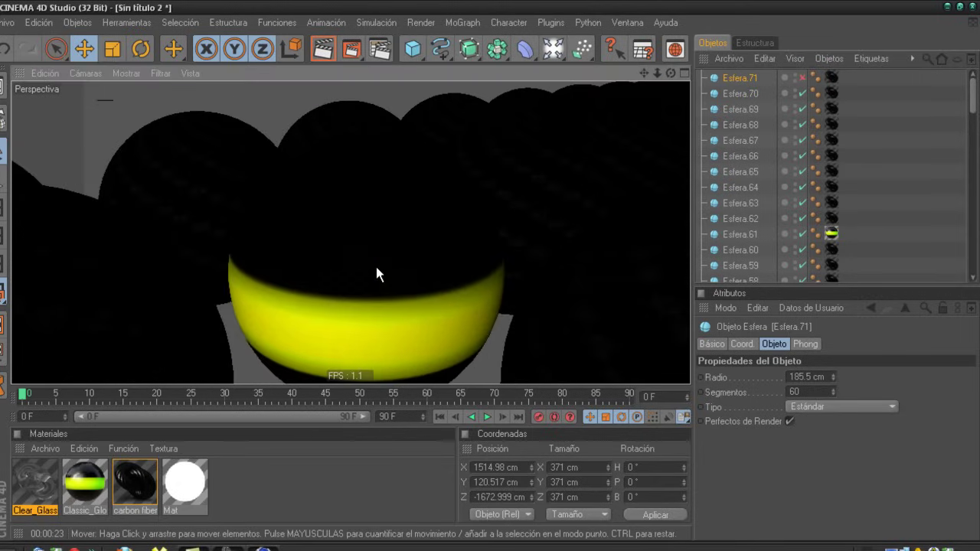
scroll(379, 268, "down", 2)
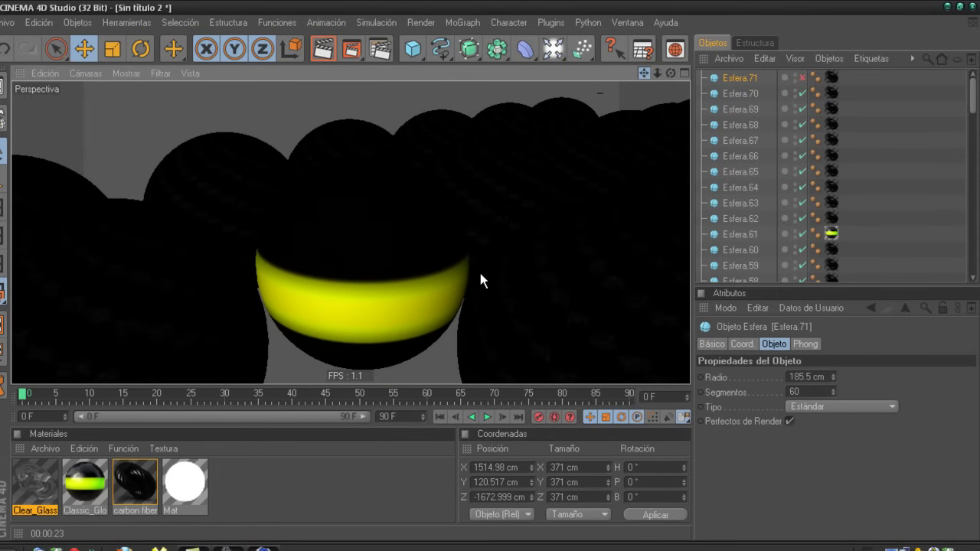
key("n")
key("g")
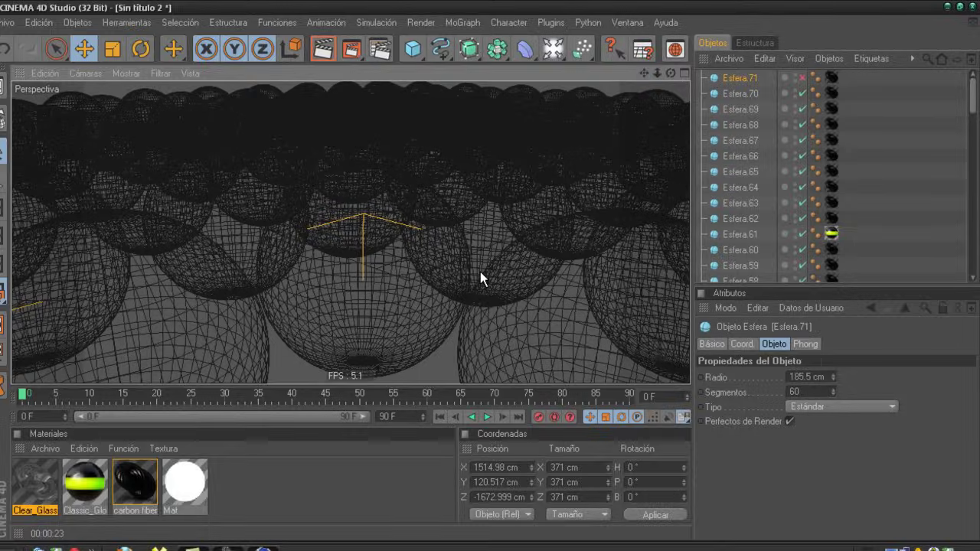
key("n")
key("a")
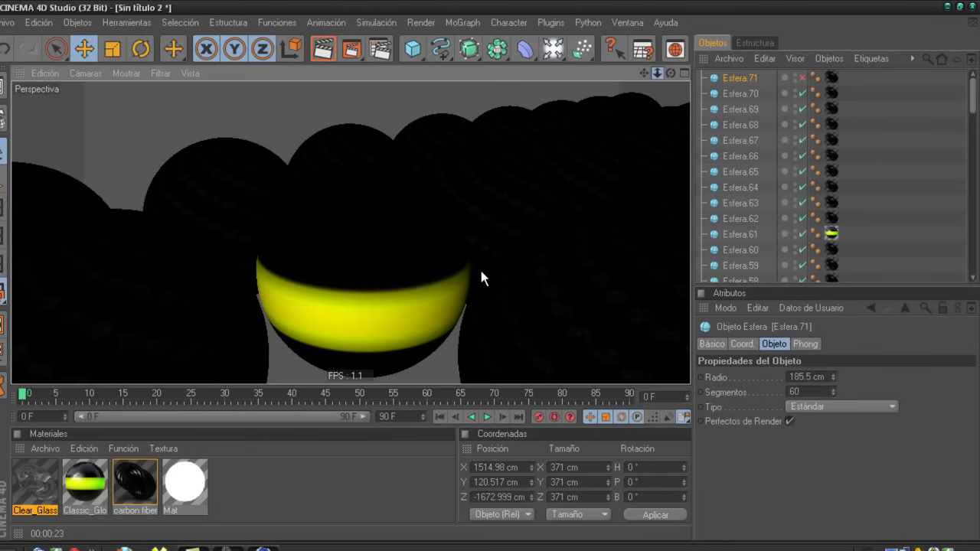
key("n")
key("g")
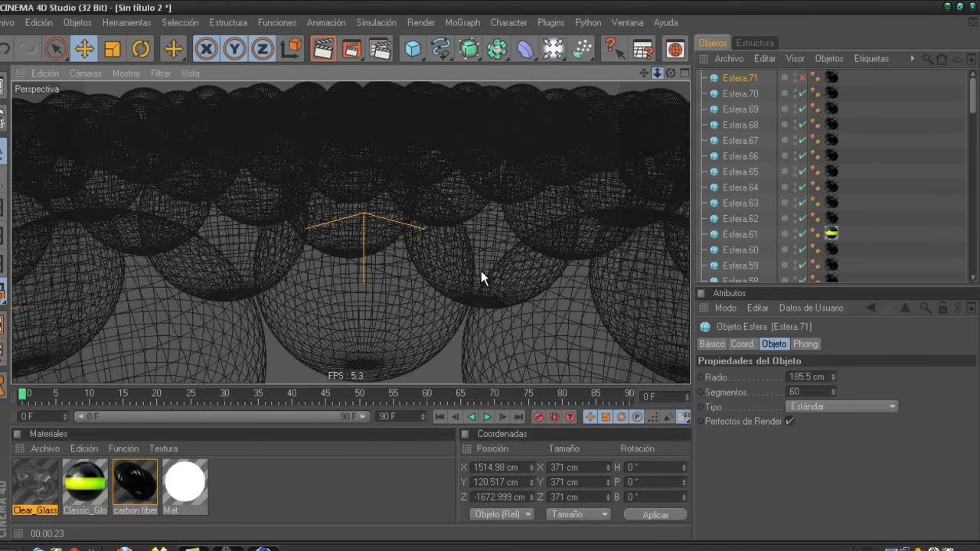
key("n")
key("a")
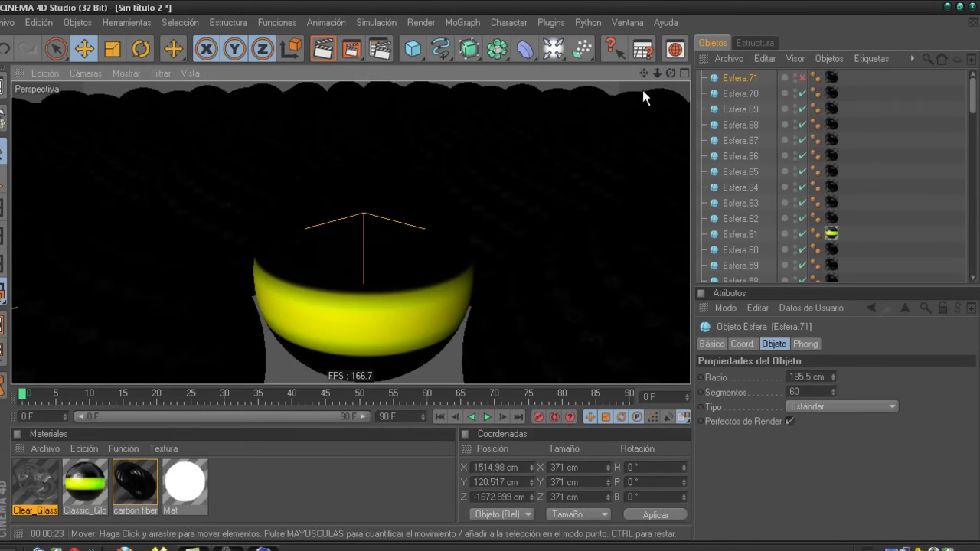
left_click_drag(669, 74, 479, 266)
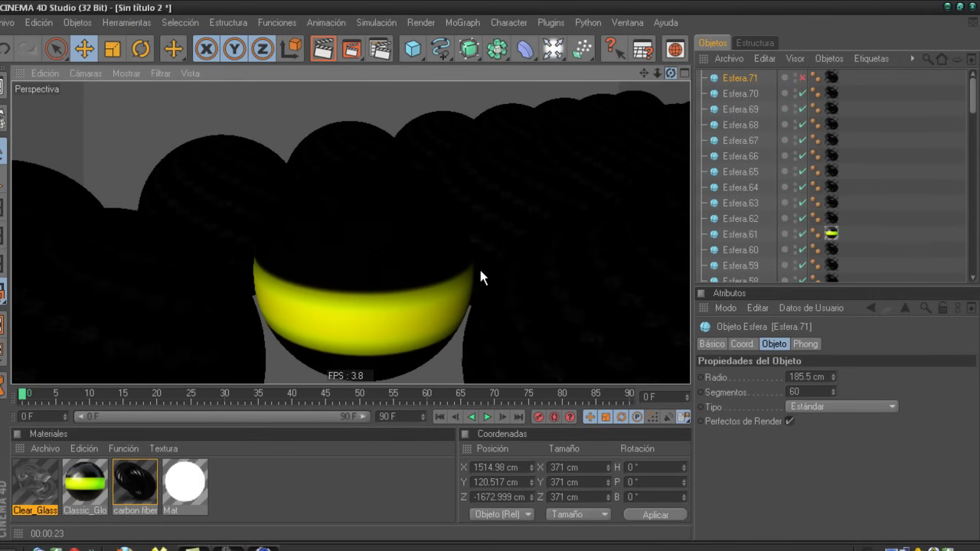
key("n")
key("g")
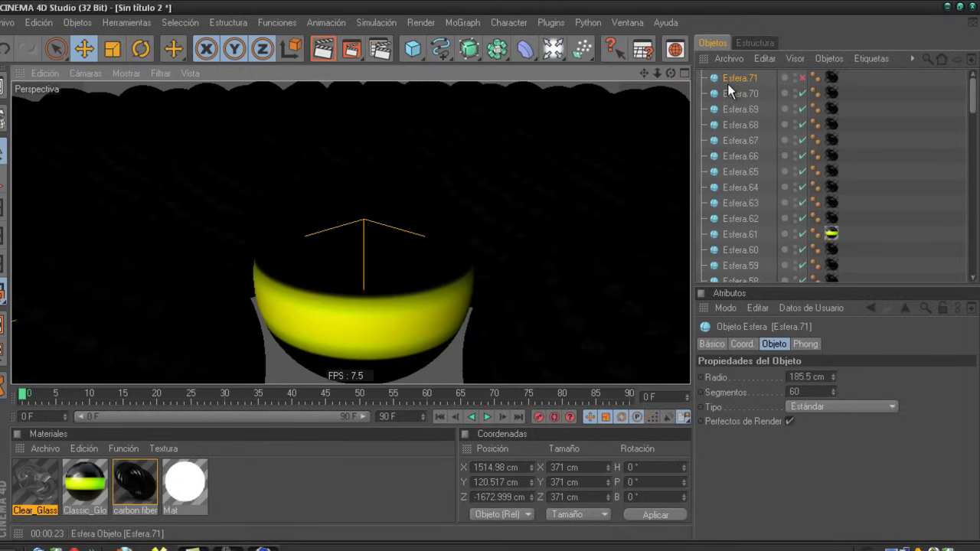
- Preview-render the scene in the viewport, then clear the preview
left_click(323, 49)
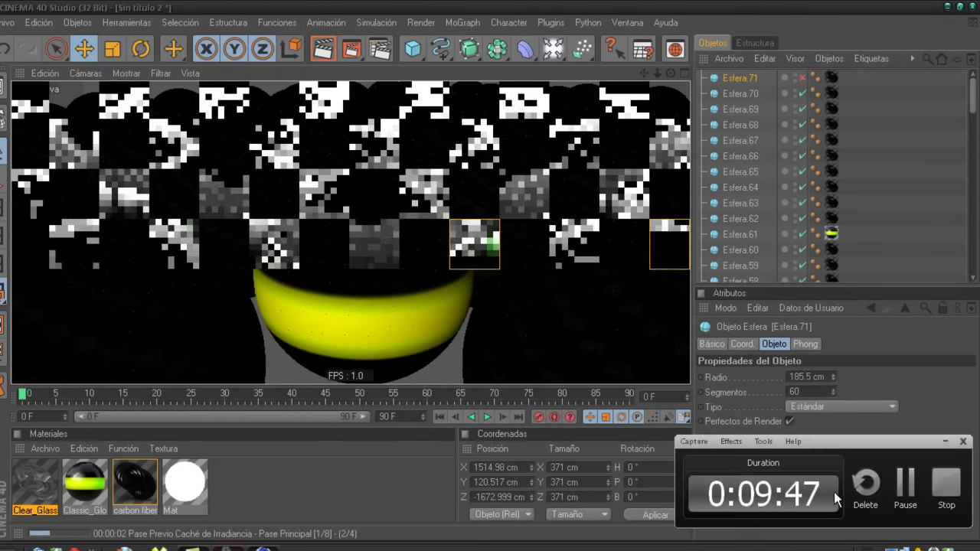
left_click(906, 494)
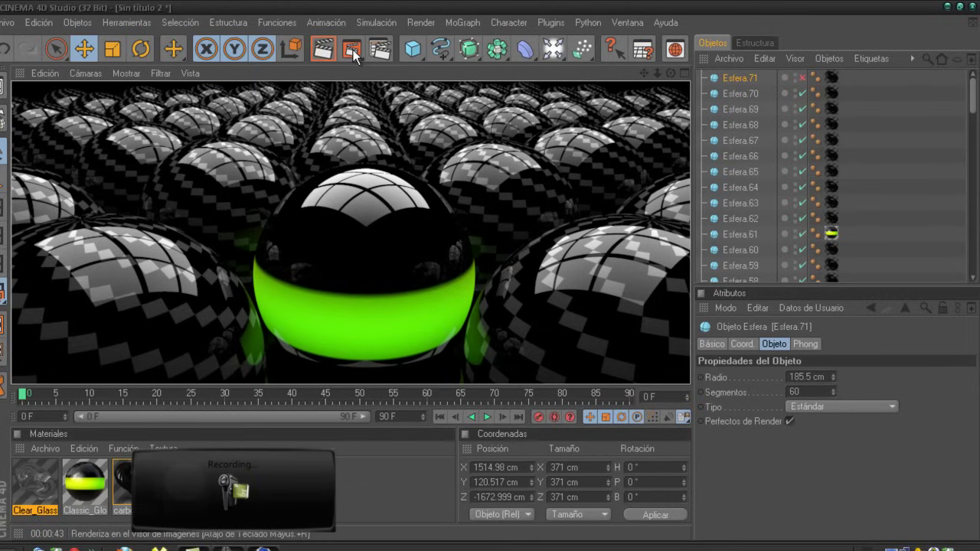
double_click(377, 493)
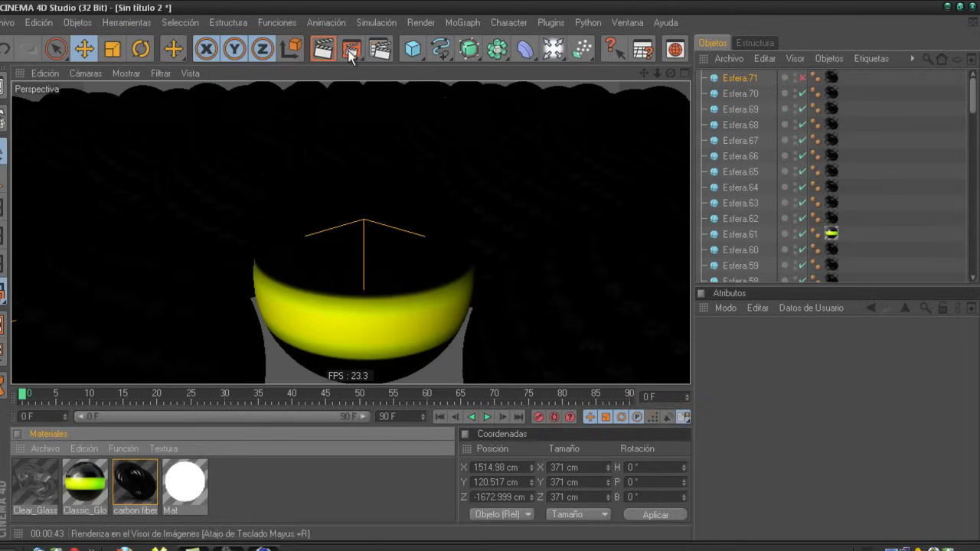
- Render the final 1280x720 prueba.png in the Picture Viewer, maximized, then close it
left_click(350, 49)
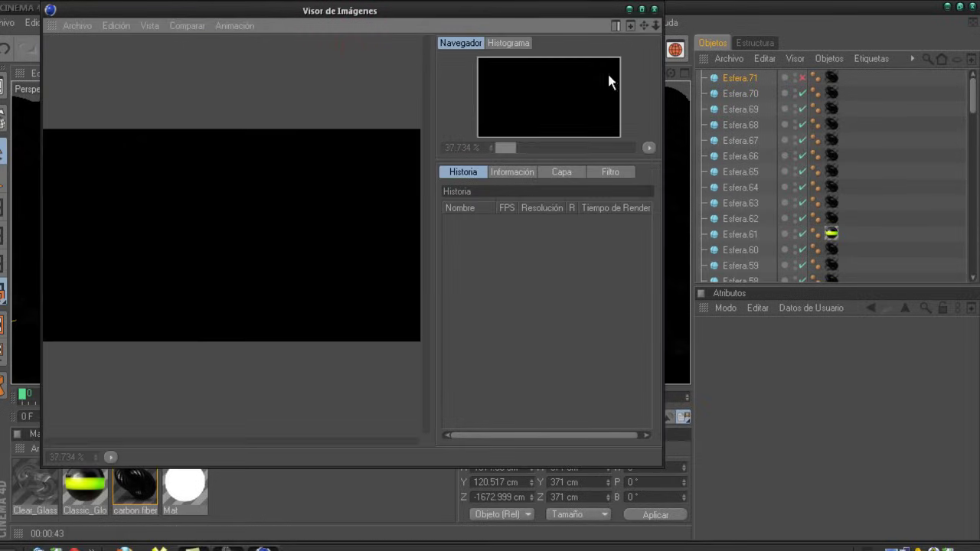
left_click(642, 10)
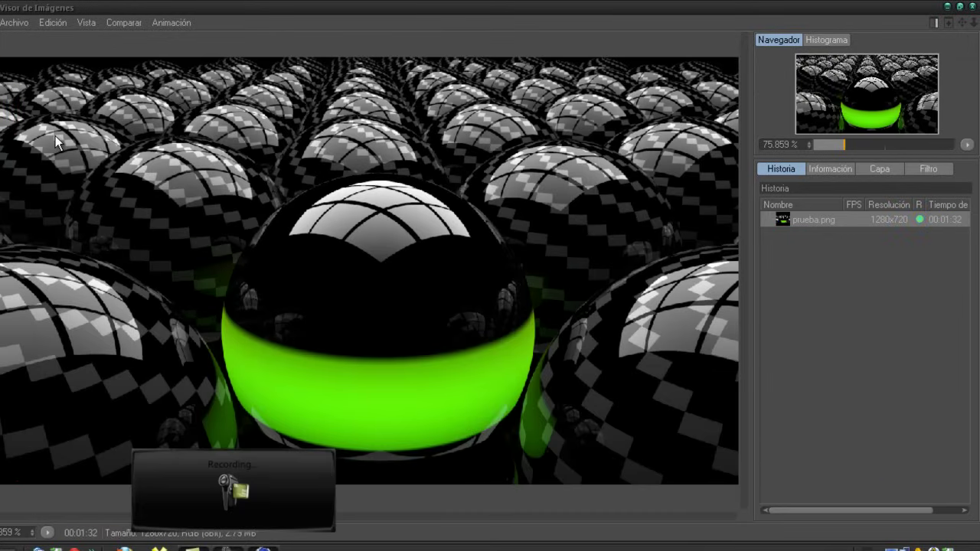
left_click(972, 6)
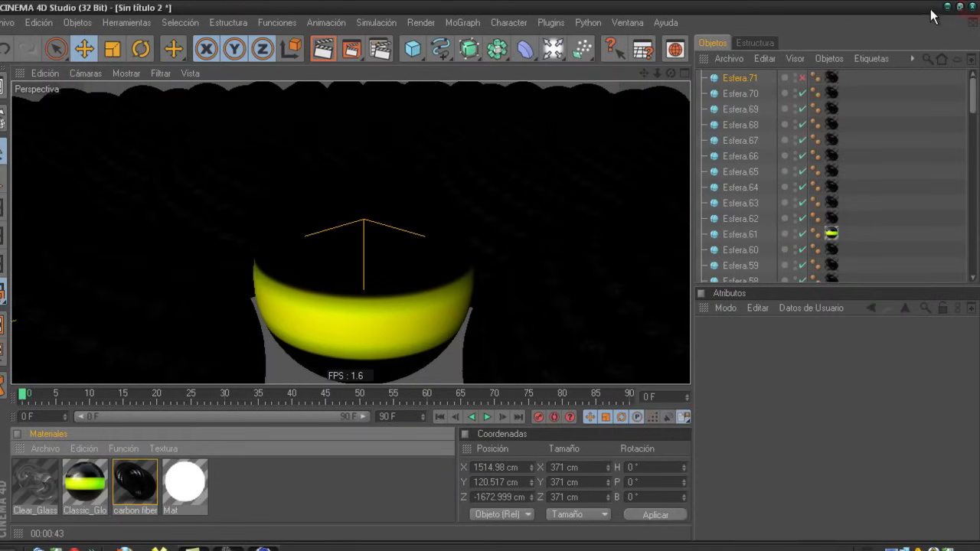
- Minimize Cinema 4D and move the texture flama desktop icon beside the armchair
left_click(947, 7)
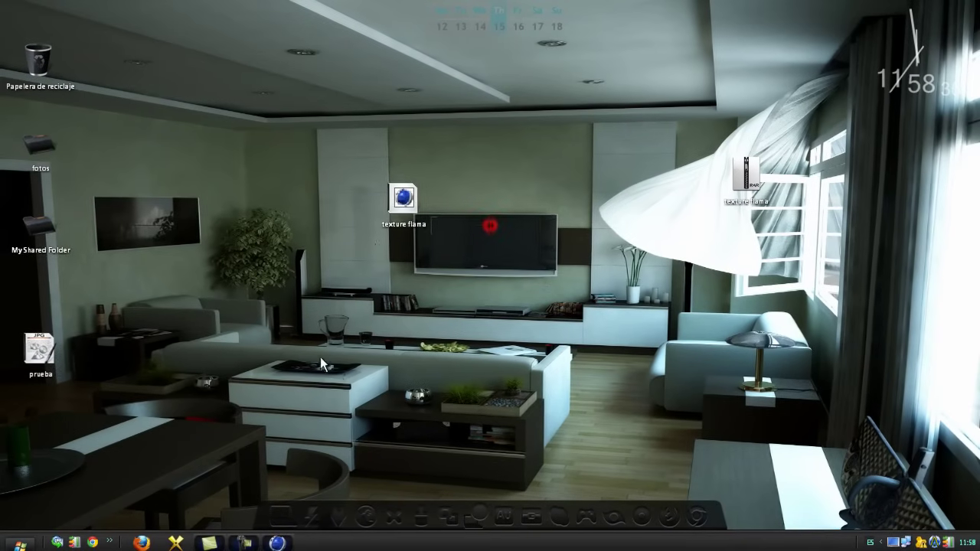
left_click_drag(396, 217, 700, 346)
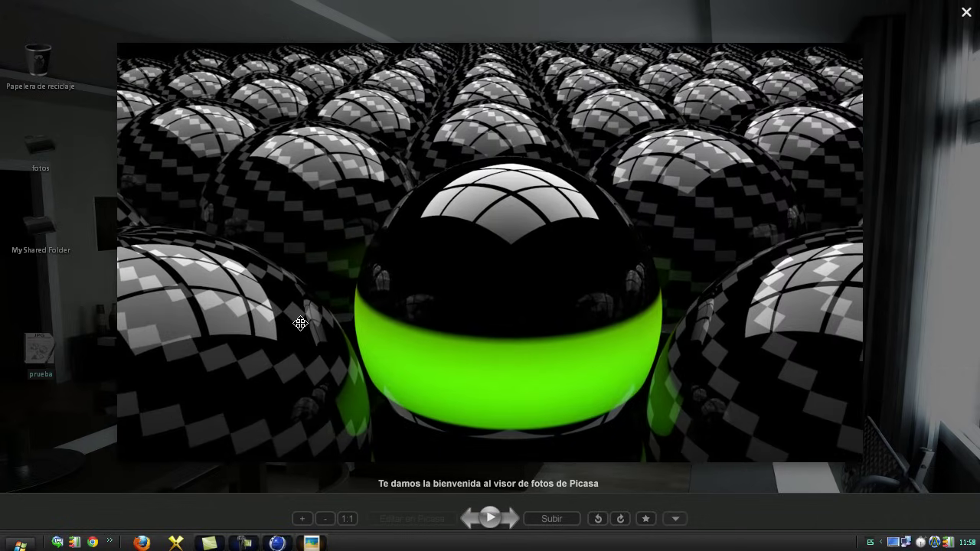
scroll(300, 324, "up", 2)
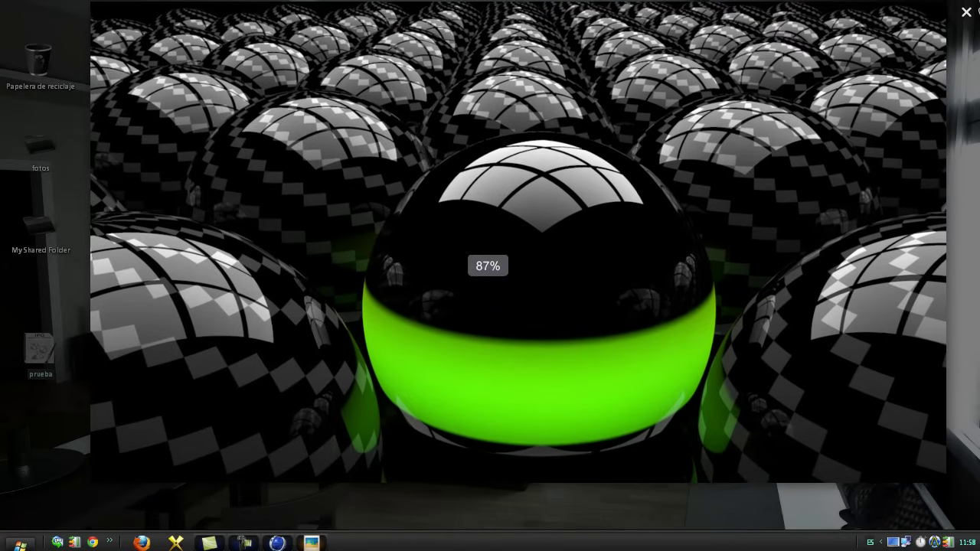
scroll(300, 323, "down", 3)
- Open prueba in Windows Picture and Fax Viewer, set it as desktop wallpaper, and close the viewer
right_click(46, 339)
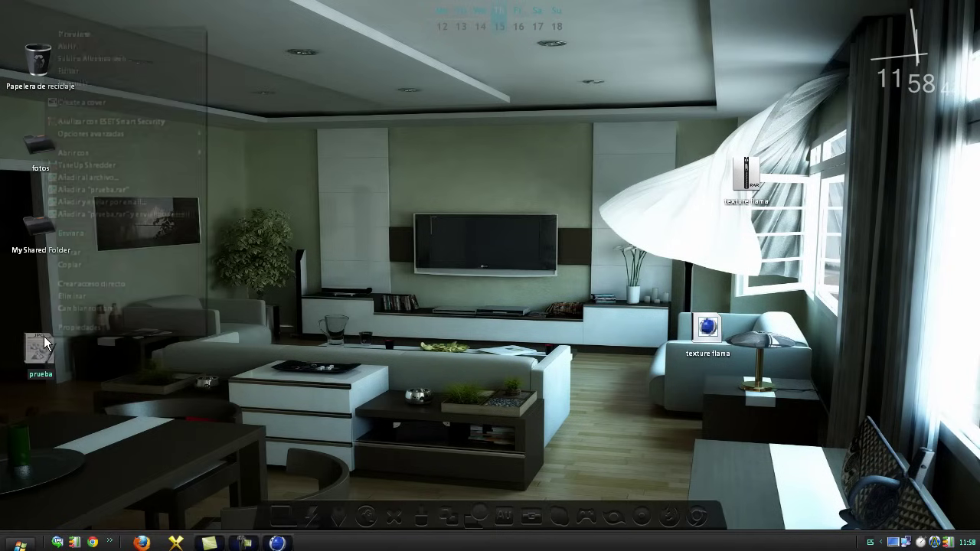
mouse_move(84, 152)
left_click(268, 167)
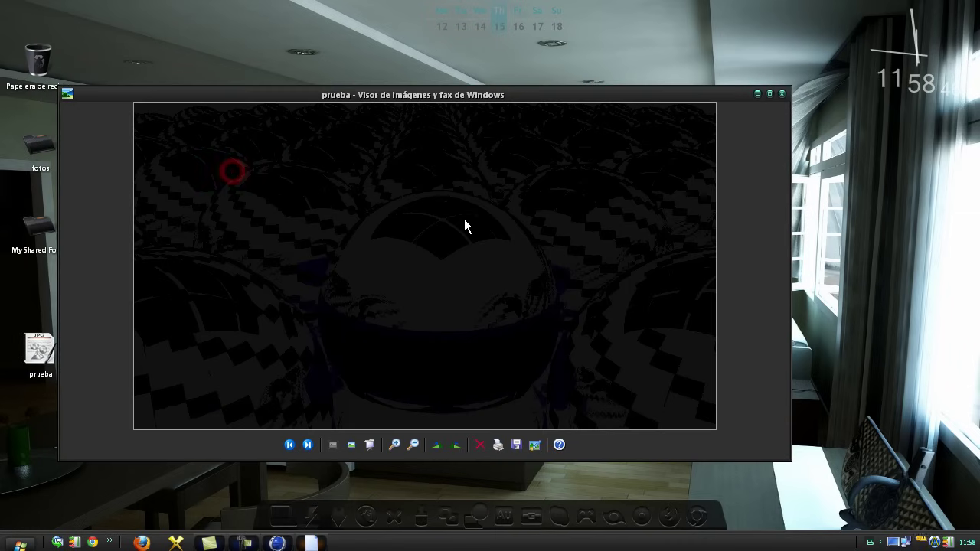
right_click(514, 317)
left_click(513, 346)
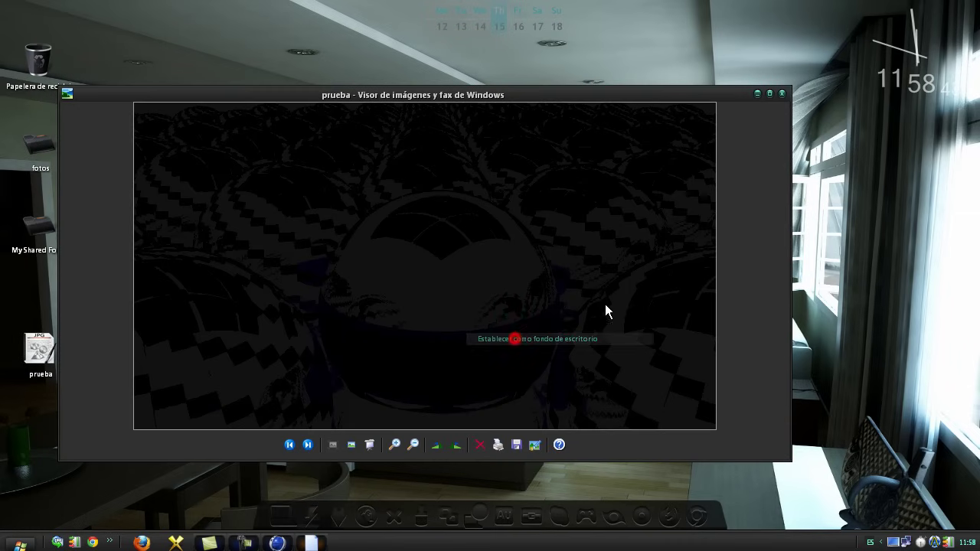
left_click(782, 93)
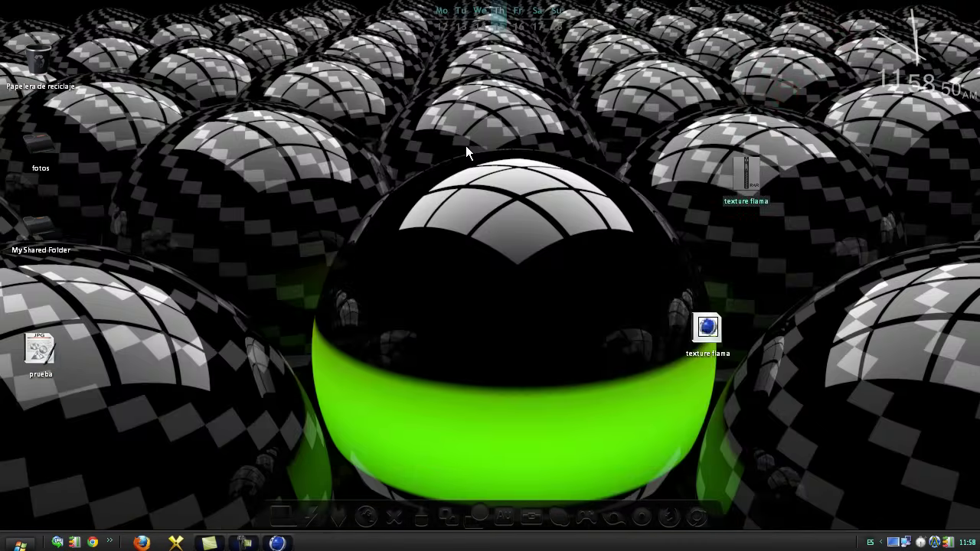